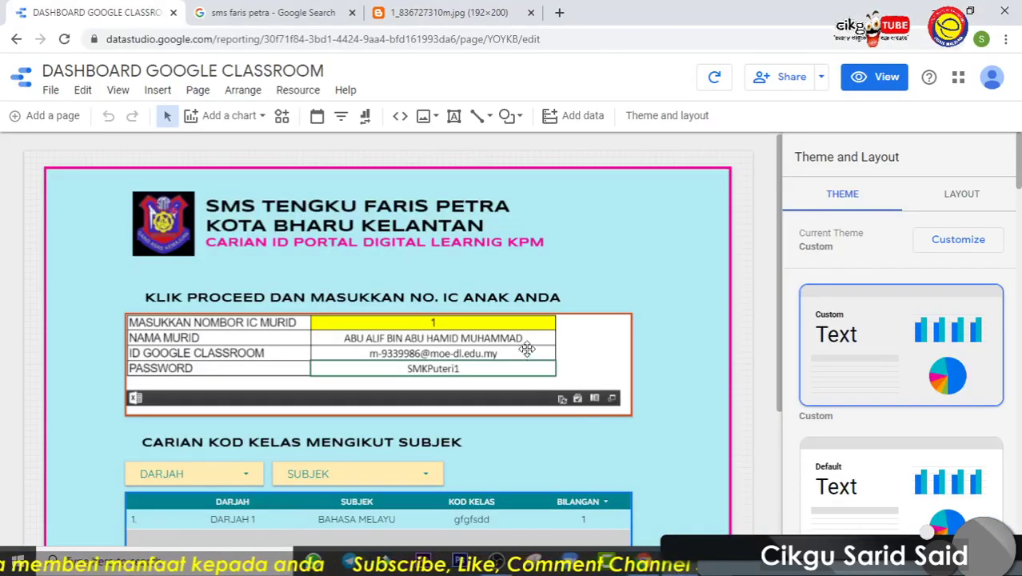
From a new browser tab, go to Google Drive and open the Google Classroom form from Quick Access
scroll(763, 288, "down", 3)
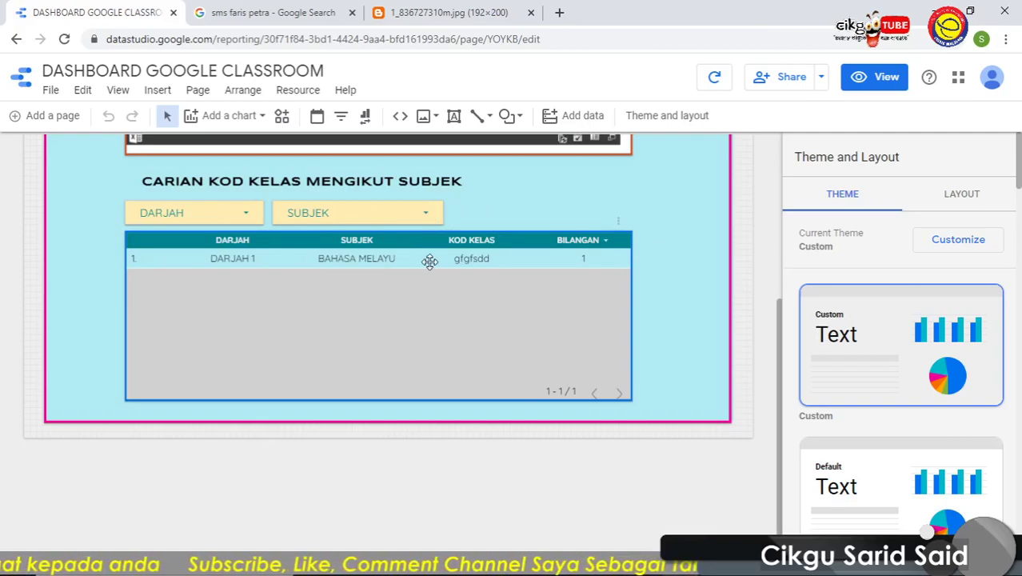
scroll(719, 302, "up", 1)
scroll(719, 301, "up", 2)
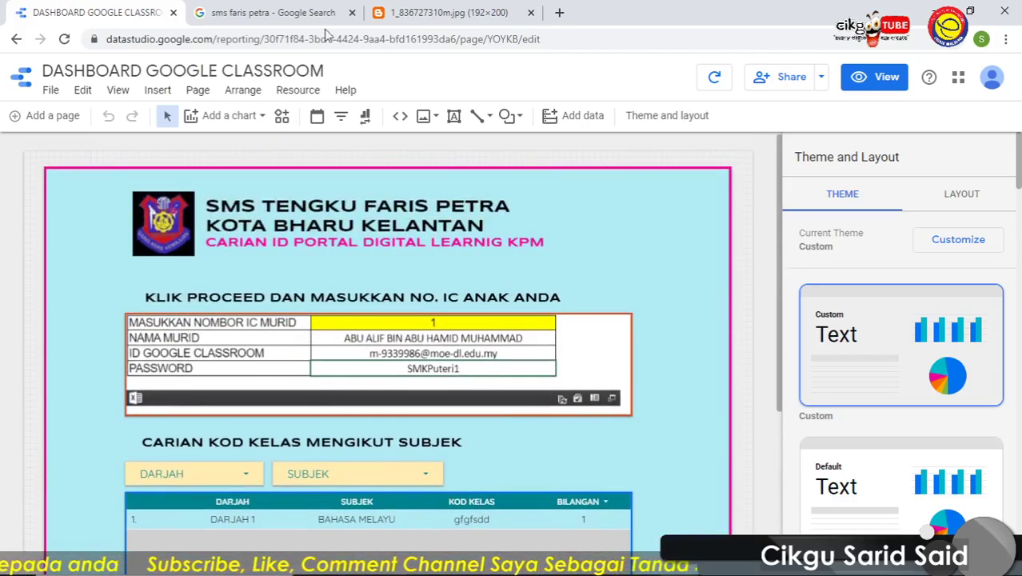
left_click(562, 14)
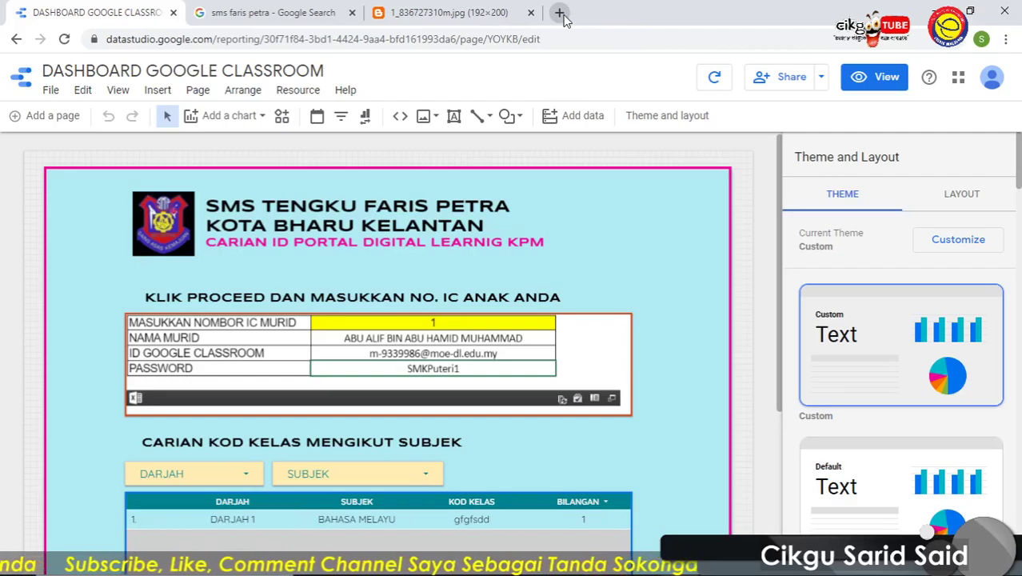
left_click(560, 12)
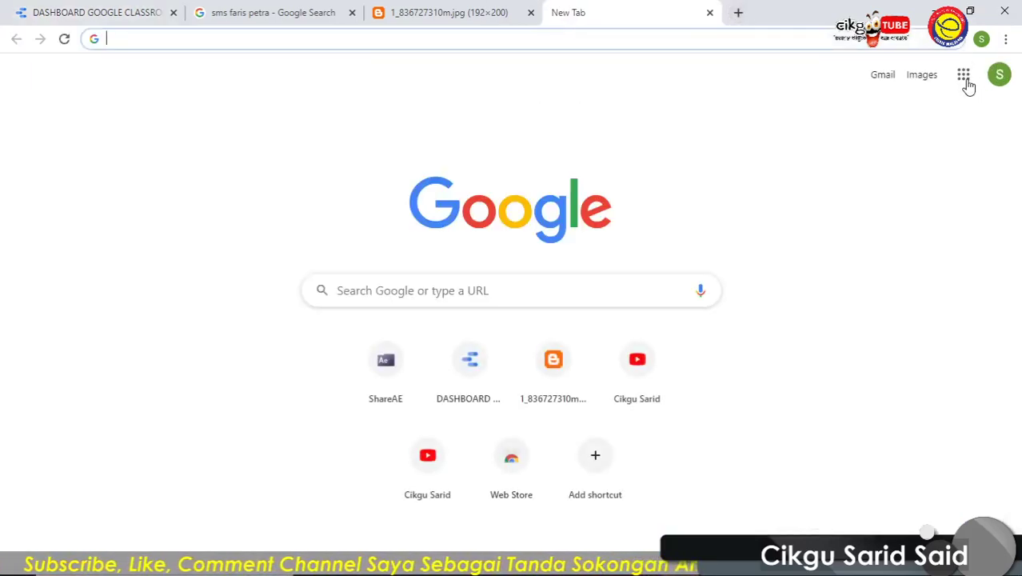
left_click(964, 75)
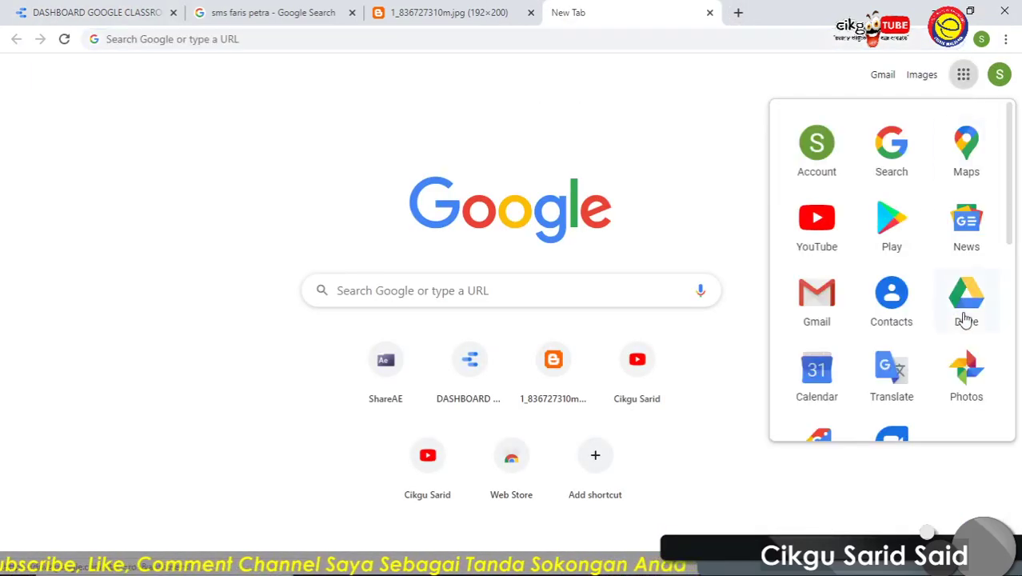
left_click(967, 316)
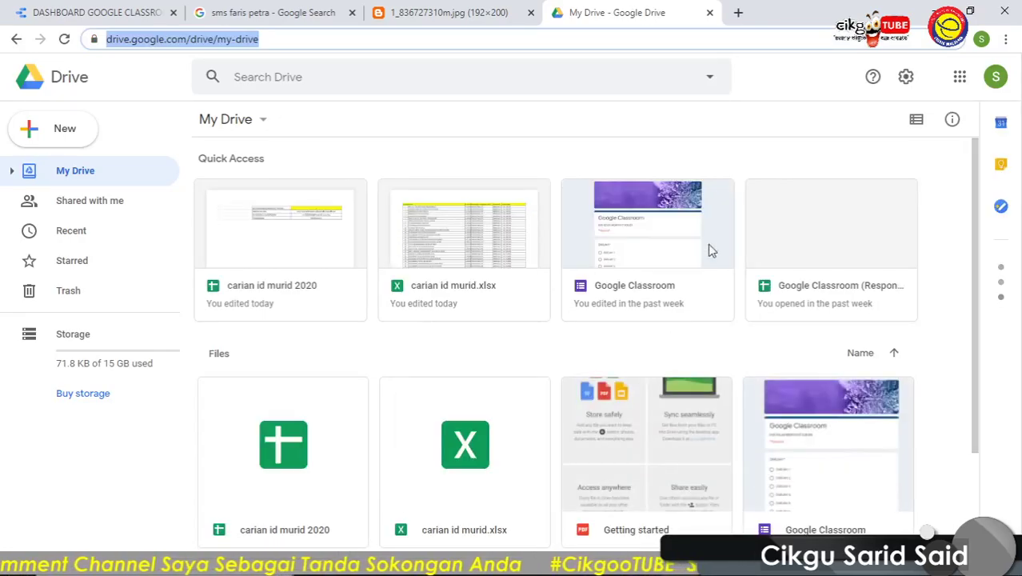
double_click(637, 250)
double_click(637, 250)
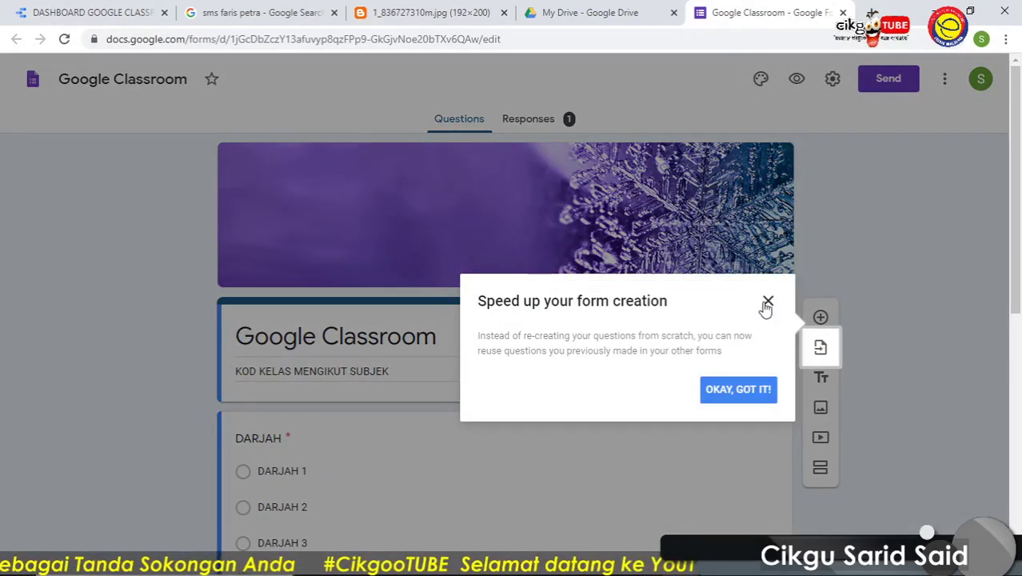
Set the form's confirmation message to 'Terima Kasih di atas Kerjasama anda' and save it
left_click(766, 302)
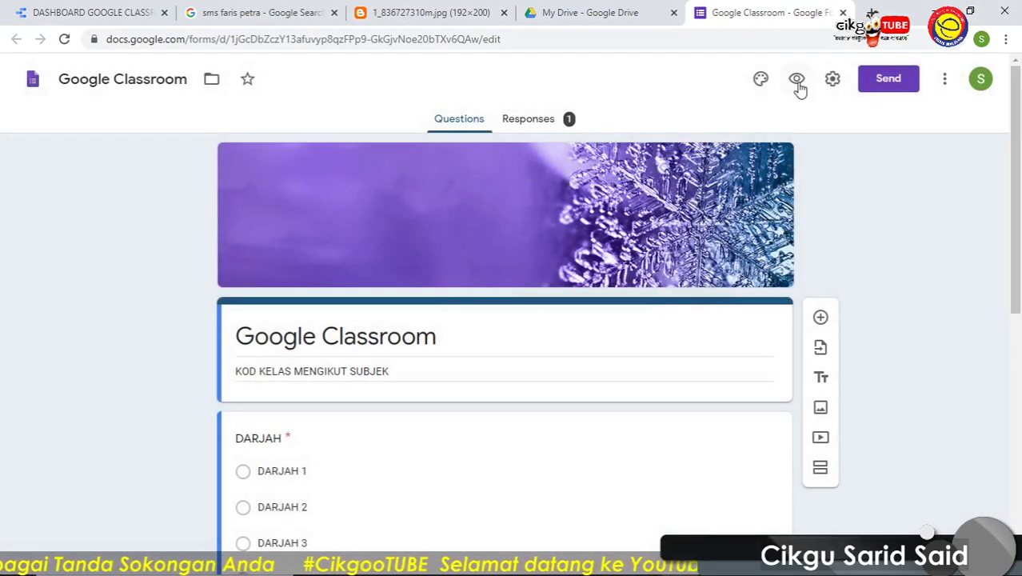
left_click(834, 80)
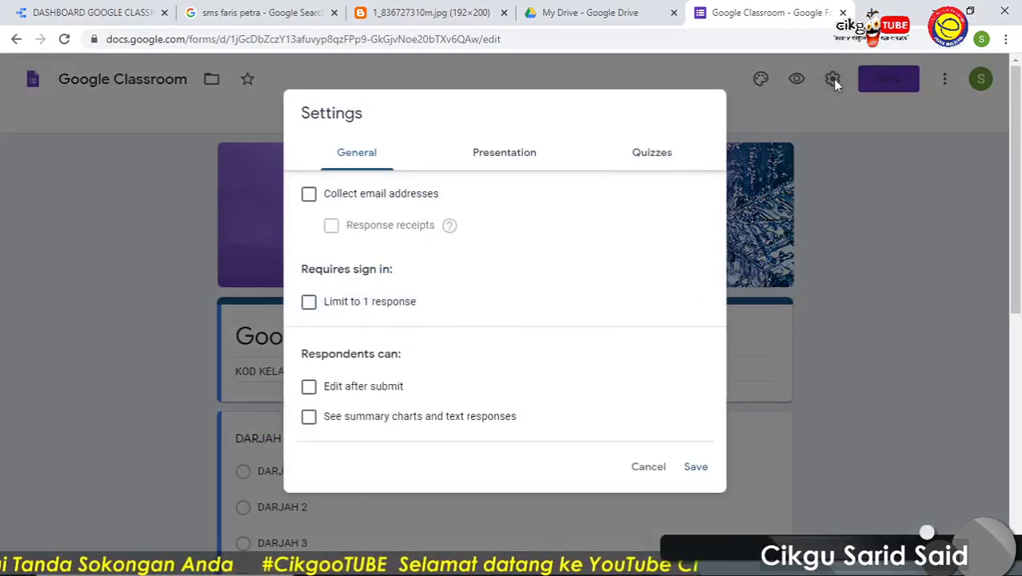
left_click(506, 160)
left_click(367, 323)
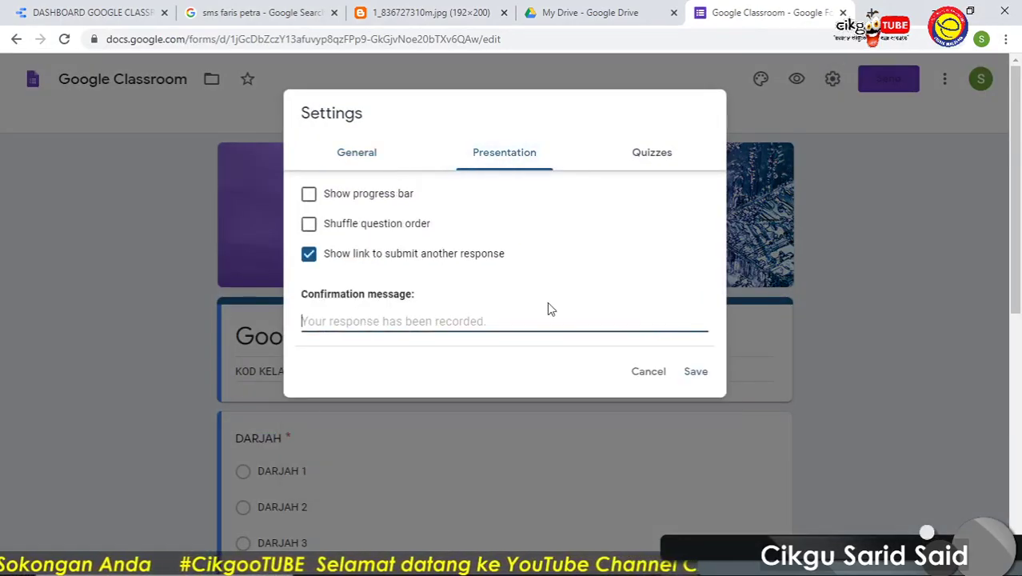
type("T")
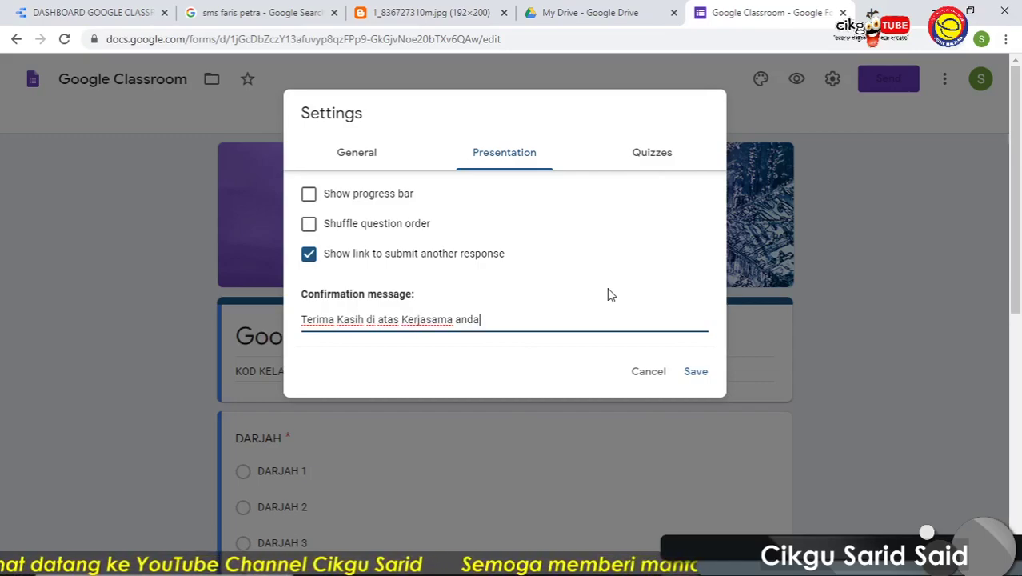
left_click(697, 374)
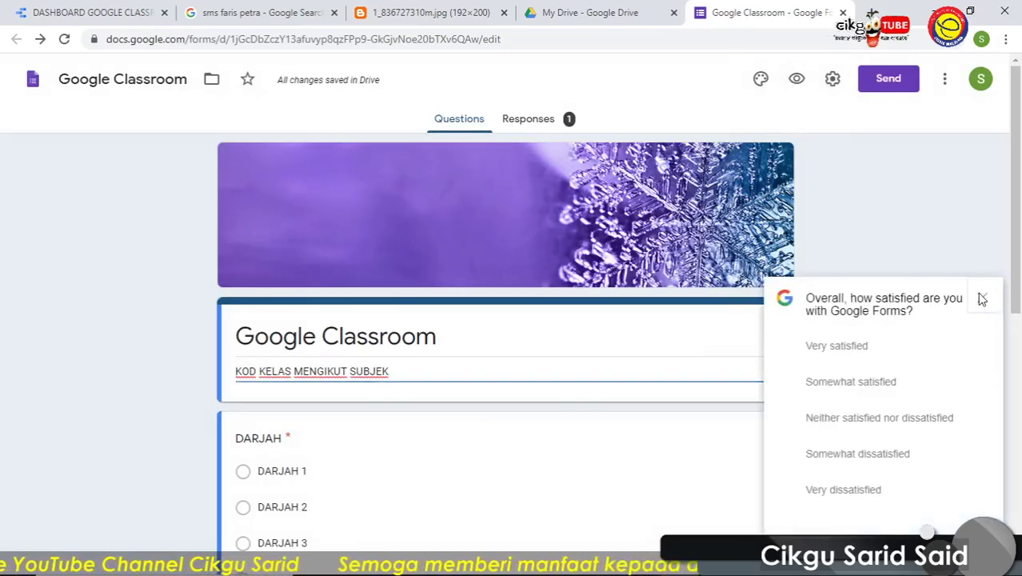
Preview the live form, select its link, and return to the Data Studio dashboard
left_click(981, 294)
left_click(798, 80)
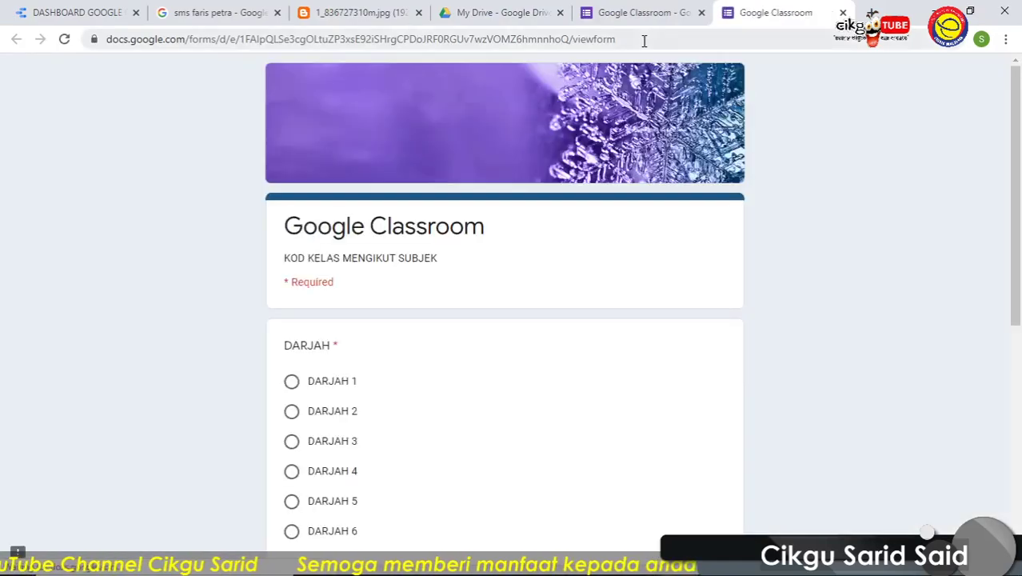
left_click(642, 39)
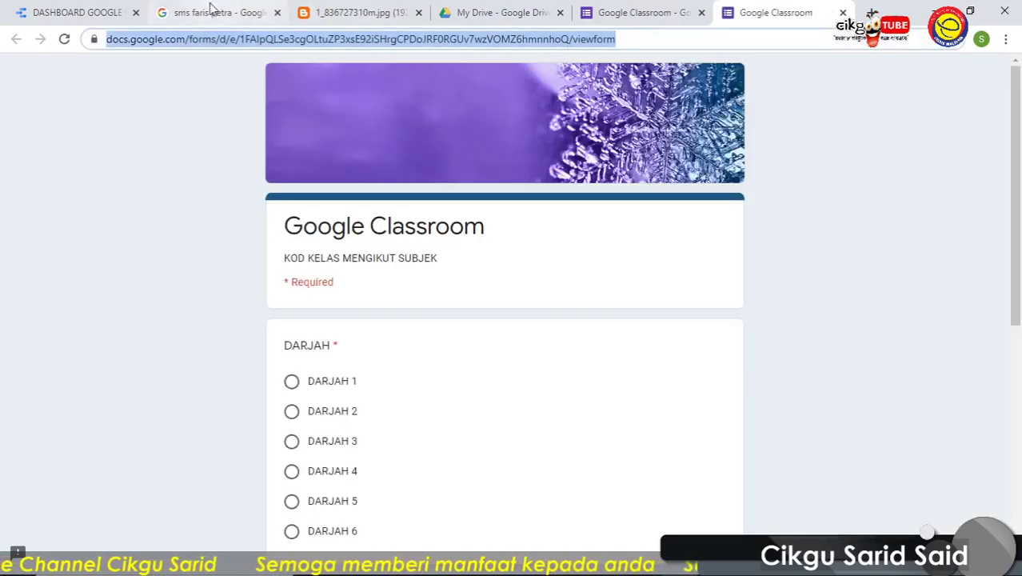
left_click(66, 15)
scroll(729, 208, "down", 1)
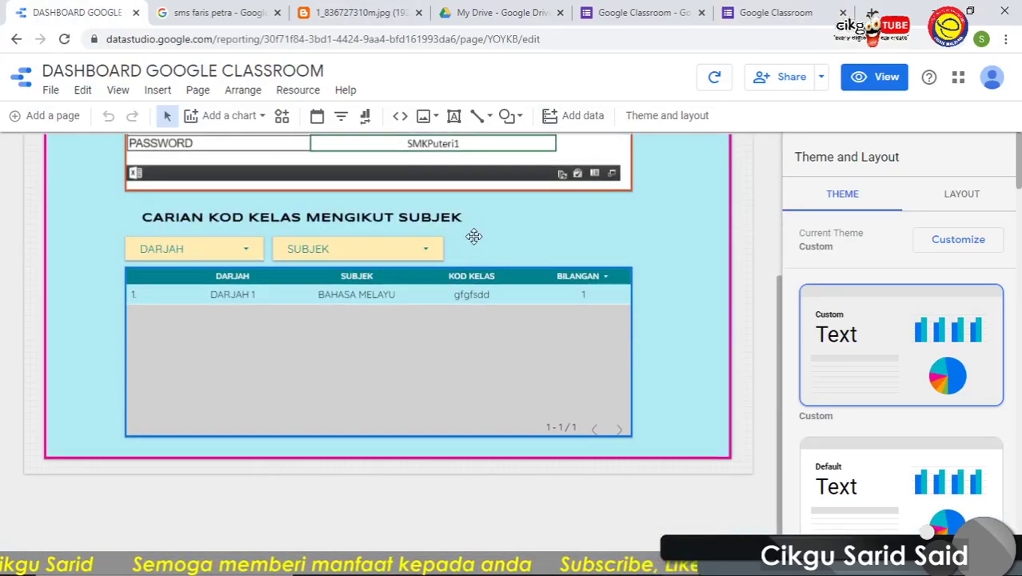
Draw a text box right of the SUBJEK filter and type BORANG KOD KELAS GURU
left_click(347, 244)
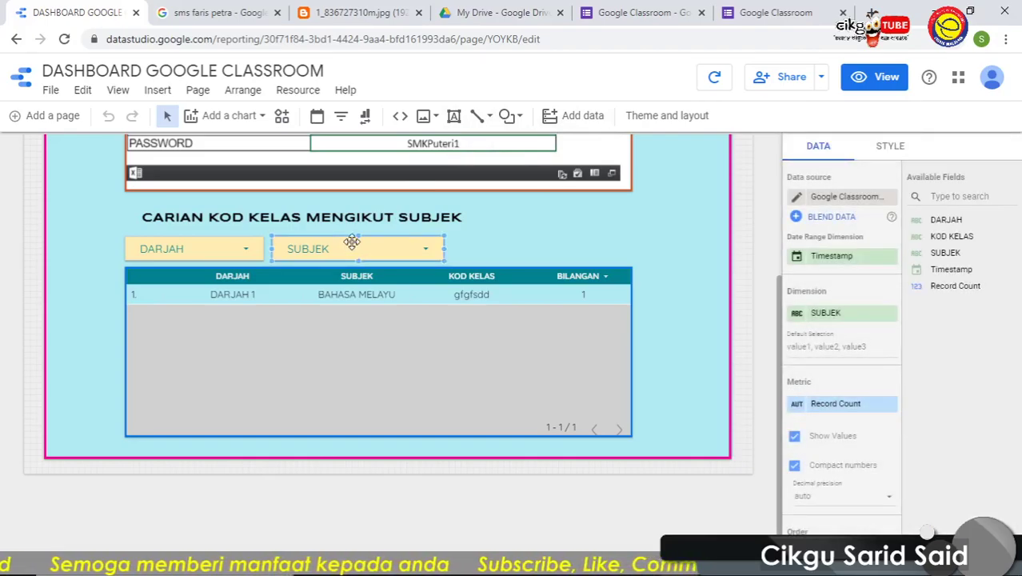
left_click(455, 118)
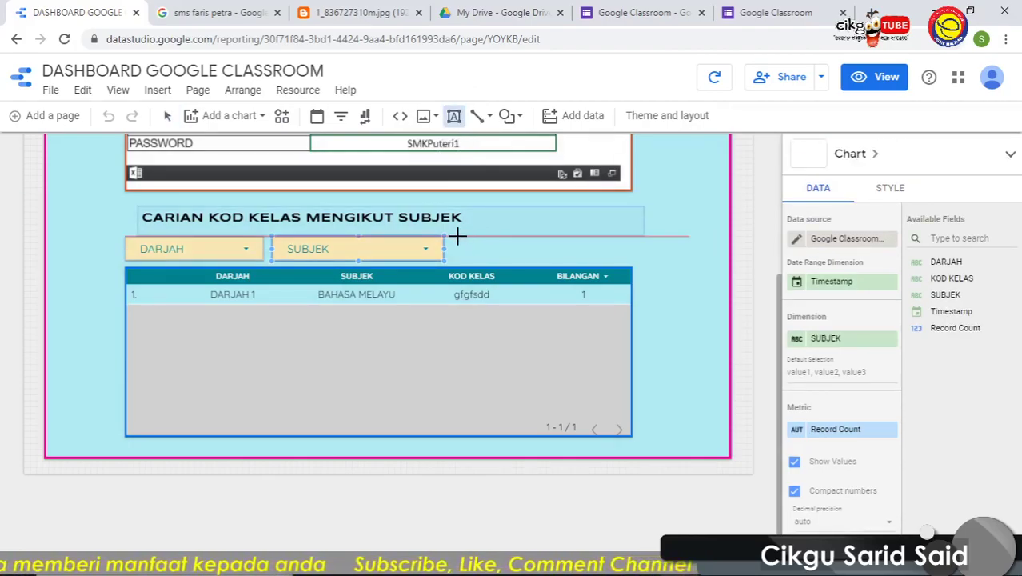
left_click_drag(458, 238, 632, 259)
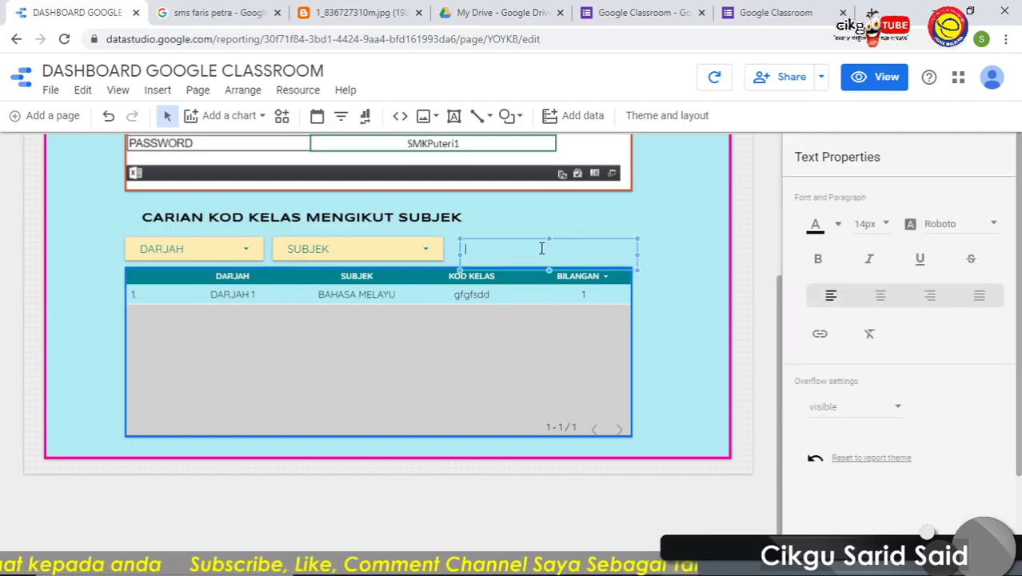
type("bo")
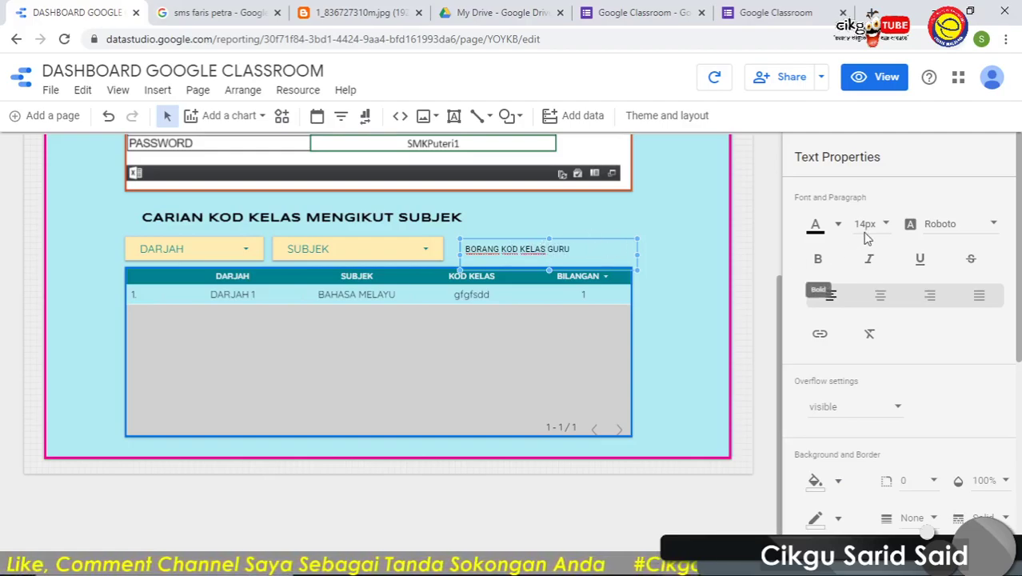
Inspect the SUBJEK filter's style options for reference
left_click(371, 255)
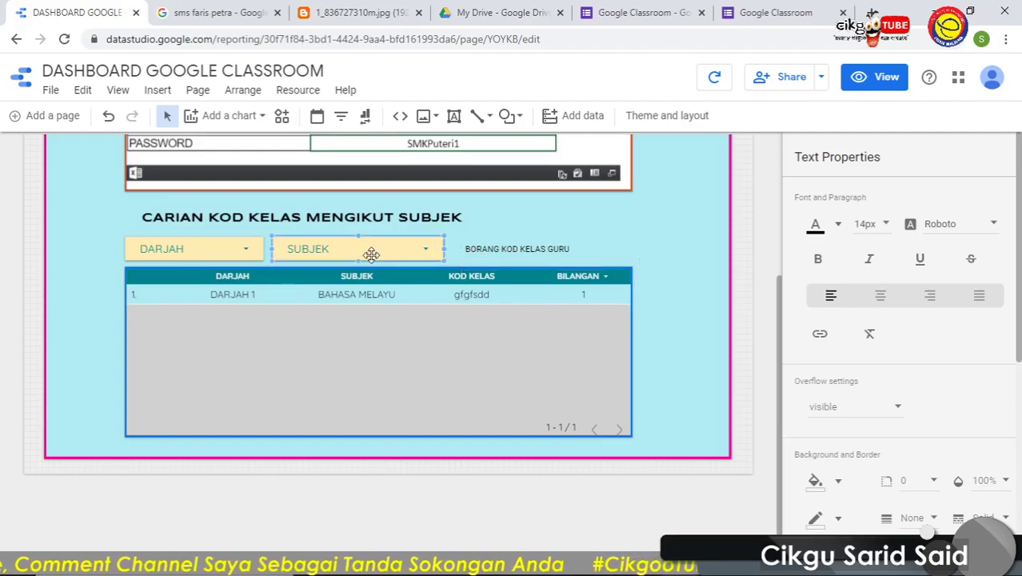
left_click(371, 255)
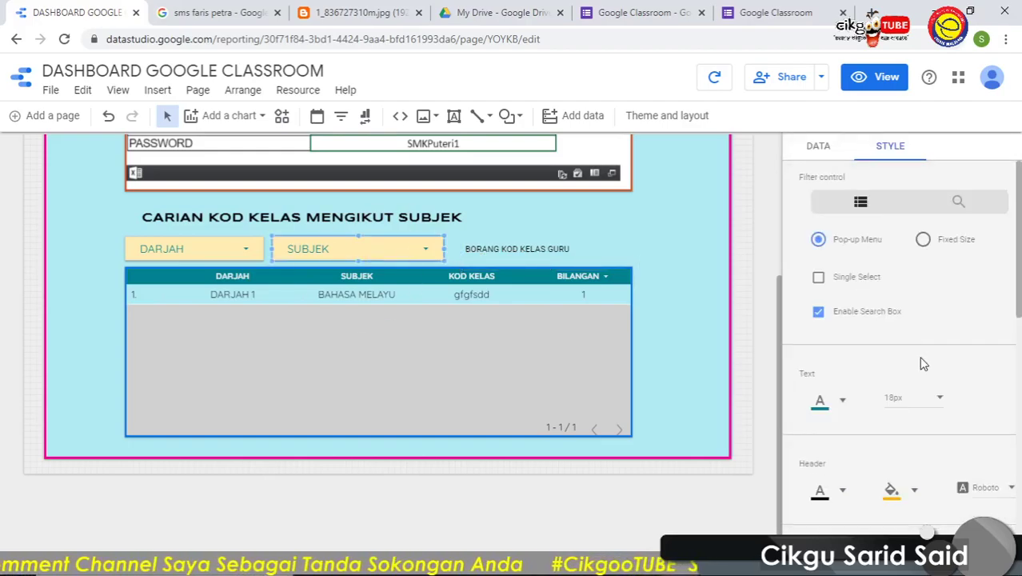
scroll(924, 384, "down", 3)
scroll(925, 398, "down", 1)
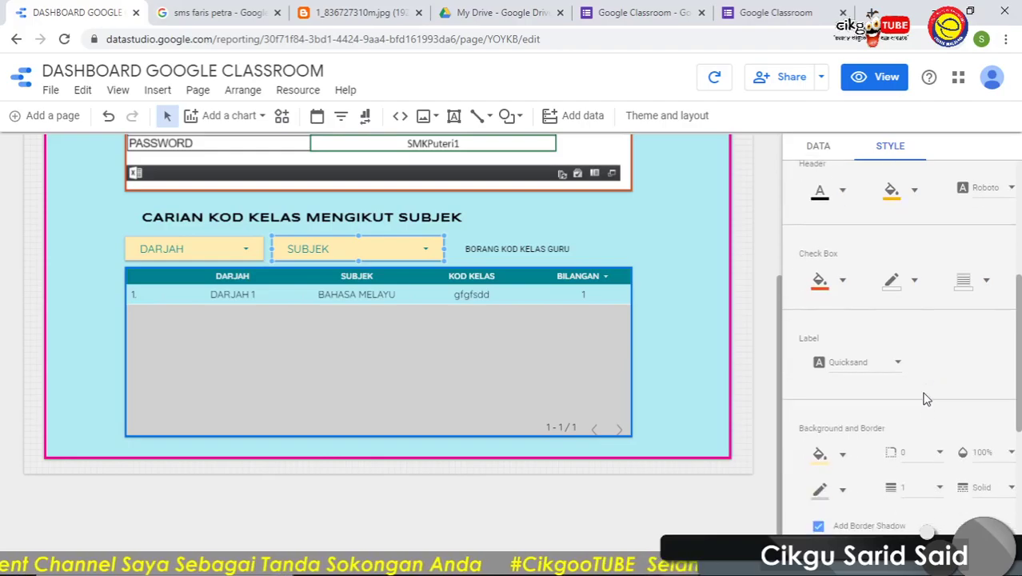
scroll(928, 420, "up", 5)
scroll(924, 394, "down", 3)
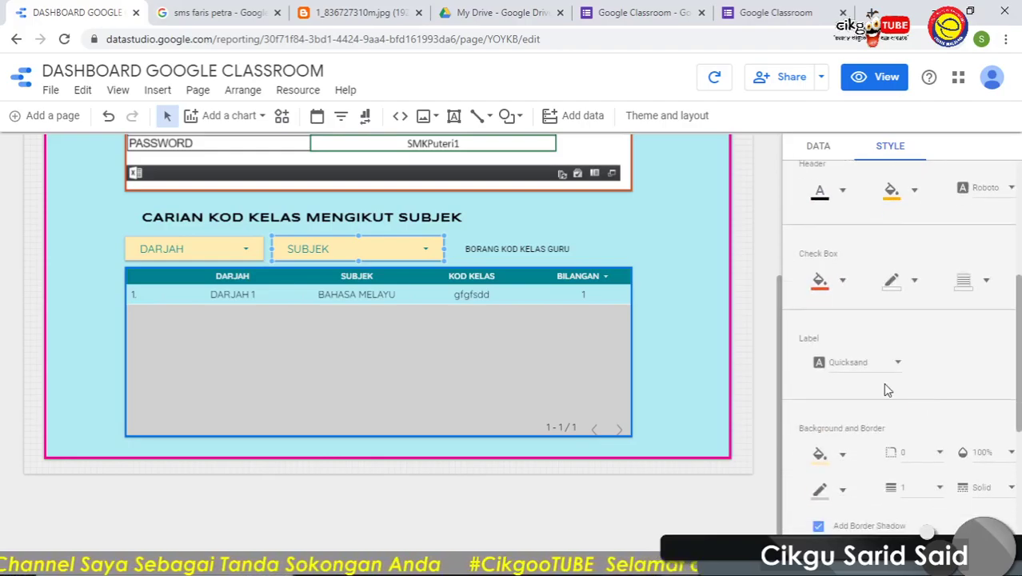
scroll(885, 387, "down", 1)
scroll(906, 364, "down", 2)
scroll(879, 333, "down", 2)
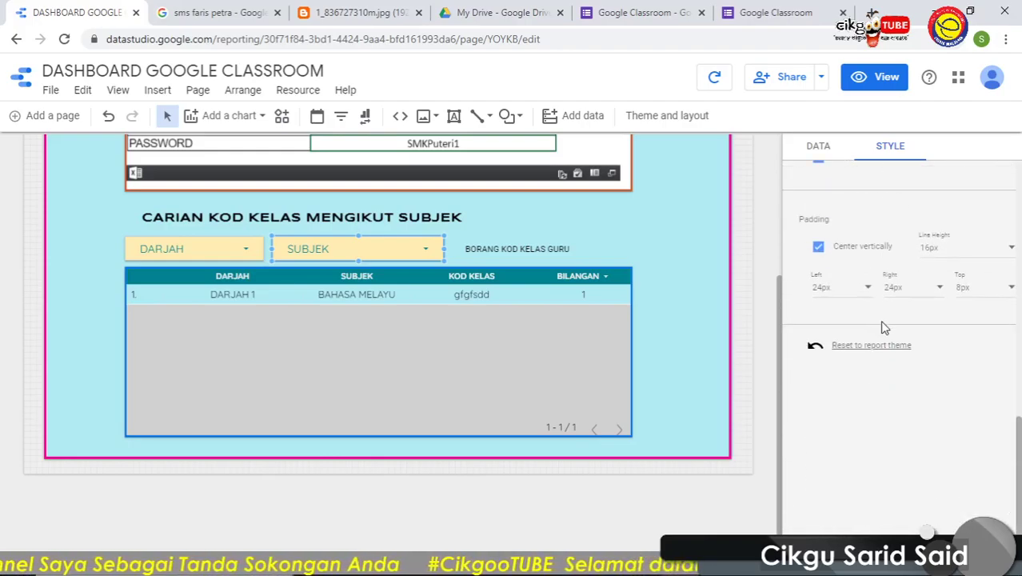
Make the label bold 16px Quicksand and align it with the DARJAH and SUBJEK filters
left_click(522, 246)
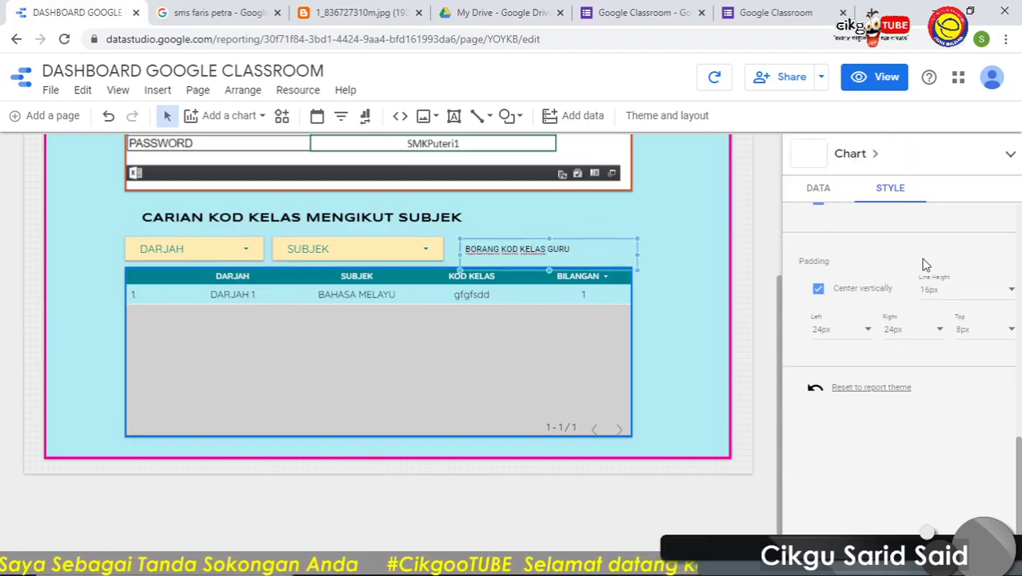
left_click(886, 226)
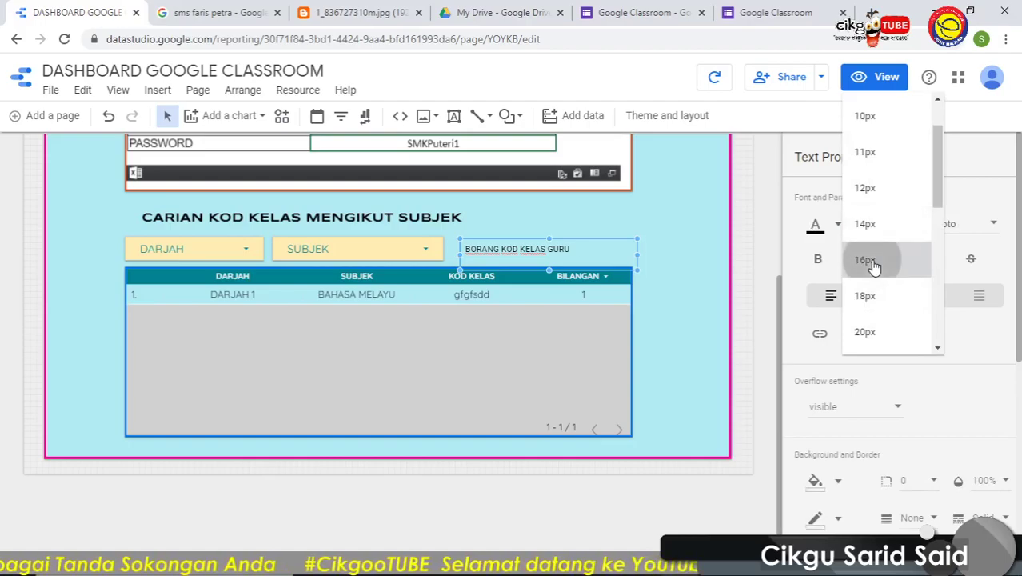
left_click(871, 263)
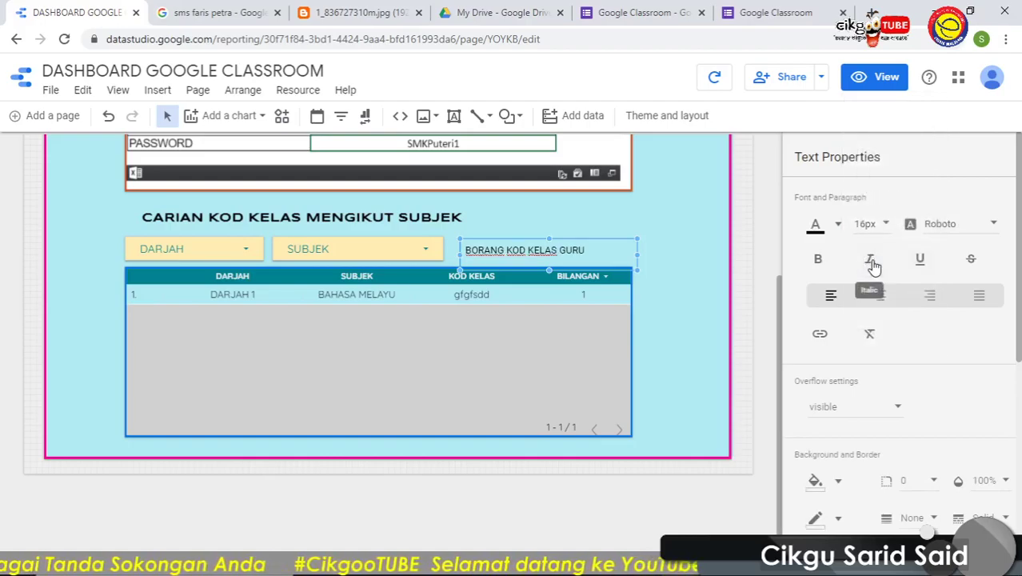
left_click(966, 226)
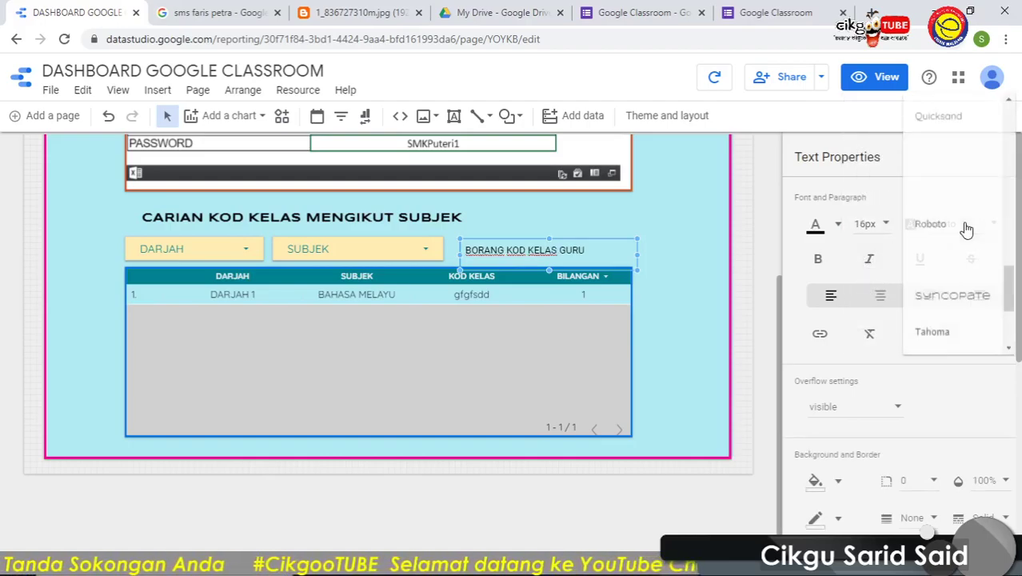
left_click(940, 117)
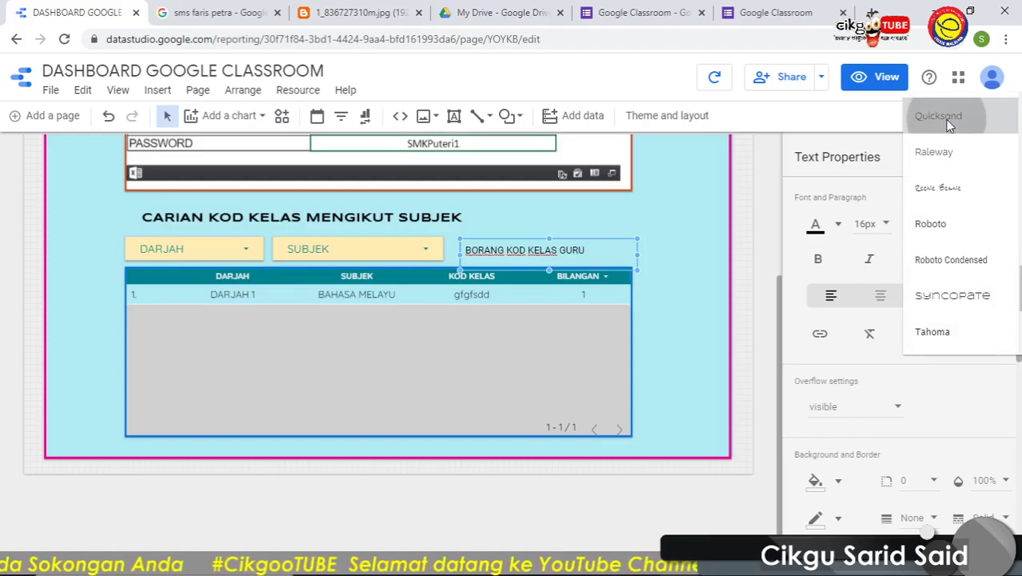
left_click(819, 260)
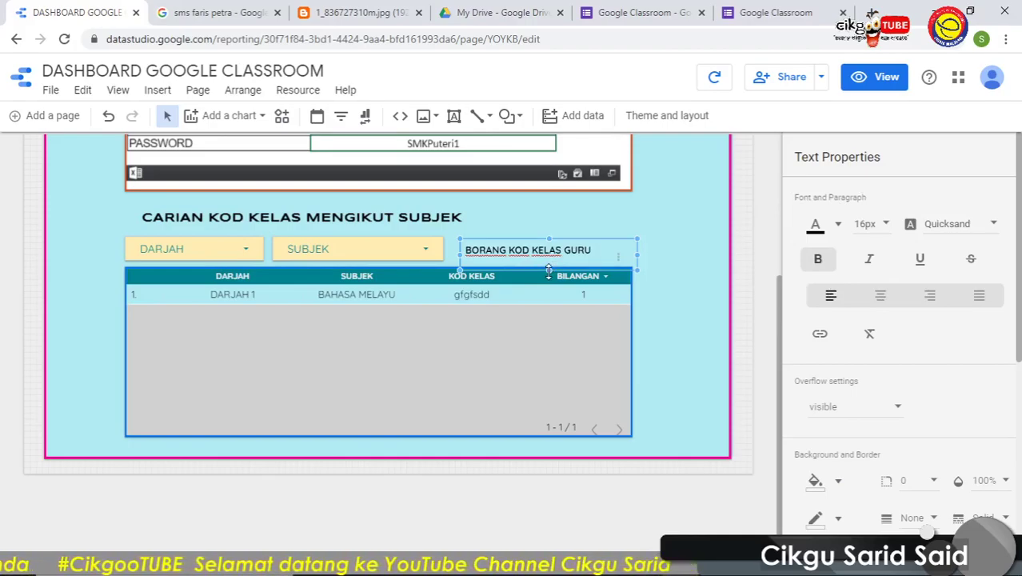
left_click_drag(548, 272, 544, 240)
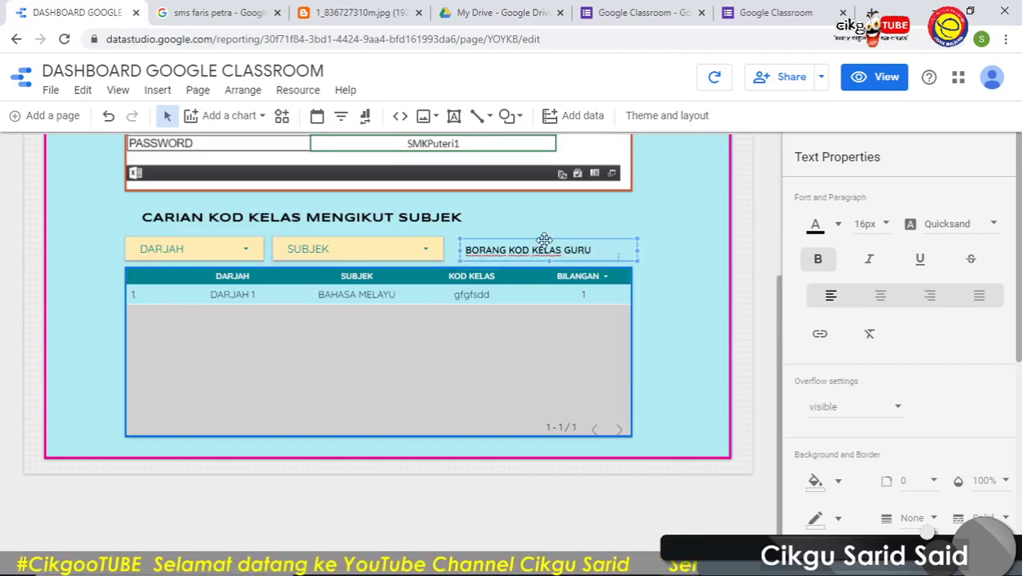
left_click_drag(547, 236, 550, 238)
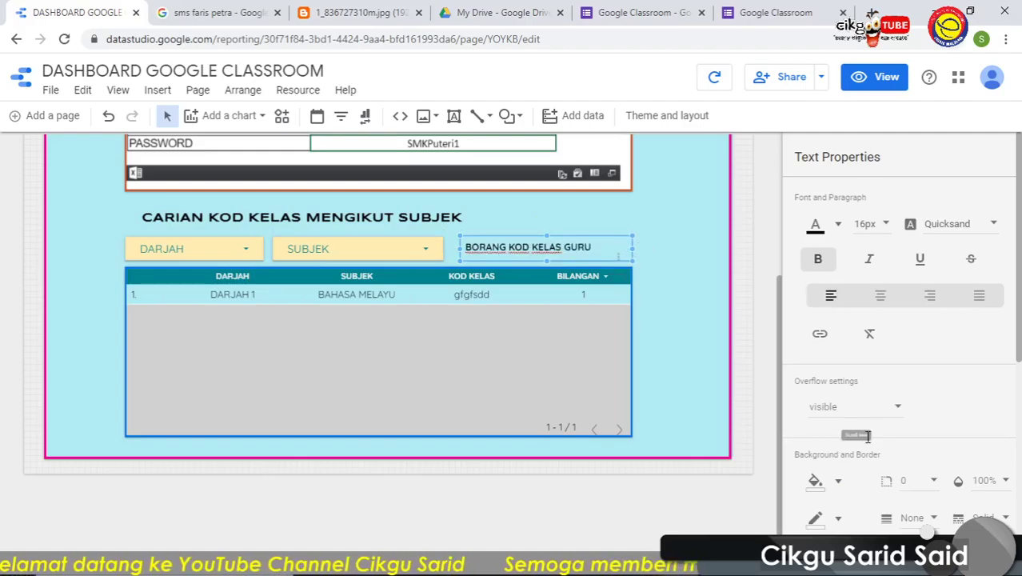
Give the BORANG KOD KELAS GURU label an orange background, border shadow and grey border
scroll(913, 430, "down", 4)
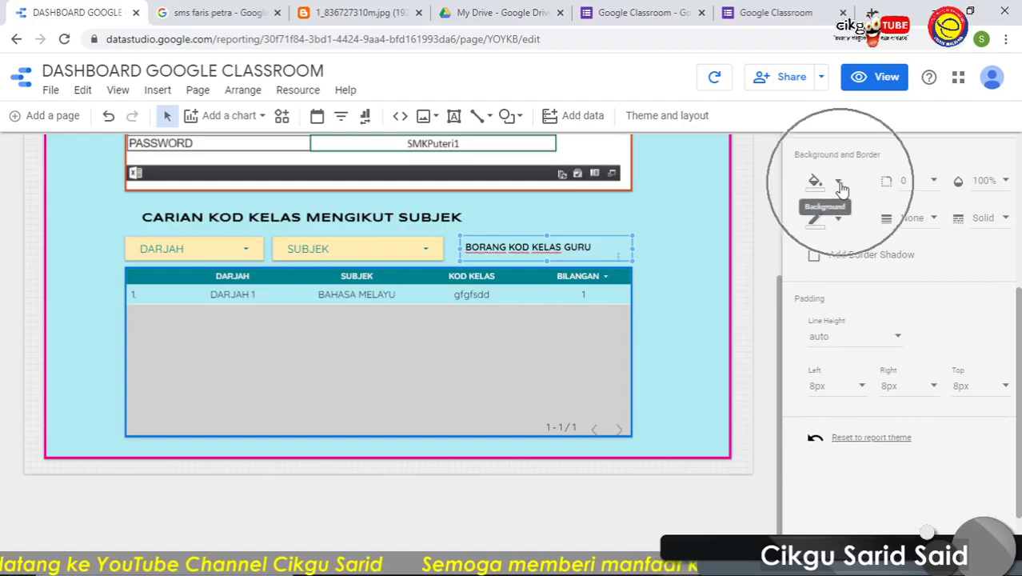
left_click(841, 187)
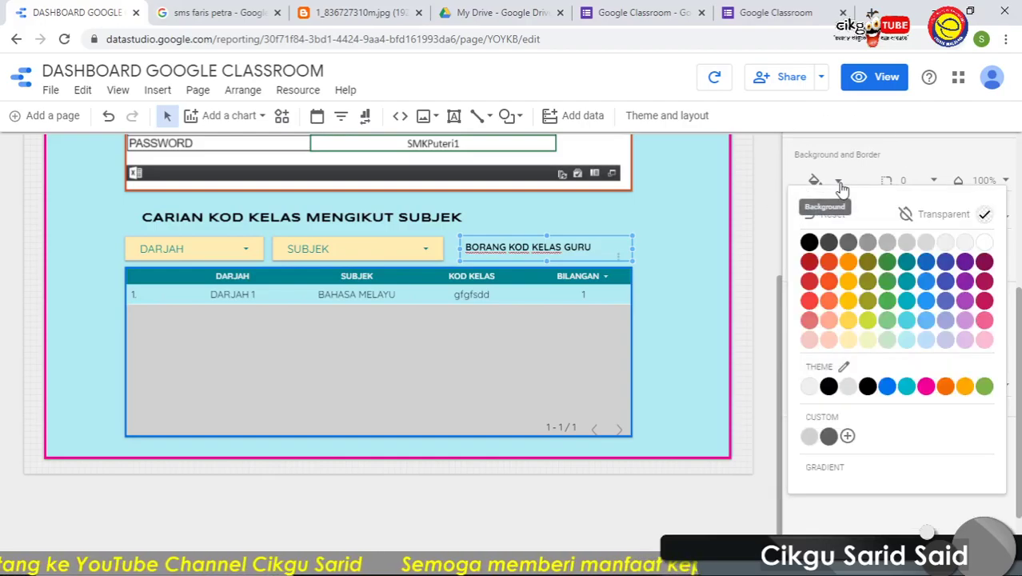
left_click(849, 268)
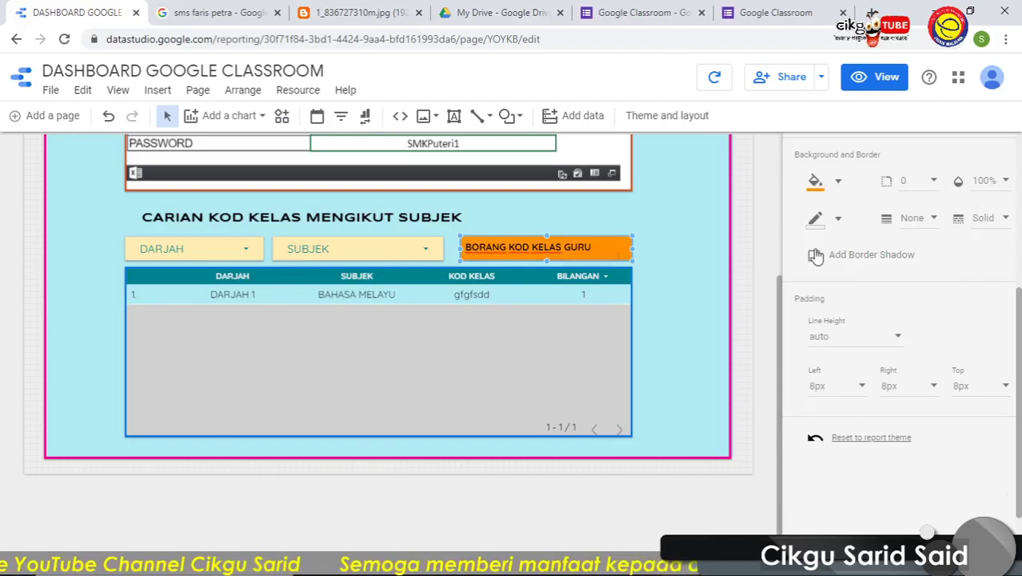
left_click(814, 255)
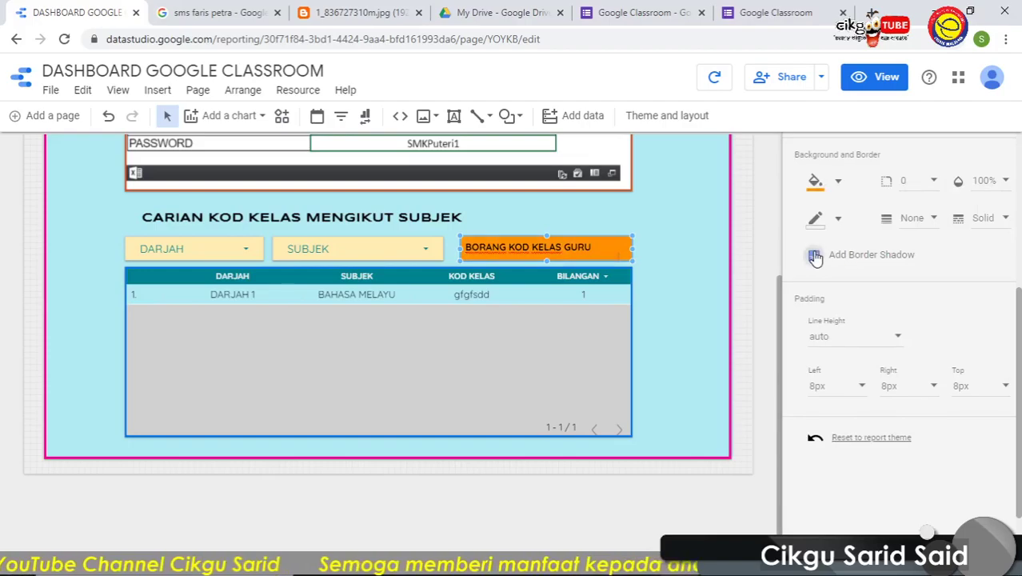
left_click(838, 219)
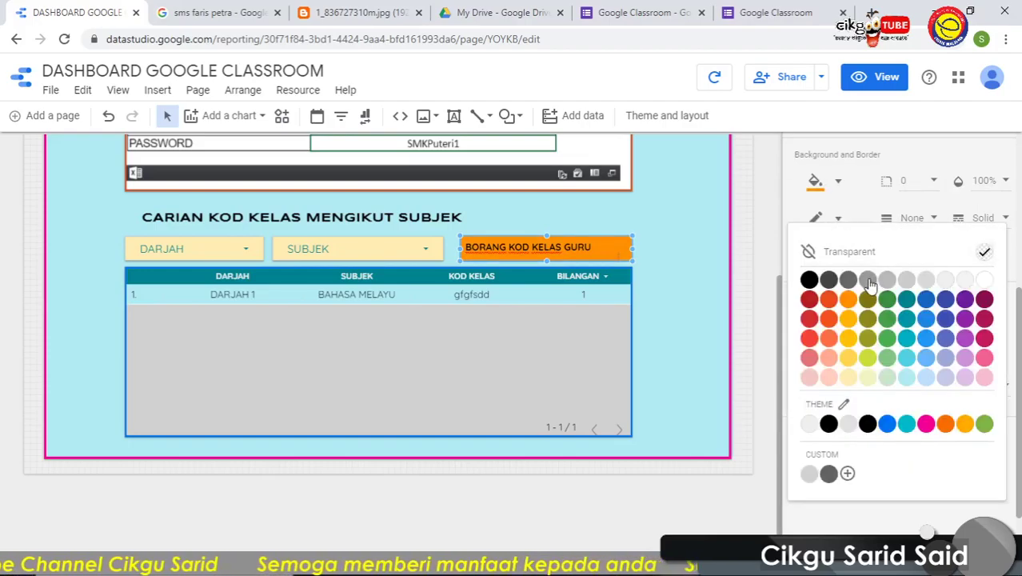
left_click(868, 280)
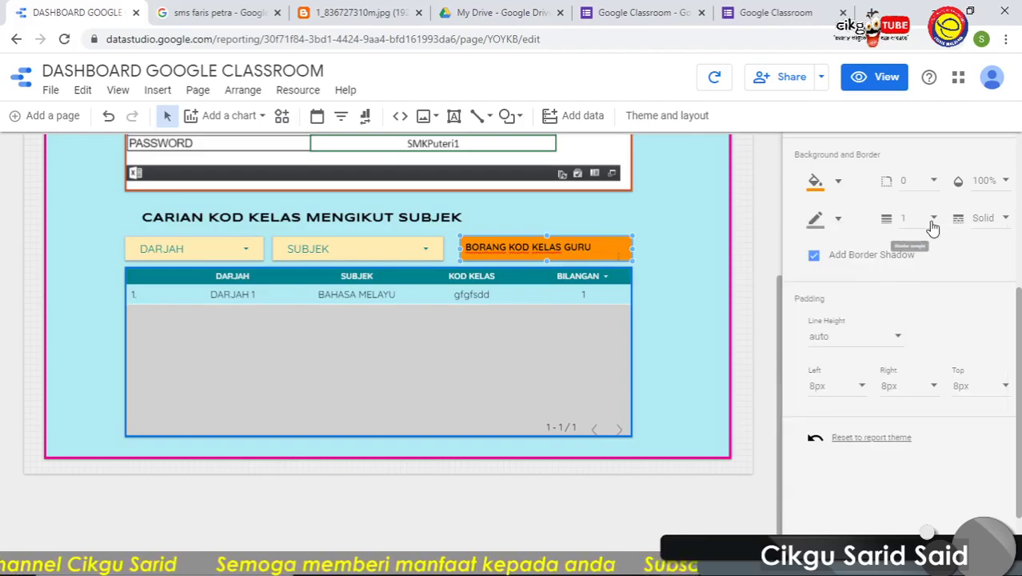
left_click(761, 235)
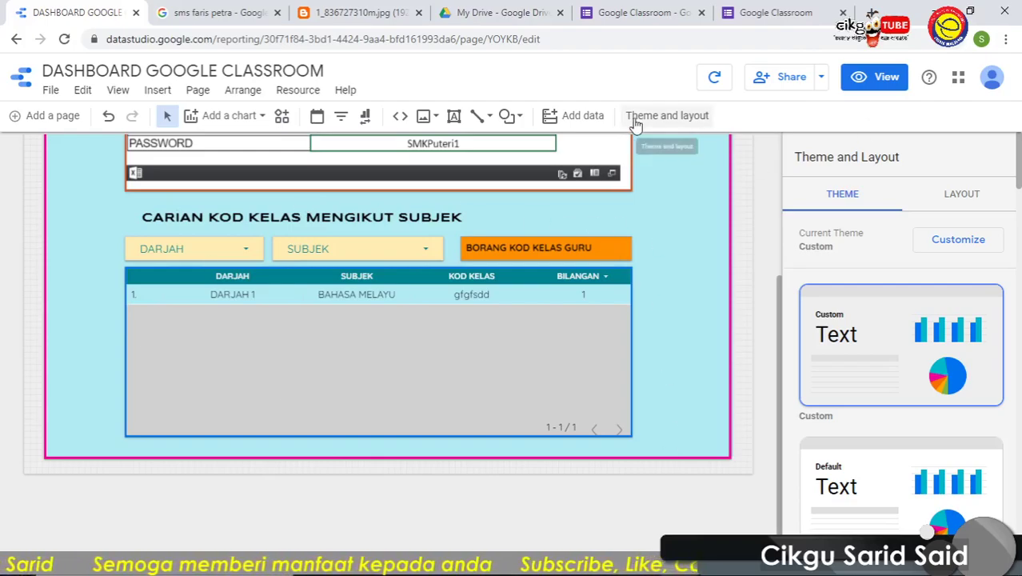
Draw a rectangle around the class code search section with a transparent fill
left_click(507, 117)
left_click(529, 152)
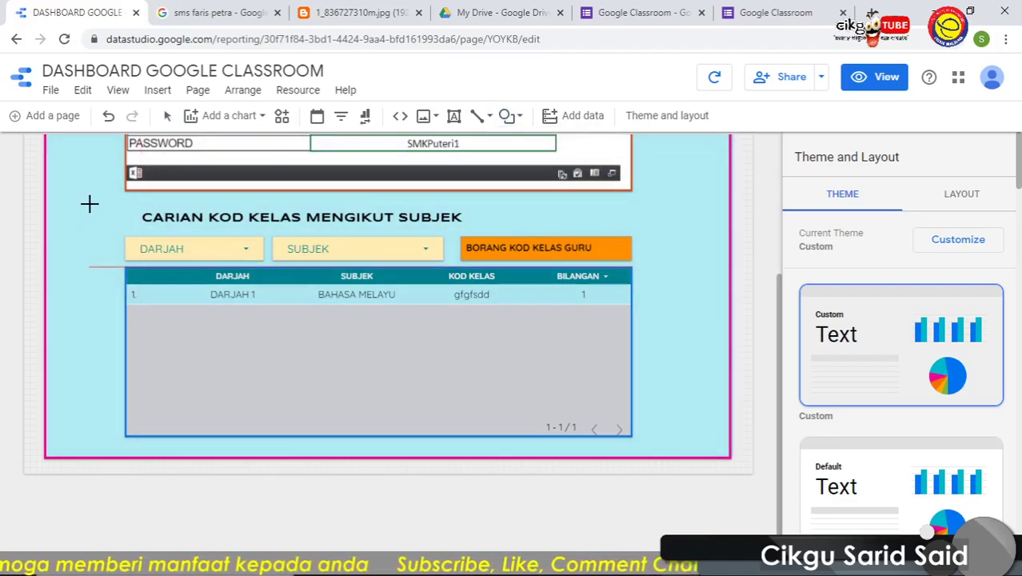
left_click_drag(89, 204, 664, 446)
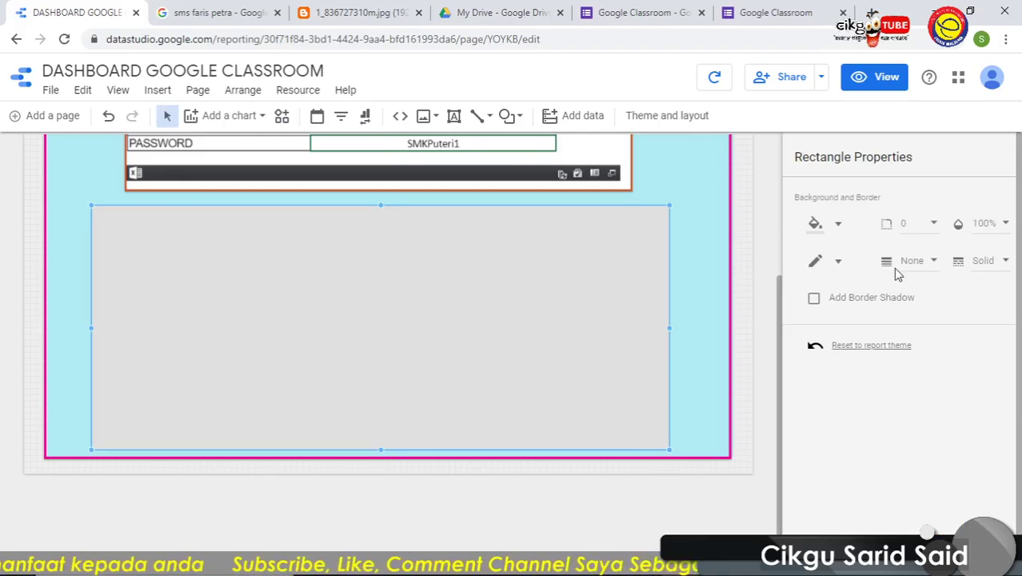
left_click(834, 227)
left_click(937, 258)
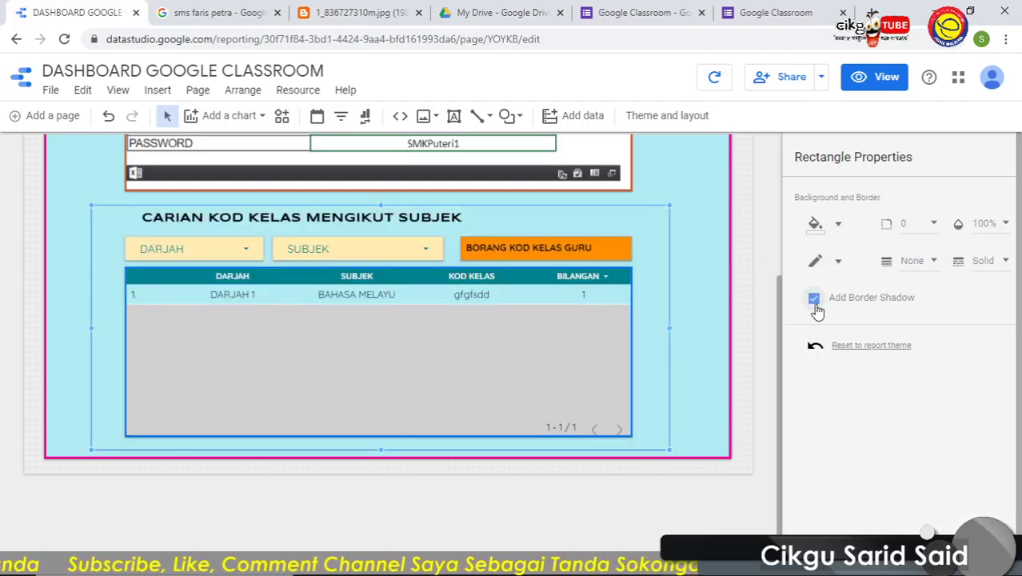
Give the frame a green, weight-4 double-line border
left_click(839, 263)
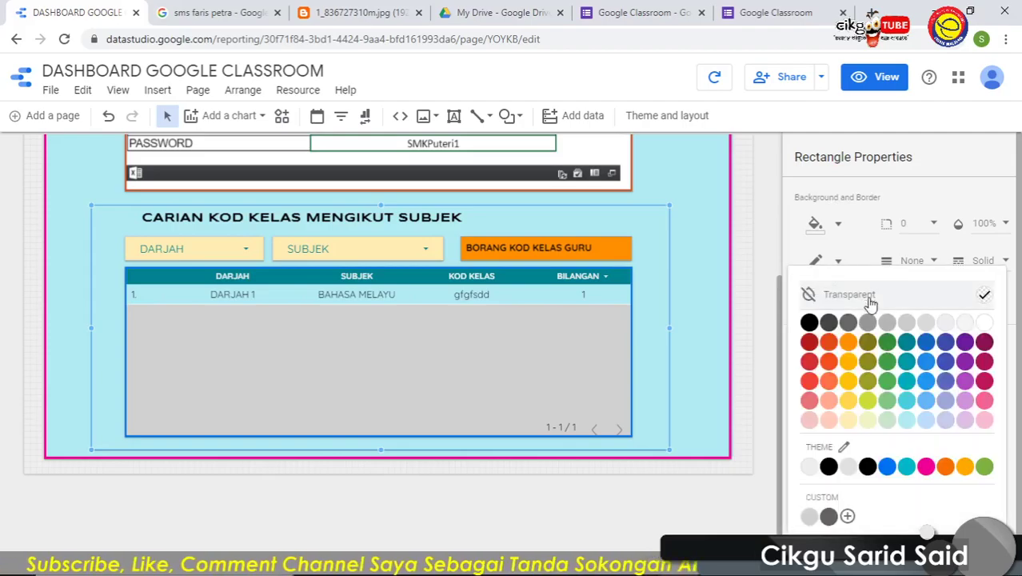
left_click(887, 345)
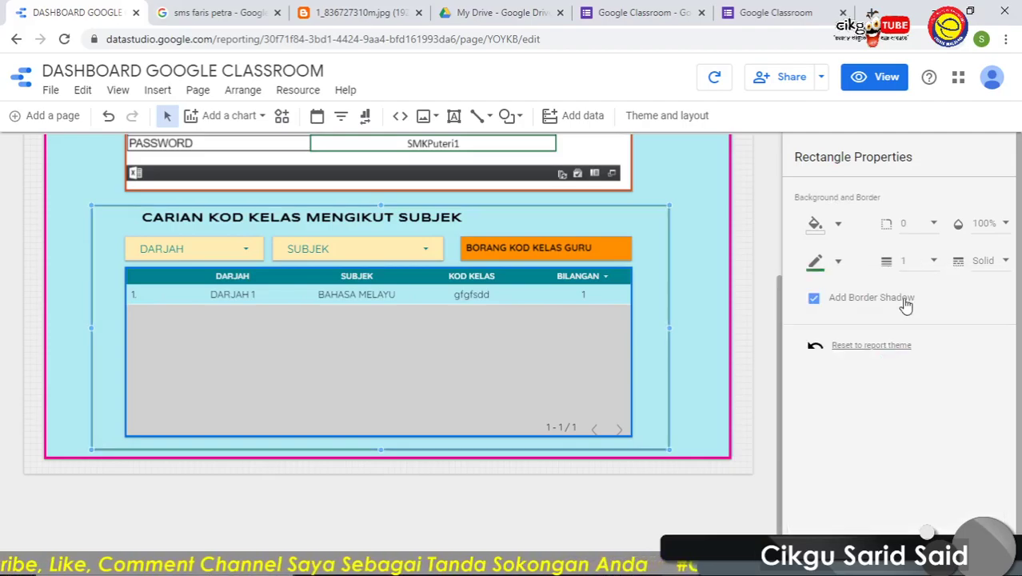
left_click(932, 265)
left_click(907, 371)
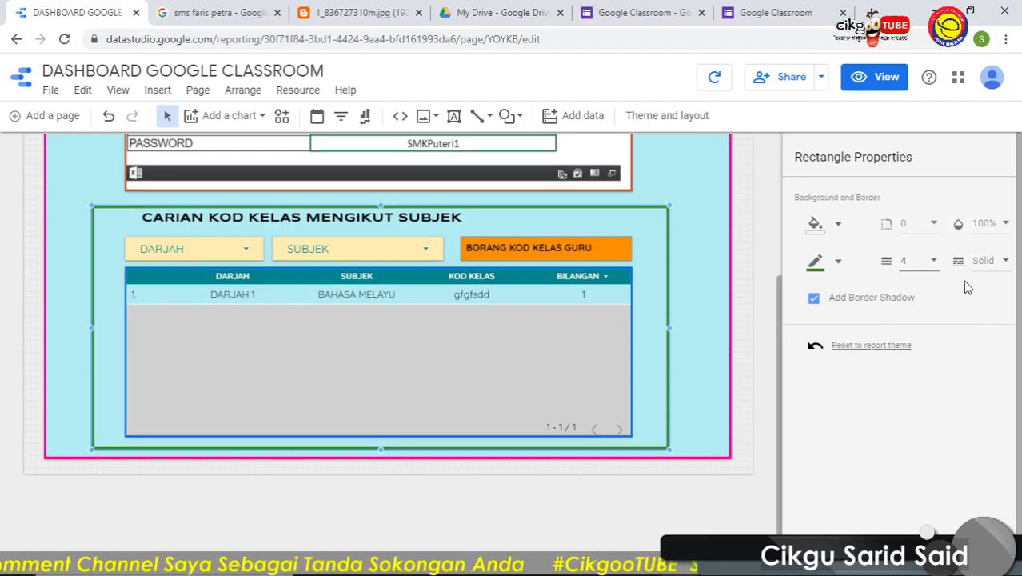
left_click(986, 268)
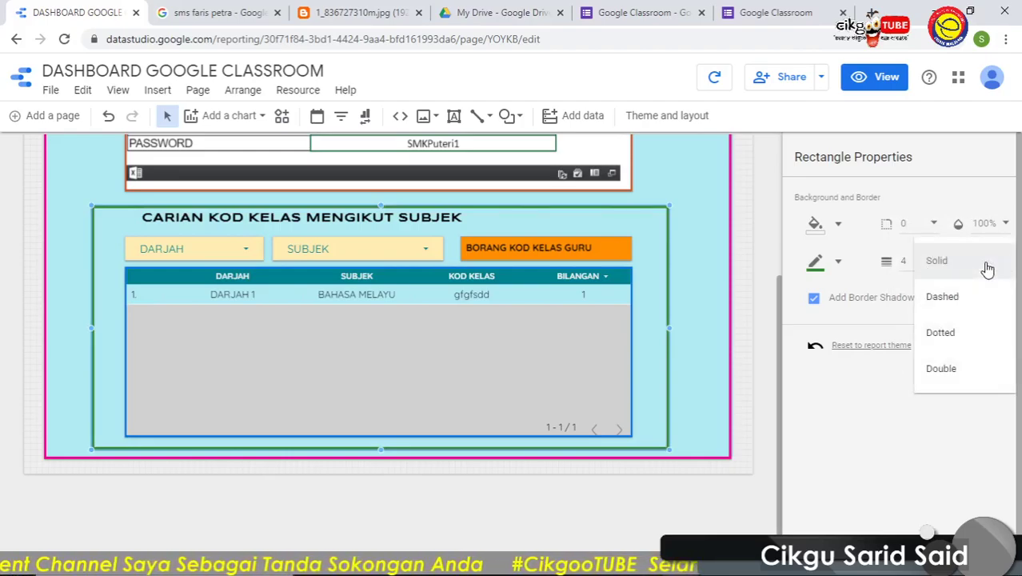
left_click(941, 370)
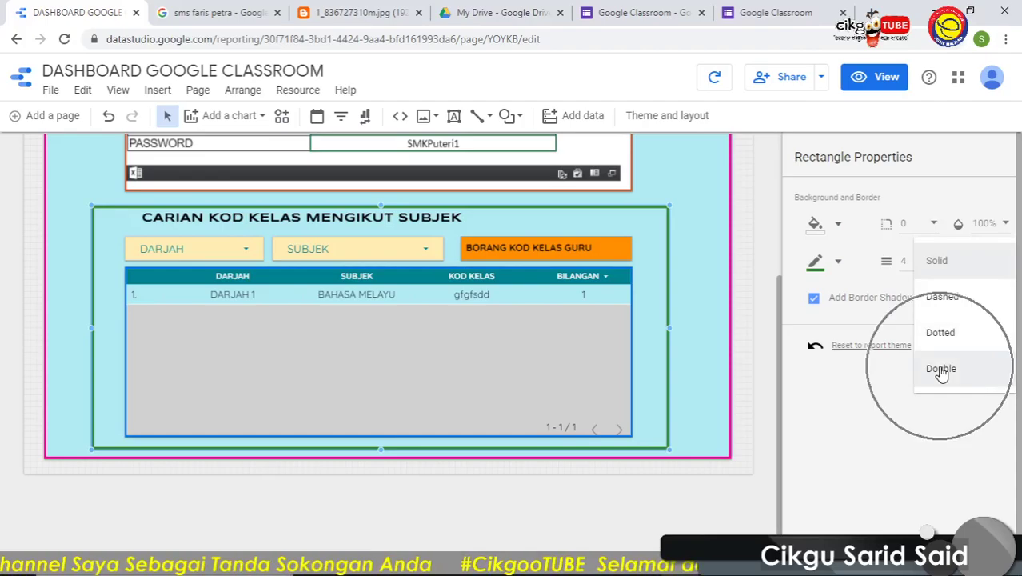
left_click(760, 287)
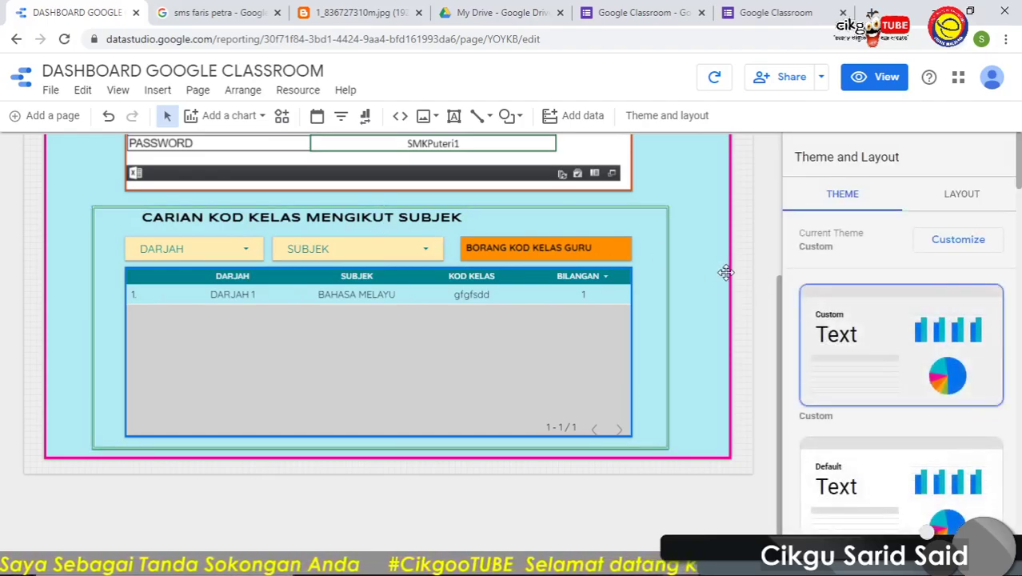
Open the frame's context options, then select the class code table inside it
left_click(657, 251)
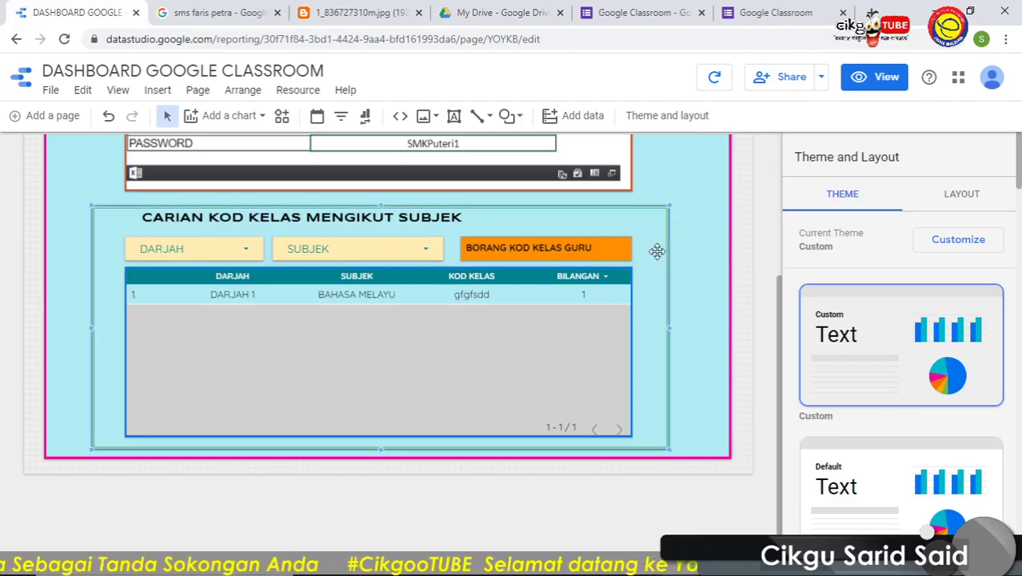
right_click(657, 252)
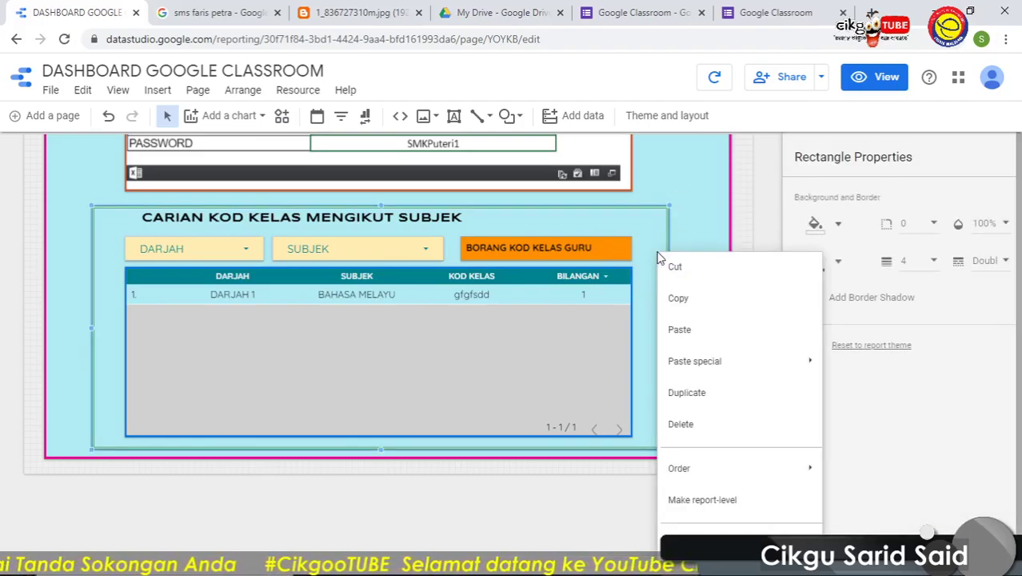
left_click(425, 244)
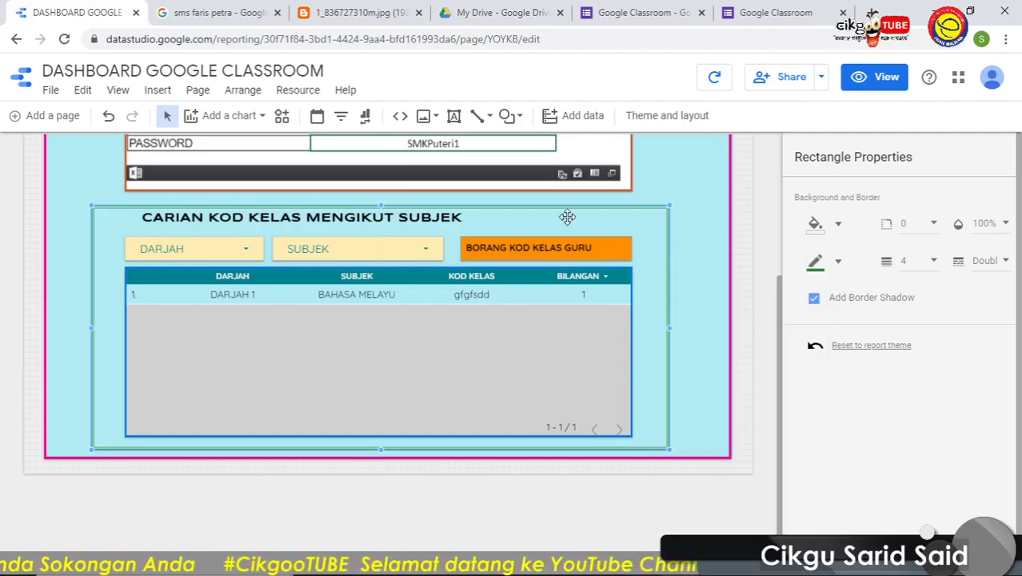
left_click(461, 293)
Send the green frame behind the label and the DARJAH and SUBJEK filters
right_click(462, 294)
mouse_move(544, 493)
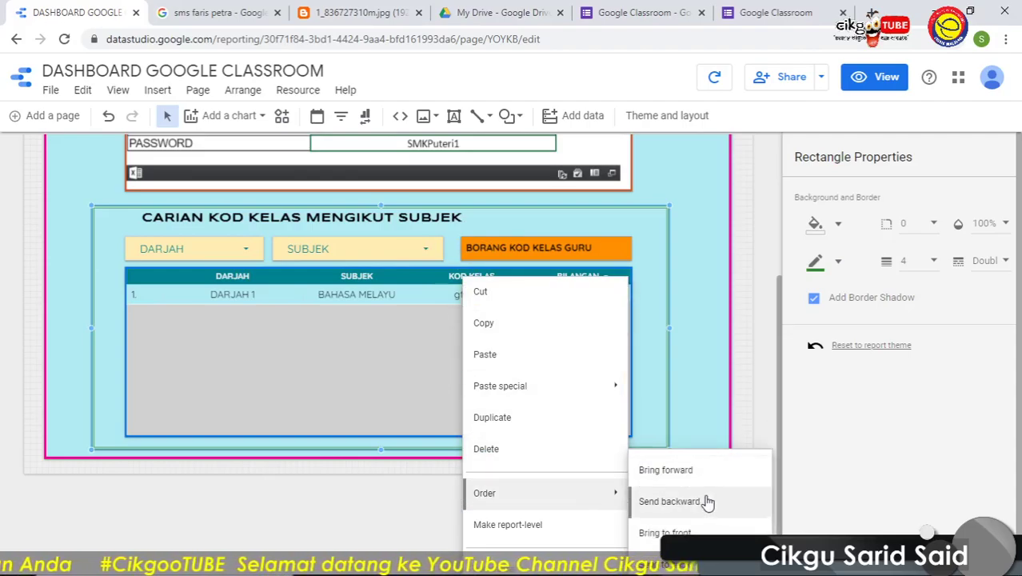
left_click(686, 565)
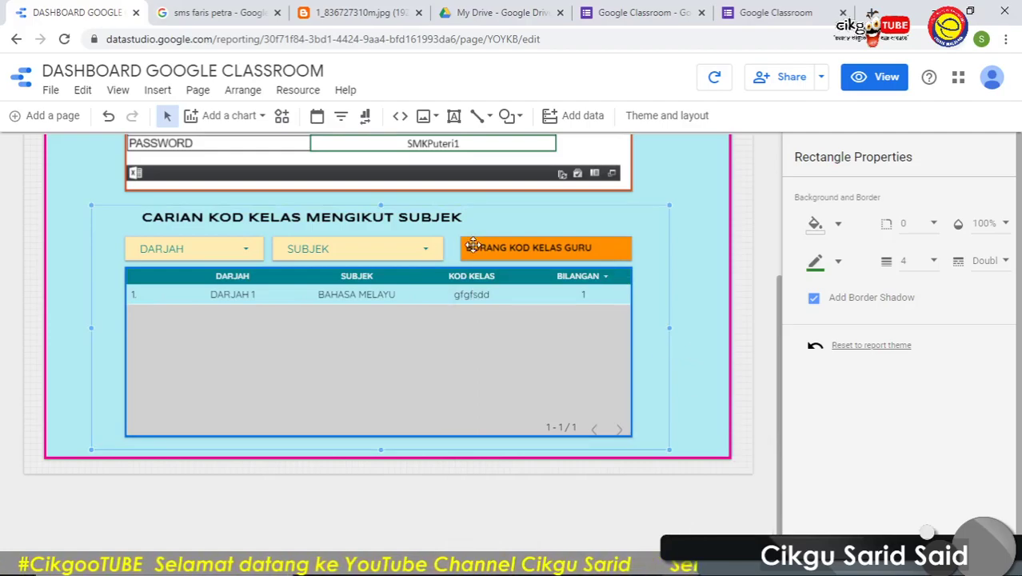
left_click(516, 248)
left_click(355, 245)
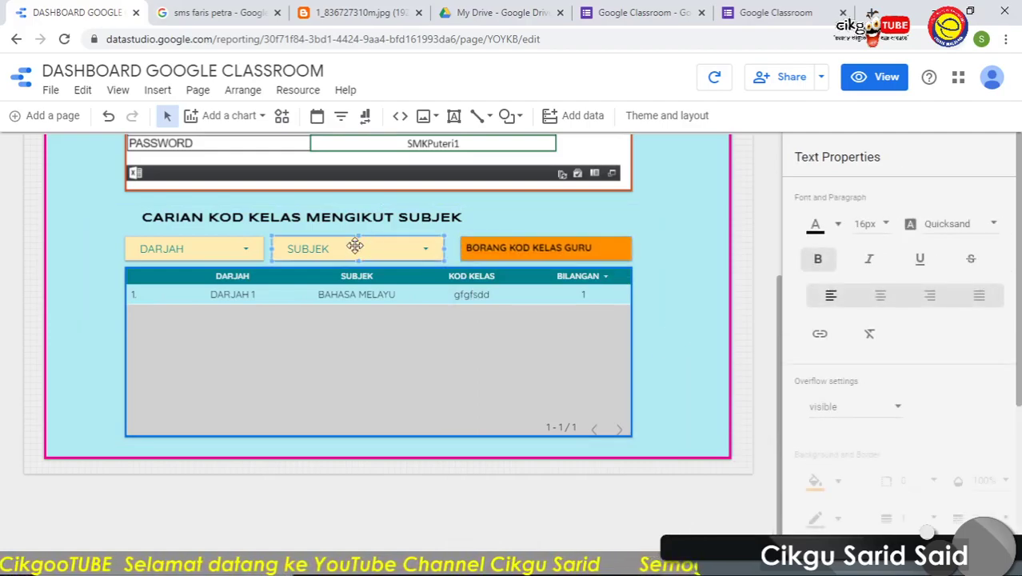
left_click(217, 242)
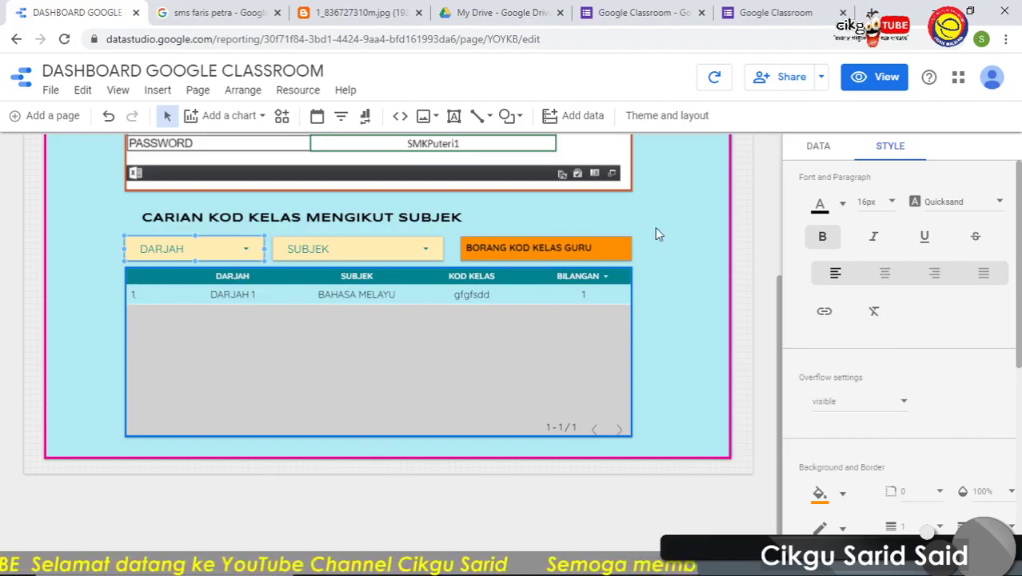
Send the pink-bordered page background rectangle to the very back
left_click(698, 247)
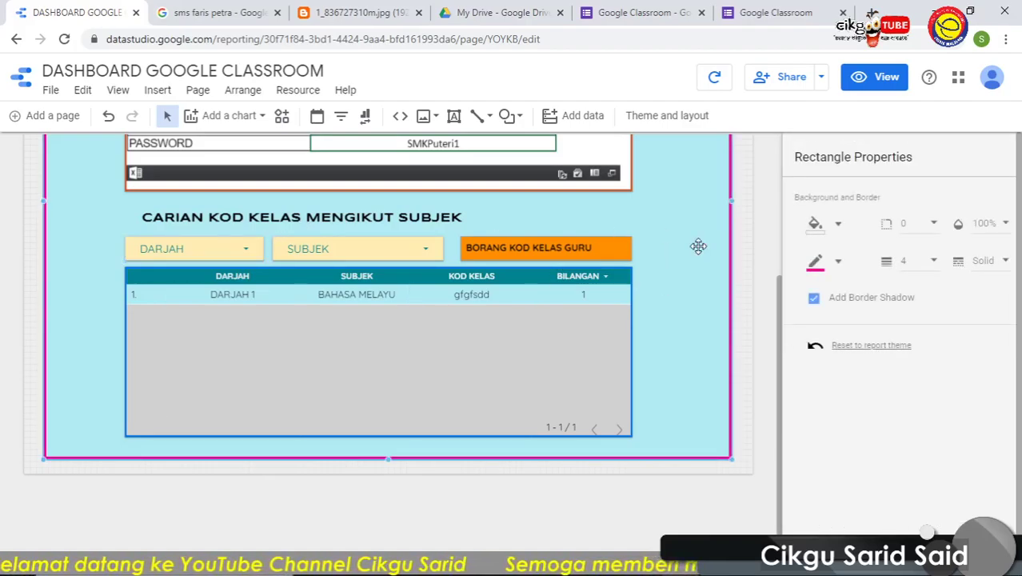
scroll(736, 287, "down", 2)
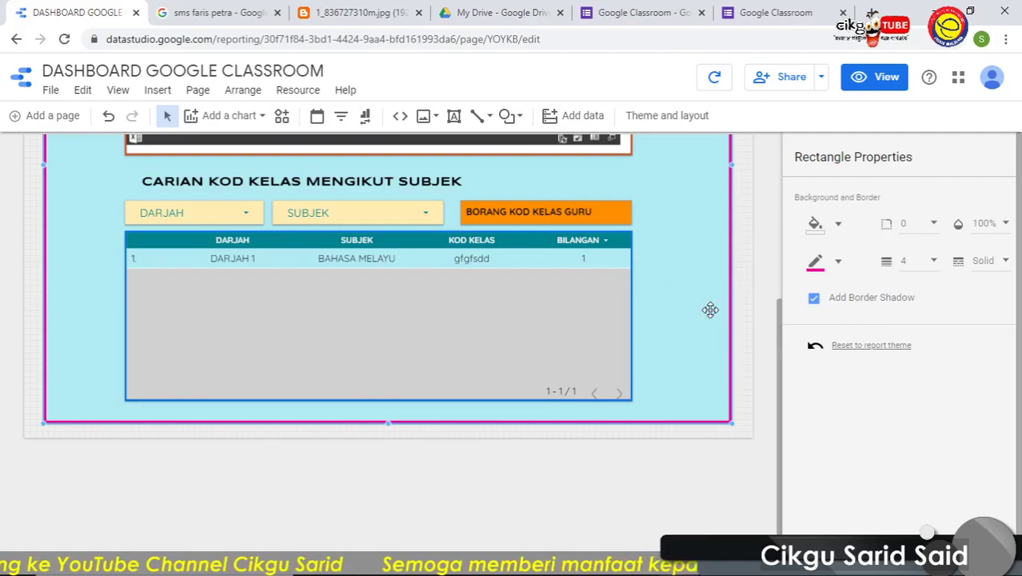
right_click(710, 312)
key("Escape")
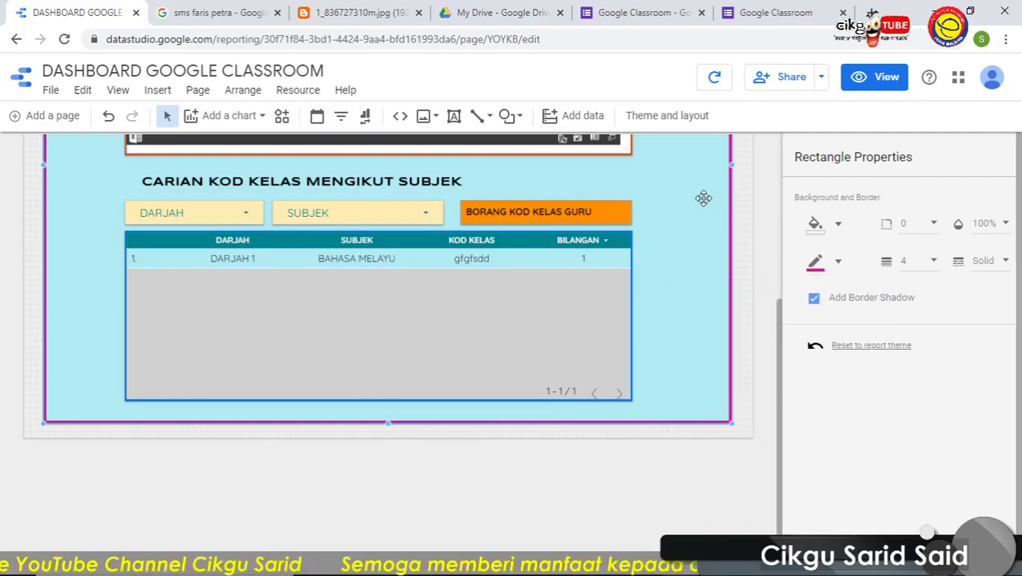
left_click(679, 194)
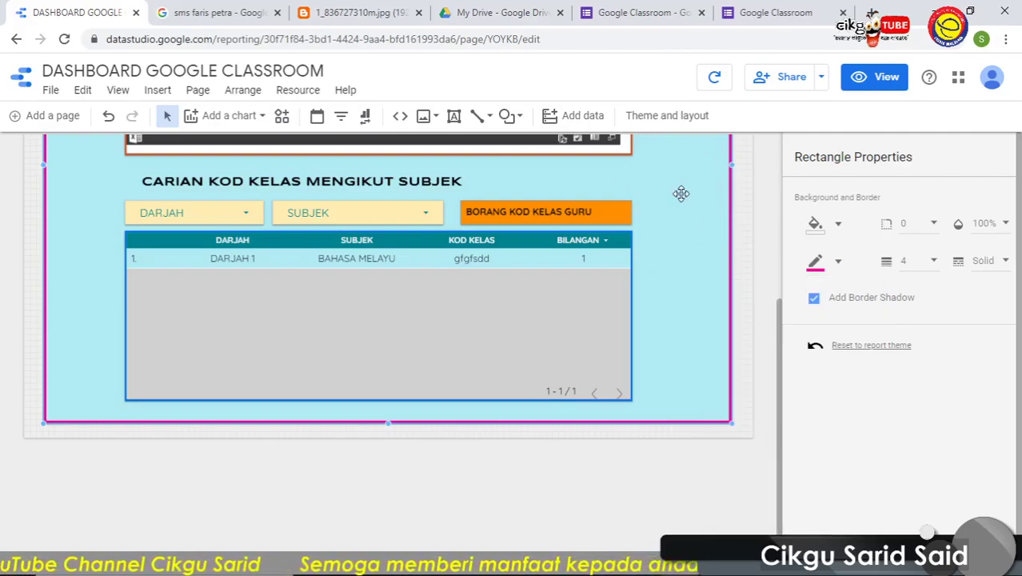
right_click(682, 196)
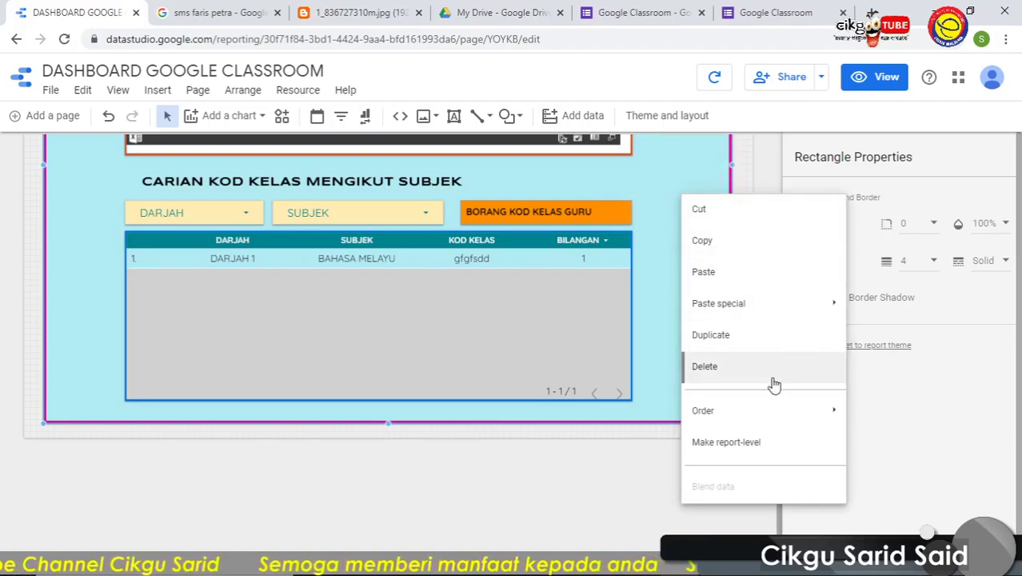
mouse_move(703, 411)
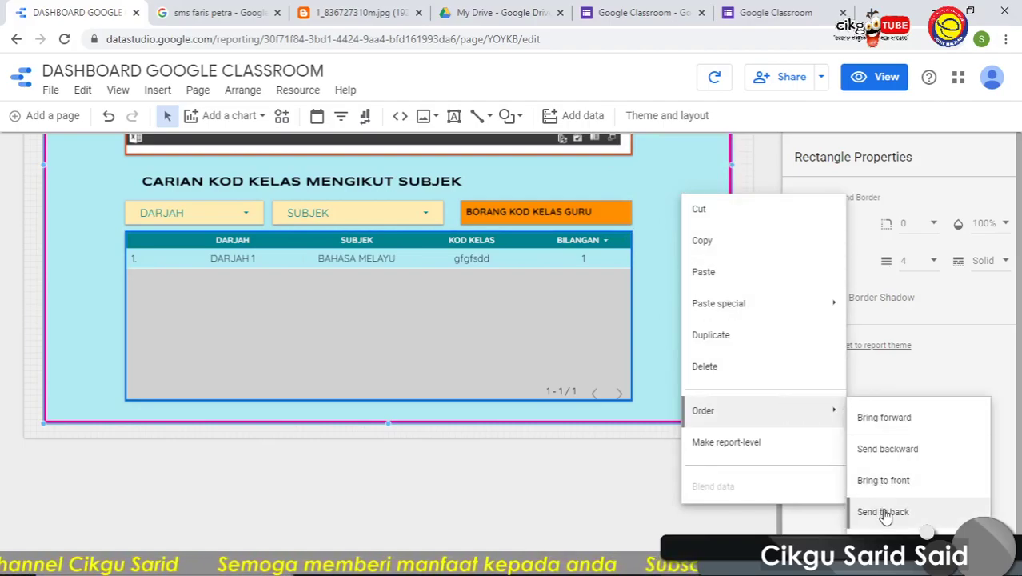
left_click(884, 512)
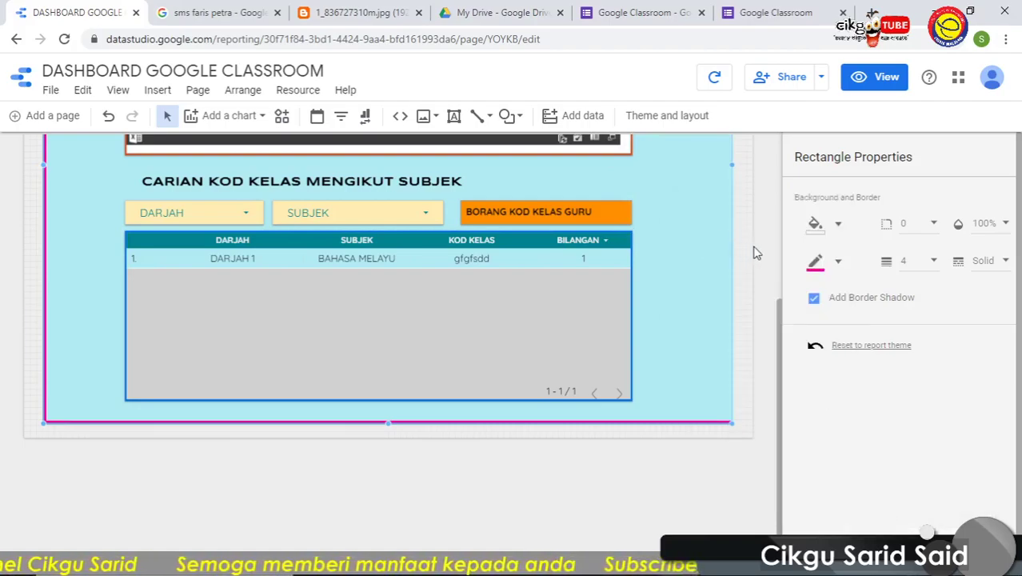
left_click(755, 244)
Check the layering of the class-code table and the background rectangle behind it
left_click(664, 307)
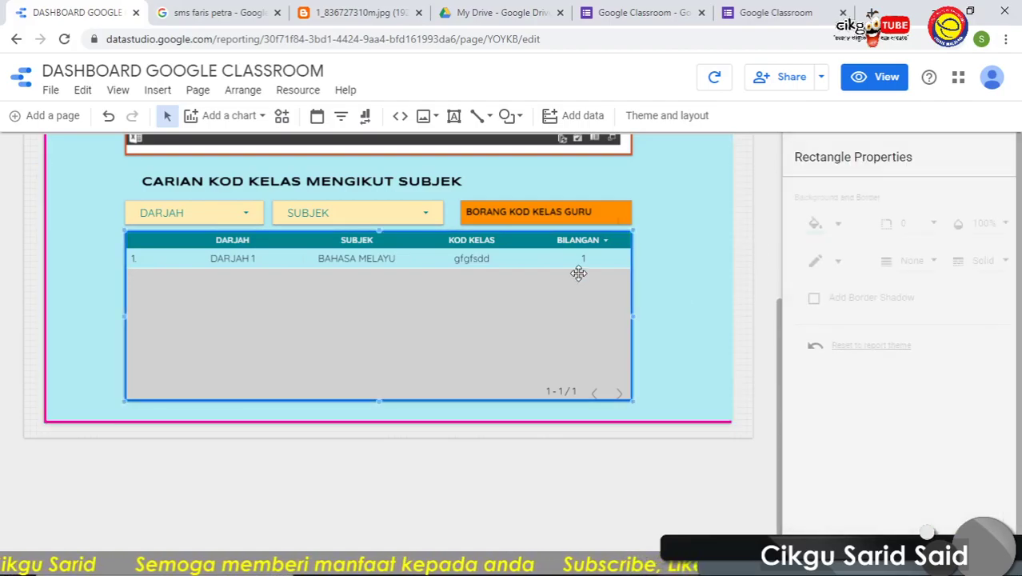
scroll(760, 276, "up", 3)
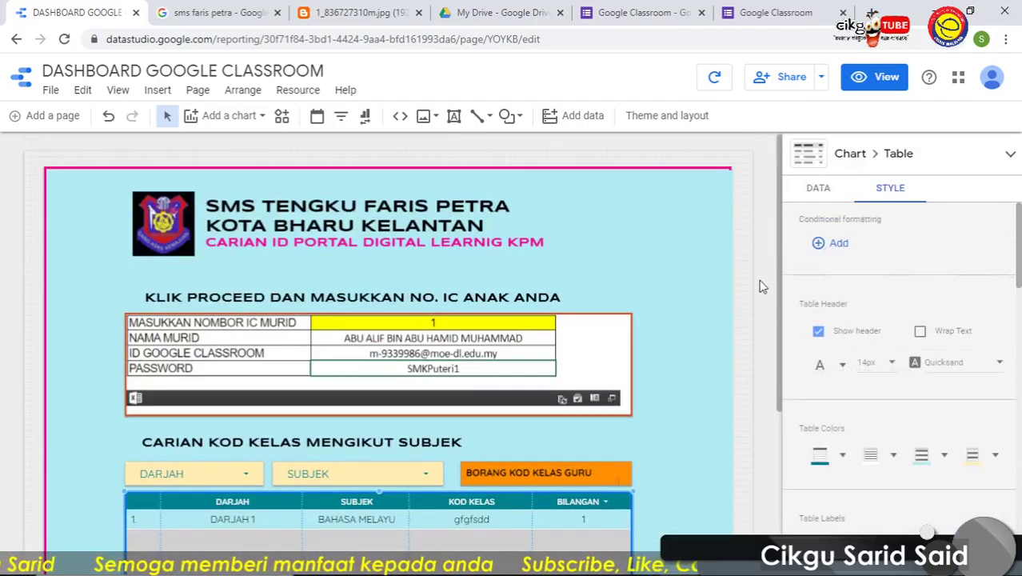
scroll(732, 268, "down", 3)
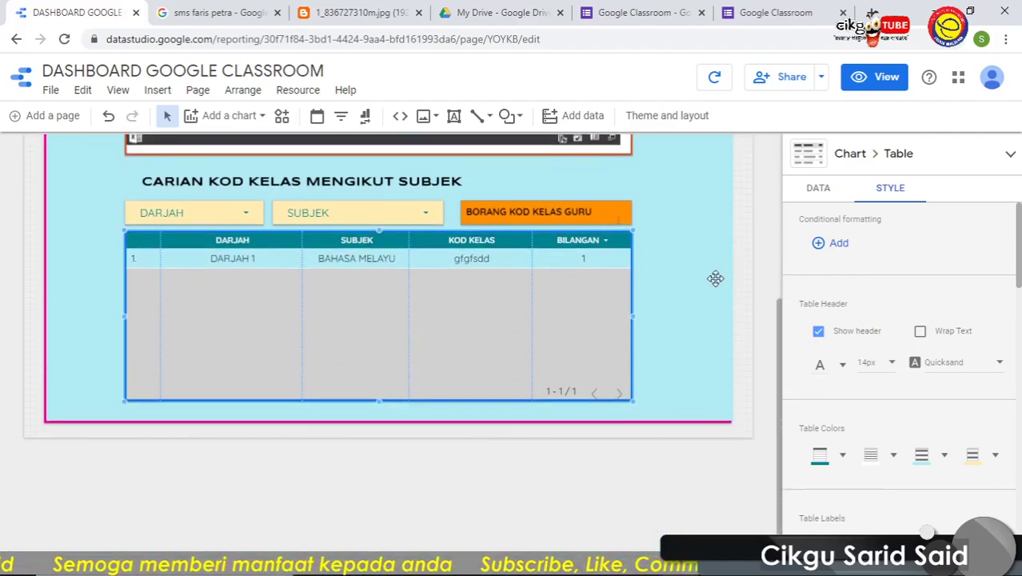
left_click(726, 273)
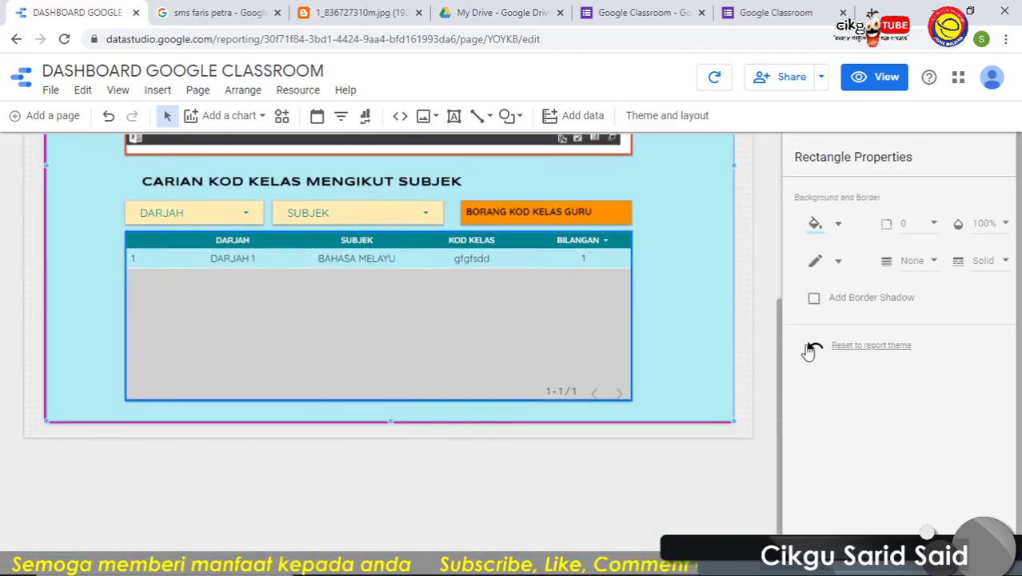
left_click(755, 313)
scroll(744, 315, "up", 2)
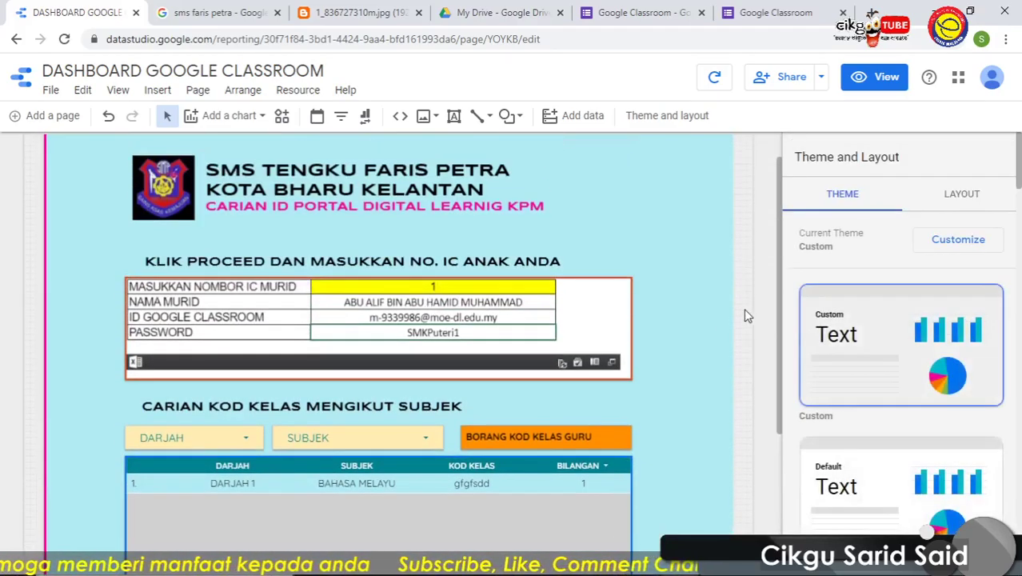
scroll(703, 288, "up", 1)
left_click(715, 313)
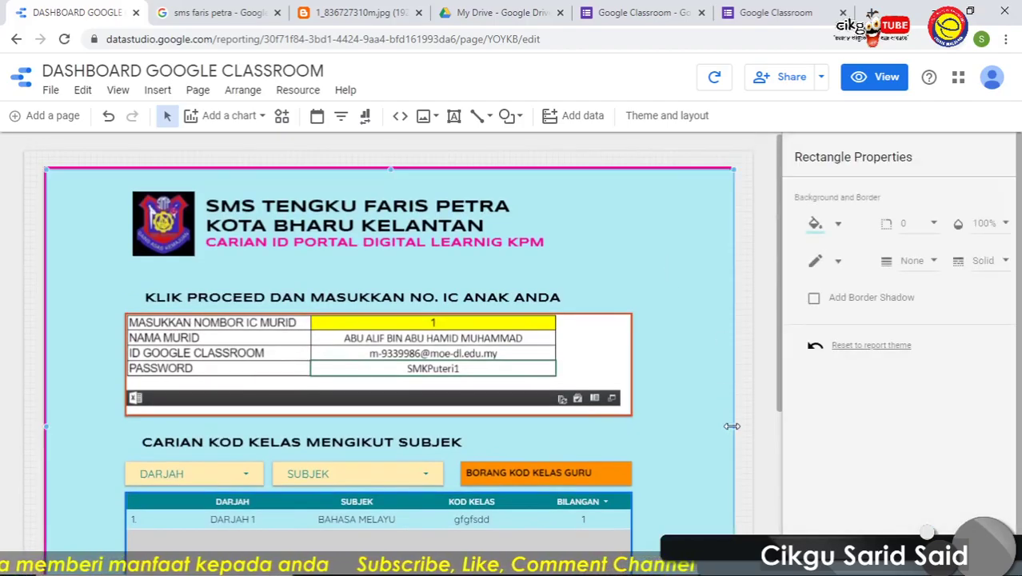
left_click(755, 391)
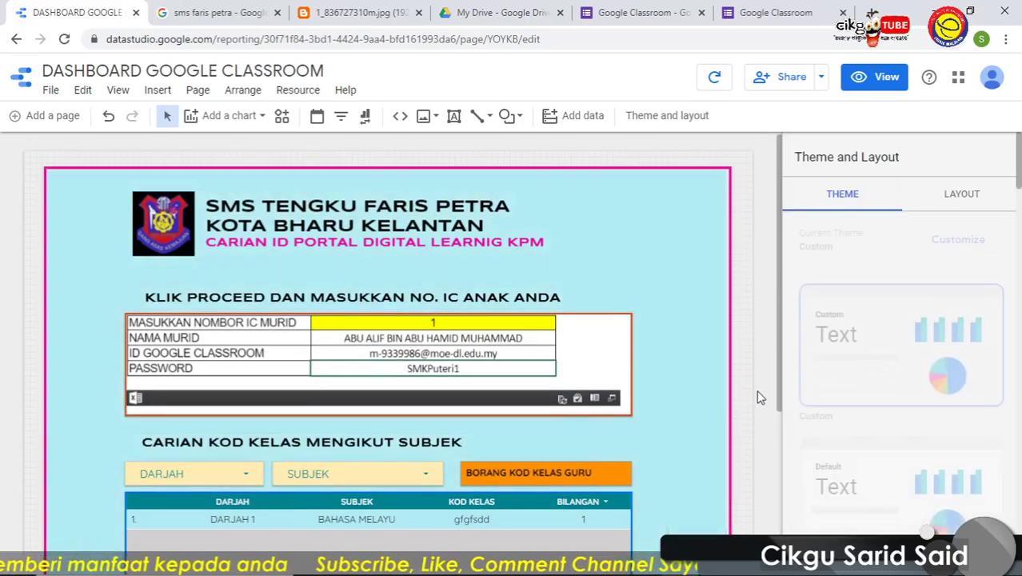
Centre-align the BORANG KOD KELAS GURU text and switch to the Google Classroom form tab
scroll(751, 376, "down", 3)
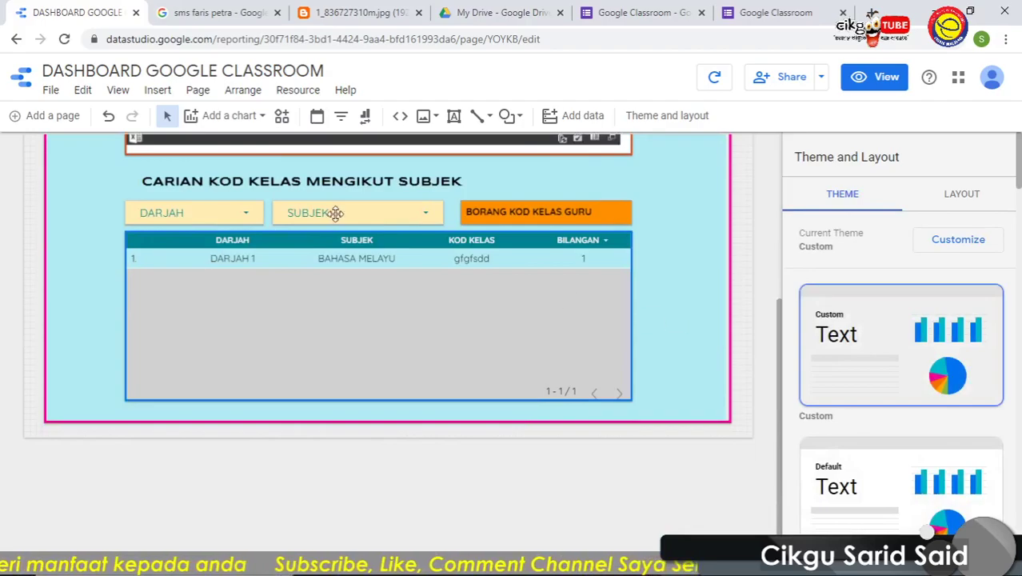
scroll(332, 215, "up", 3)
scroll(568, 425, "down", 2)
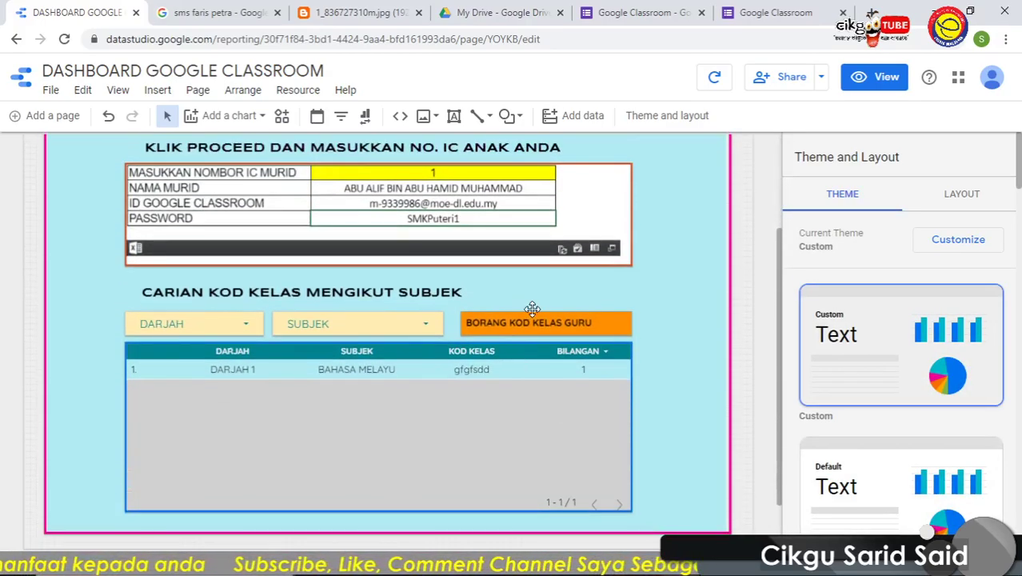
left_click(518, 314)
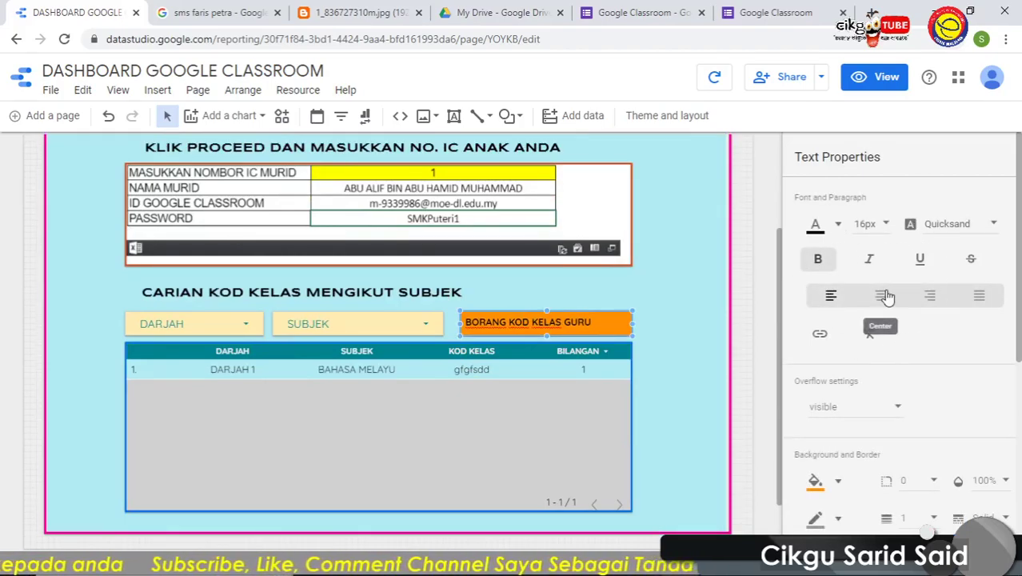
left_click(883, 295)
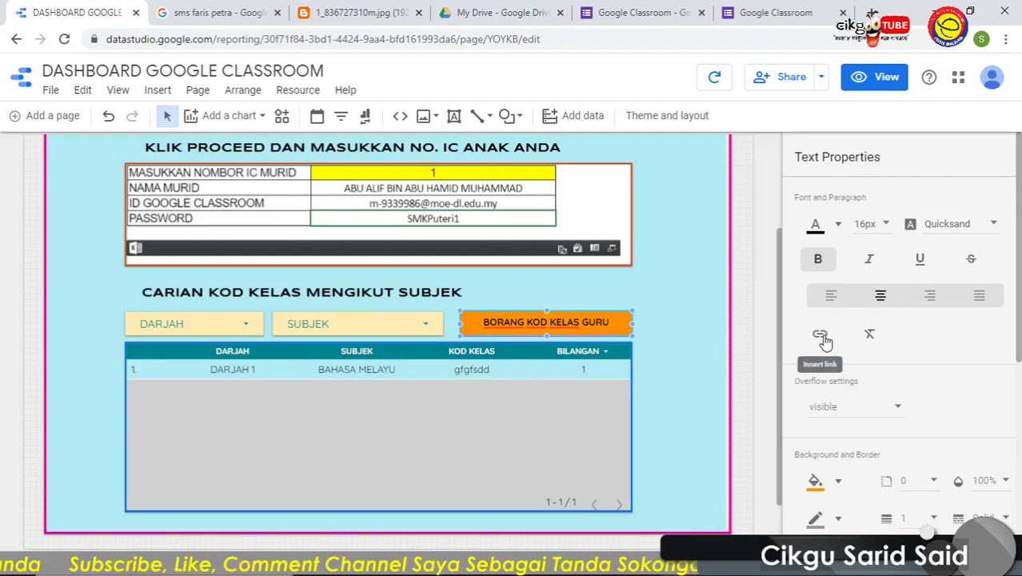
left_click(764, 20)
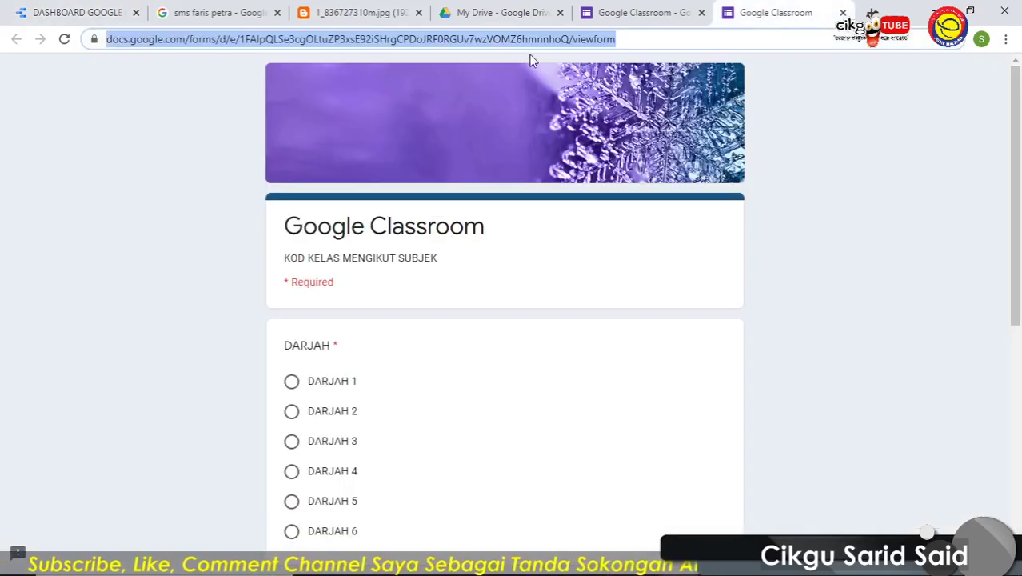
Copy the Google Form URL from the address bar and switch back to the DASHBOARD GOOGLE CLASSROOM tab
right_click(605, 51)
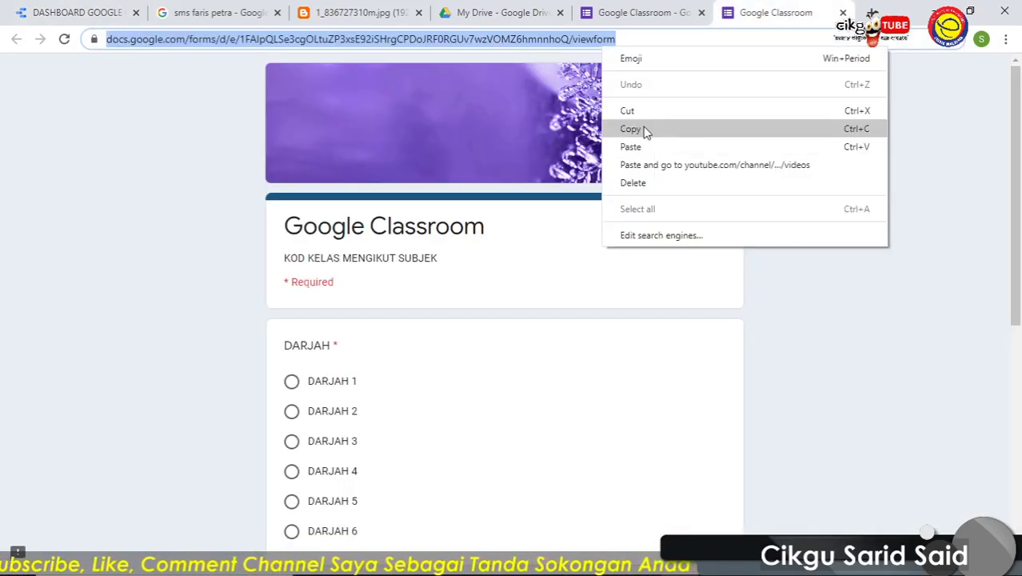
left_click(645, 129)
left_click(72, 12)
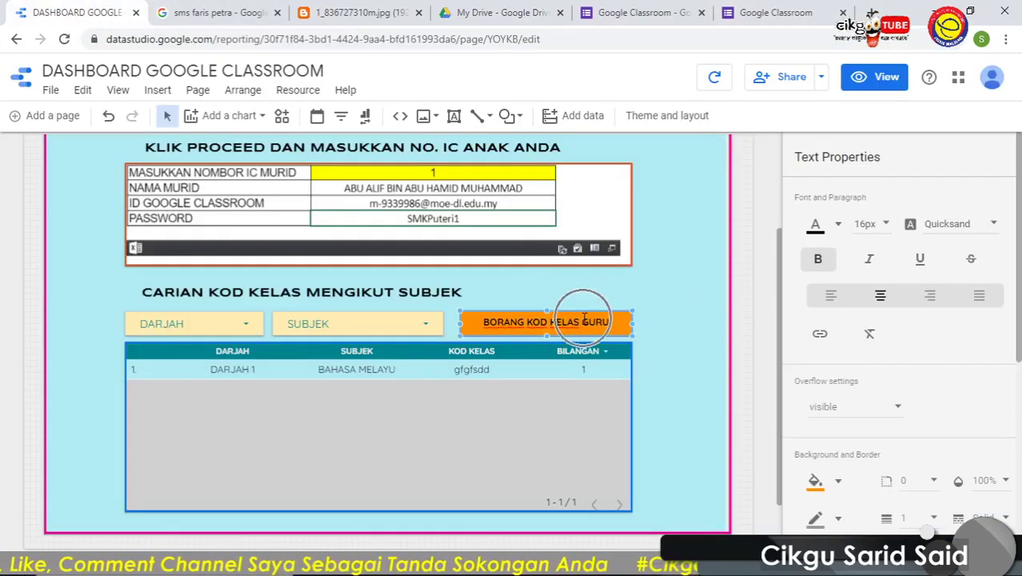
Link the BORANG KOD KELAS GURU text to the pasted form URL, opening in a new tab
left_click(819, 336)
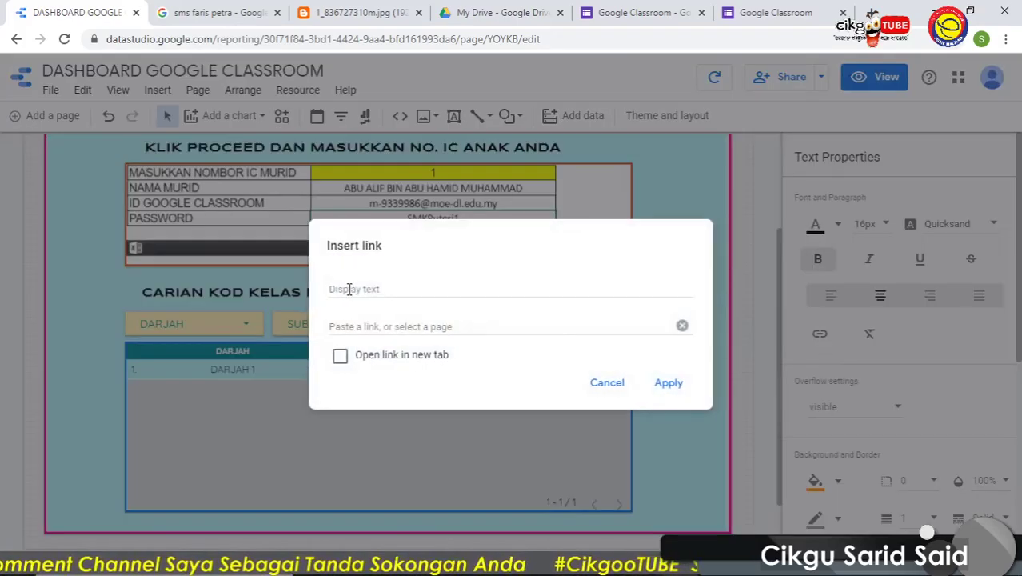
left_click(607, 382)
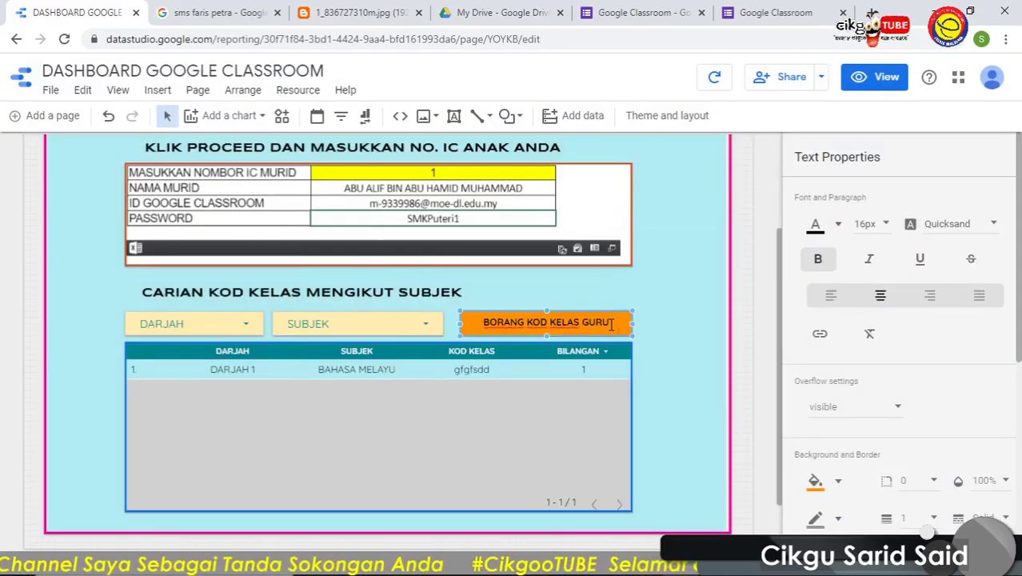
left_click_drag(613, 322, 480, 321)
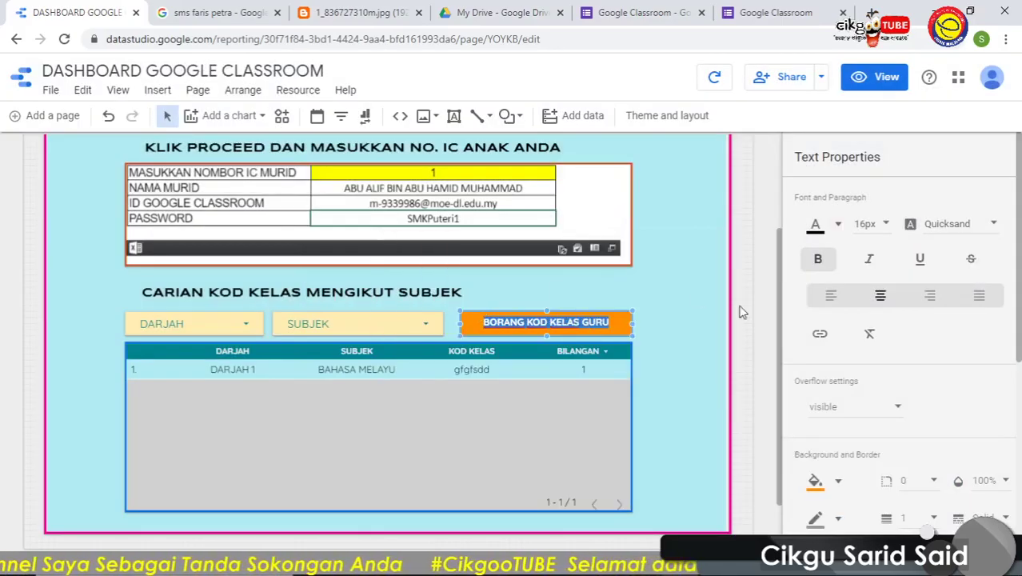
left_click(820, 334)
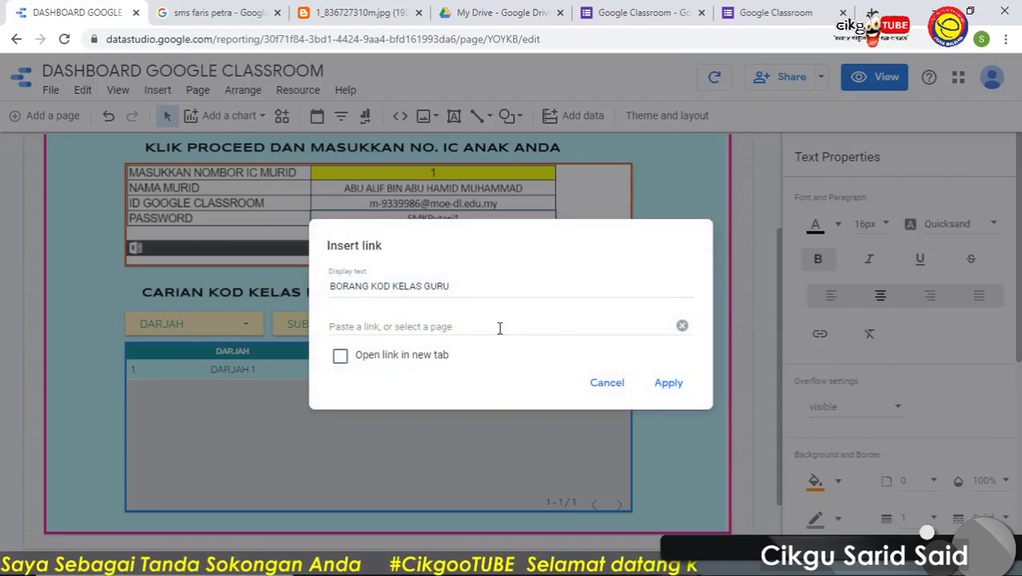
left_click(347, 361)
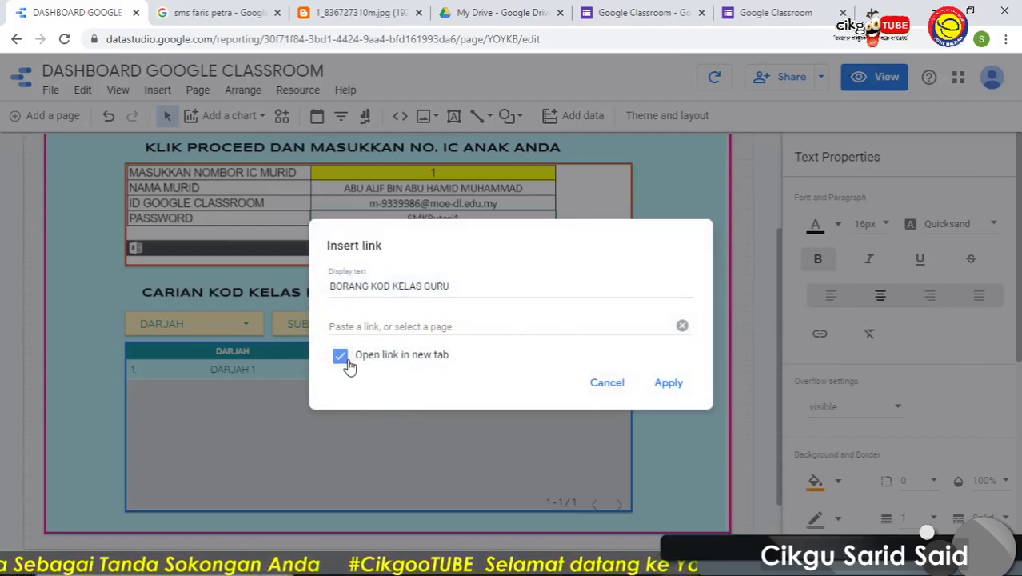
left_click(384, 328)
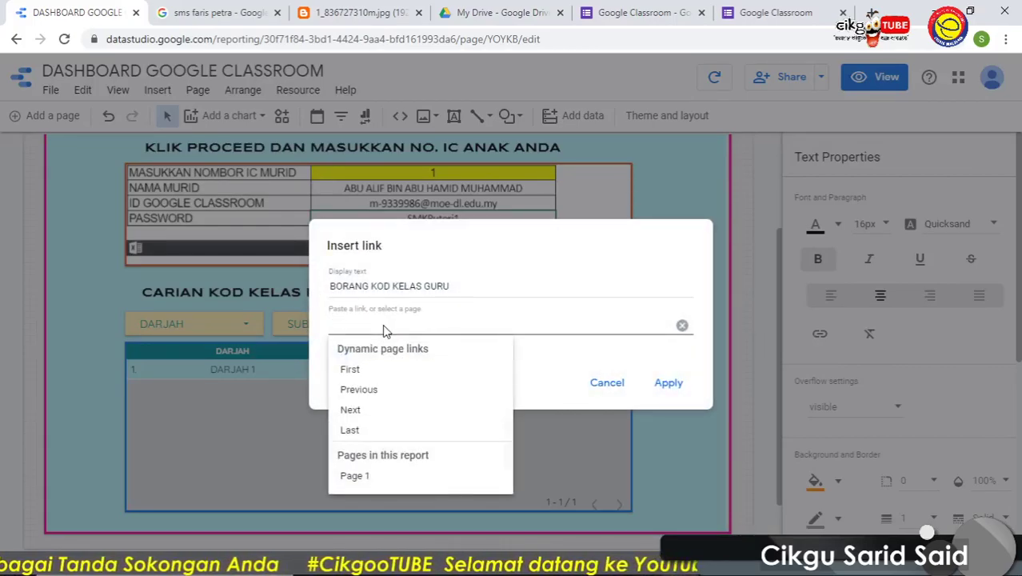
key("ctrl+v")
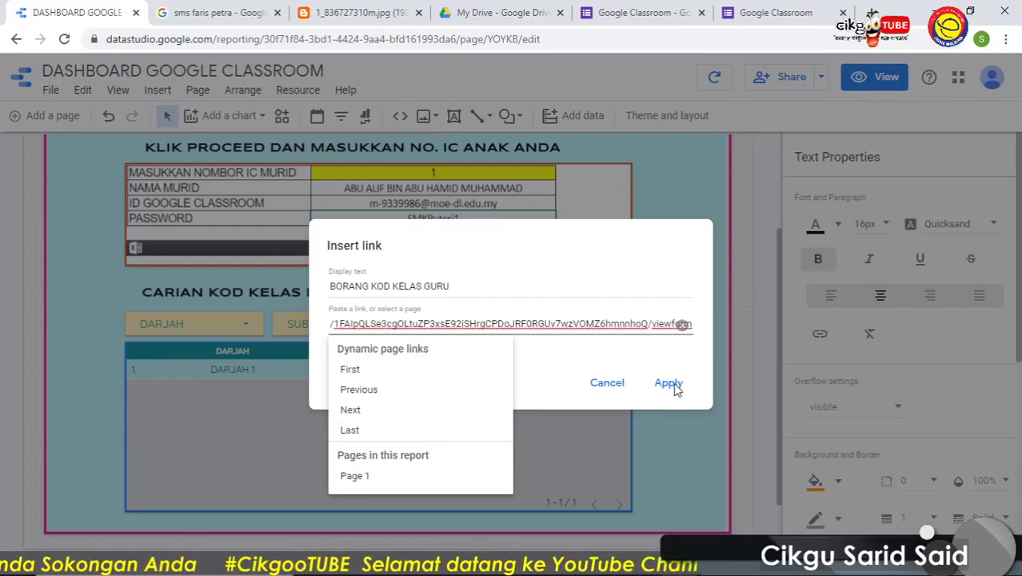
left_click(670, 385)
left_click(670, 385)
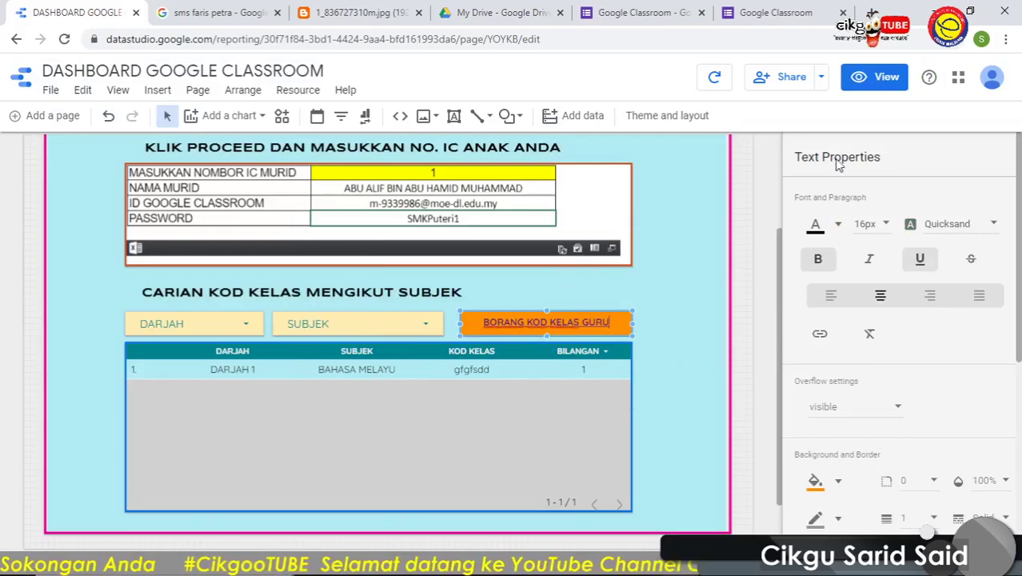
Switch the report to view mode and scroll through it
left_click(868, 94)
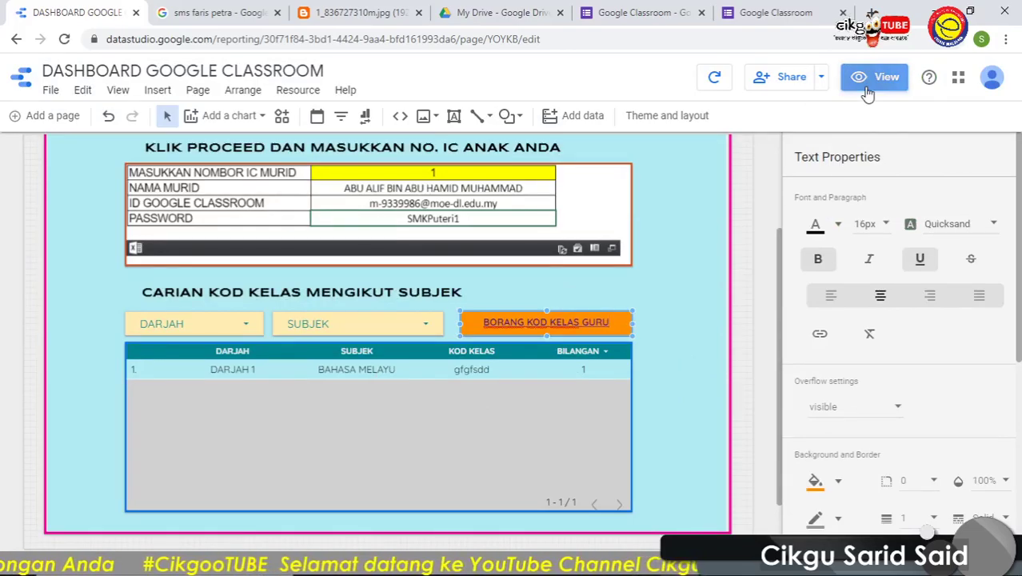
scroll(847, 212, "down", 2)
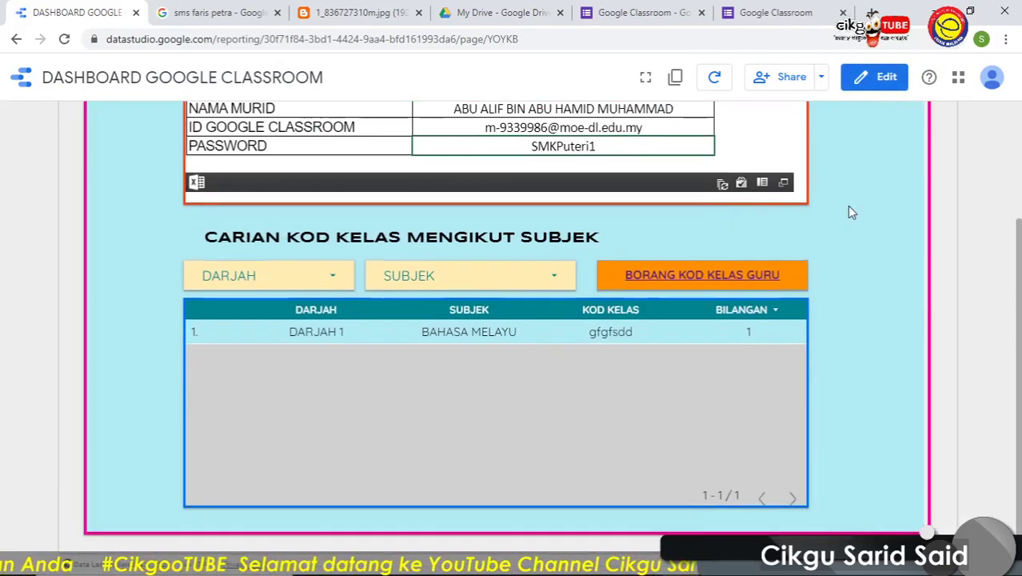
scroll(491, 173, "up", 4)
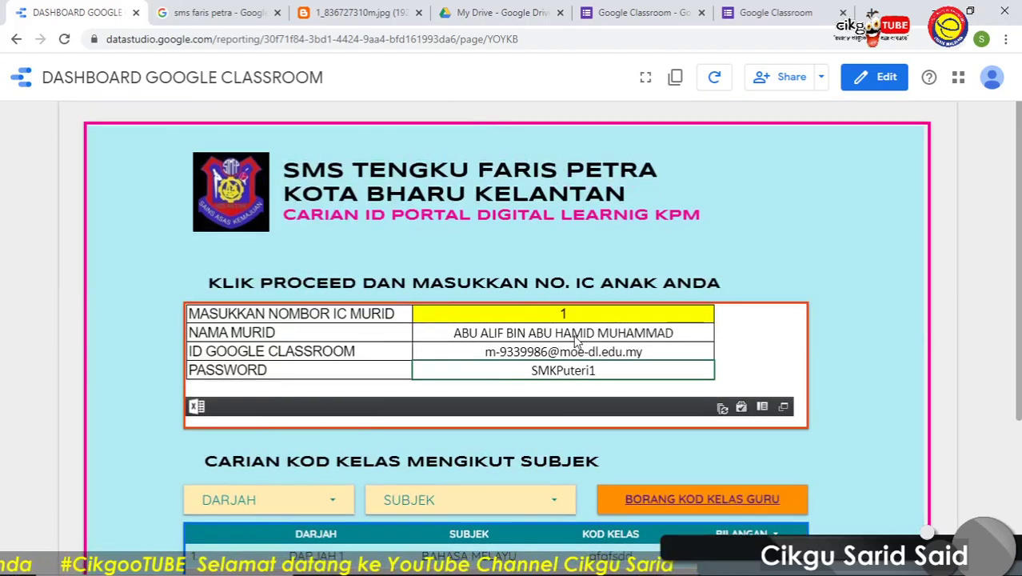
Reload the report and scroll down to the embedded lookup sheet and class code table
left_click(62, 42)
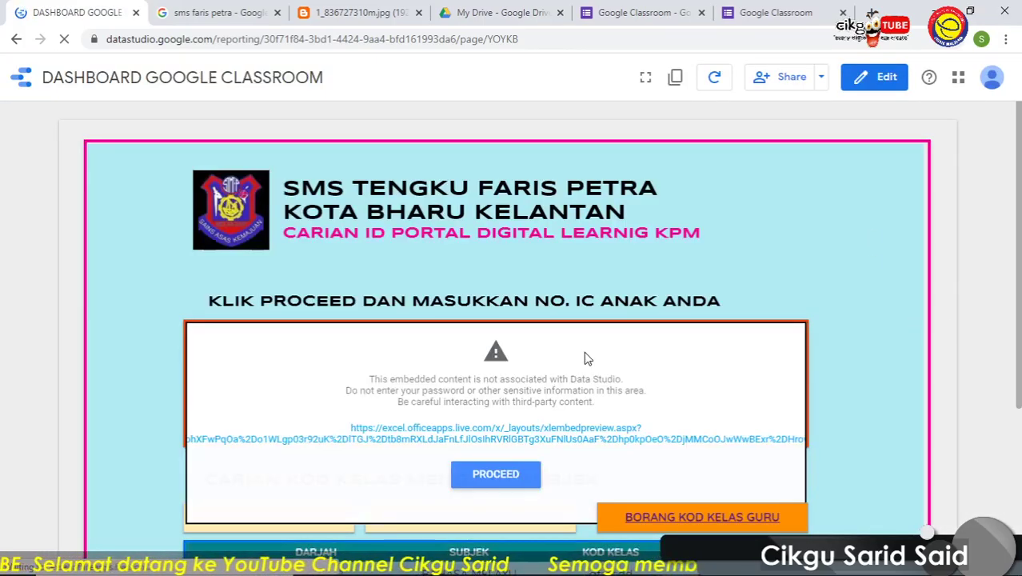
scroll(928, 298, "down", 2)
scroll(928, 297, "down", 2)
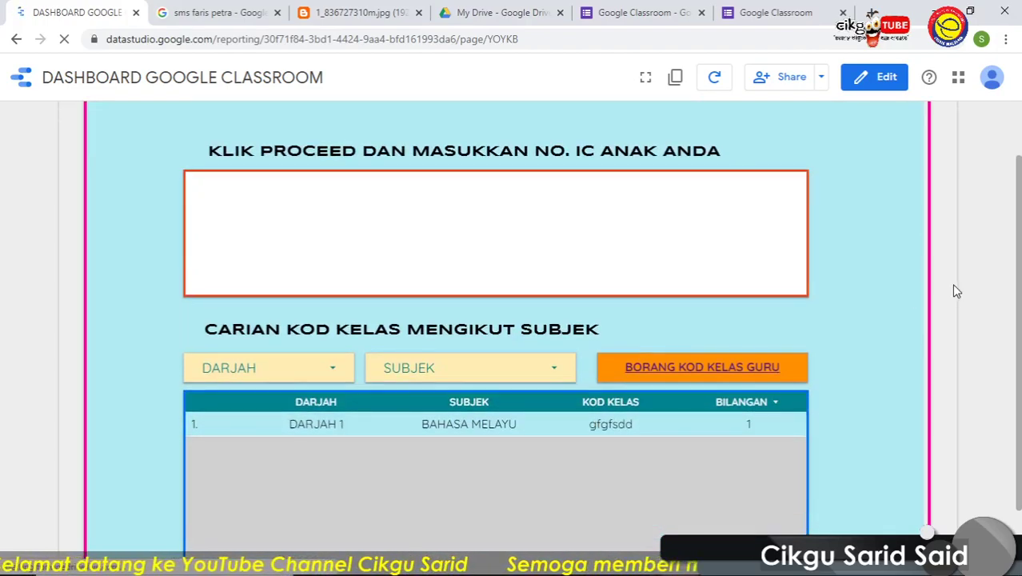
scroll(931, 311, "down", 2)
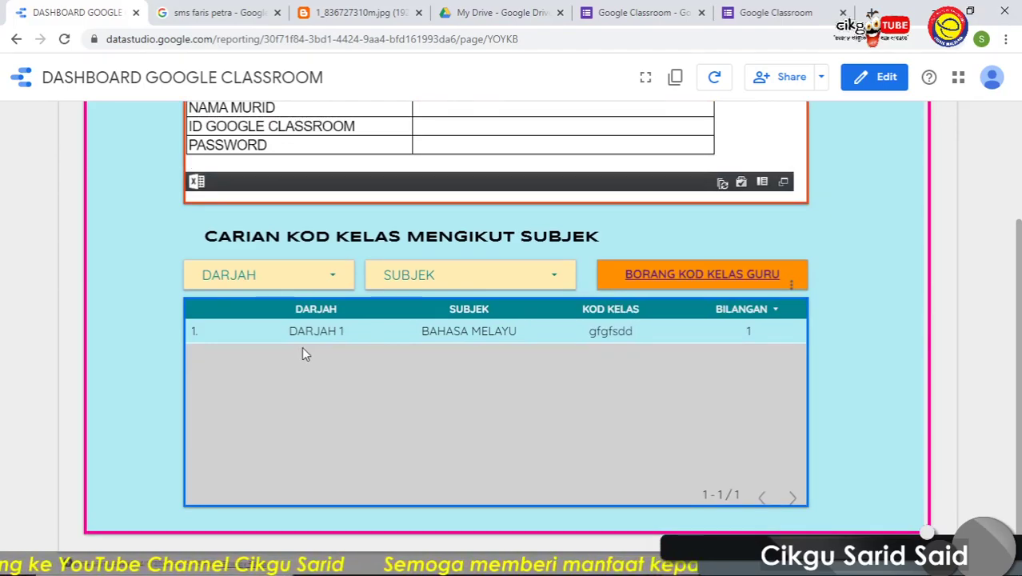
Open the class-code form and choose DARJAH 2 and the SAINS subject
left_click(720, 276)
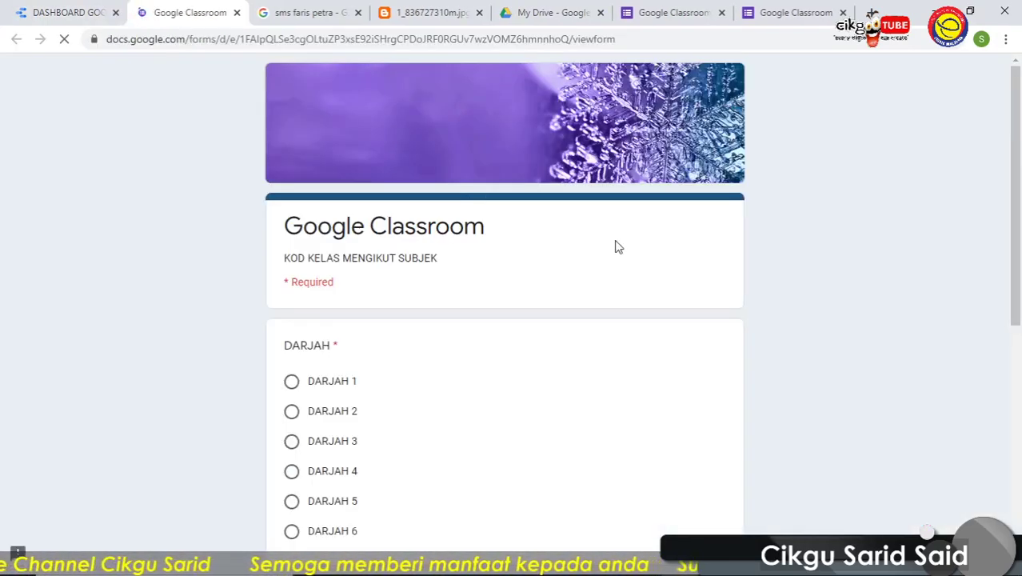
scroll(479, 336, "down", 2)
left_click(292, 261)
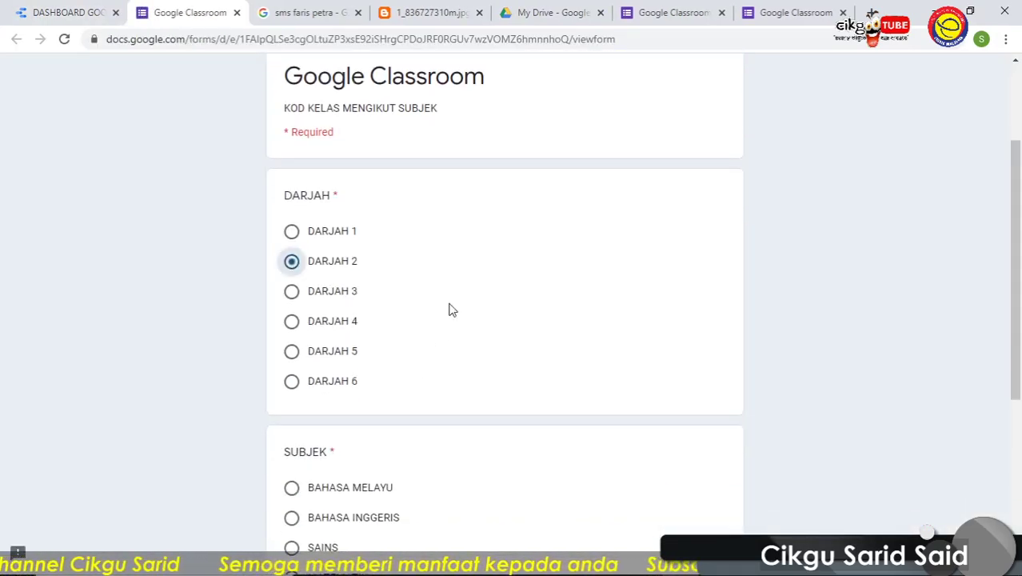
scroll(384, 319, "down", 3)
left_click(292, 322)
scroll(393, 376, "down", 1)
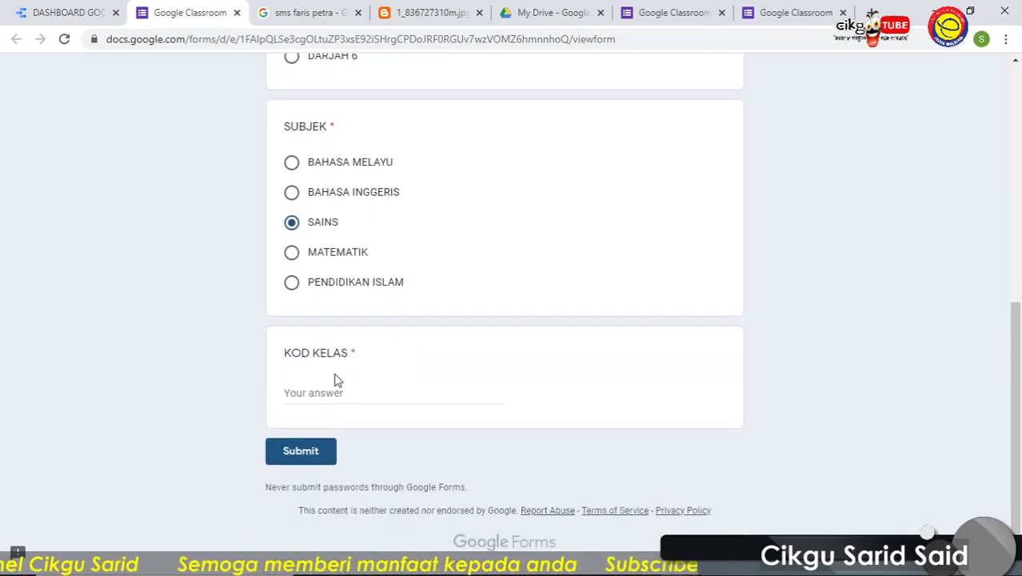
left_click(327, 392)
type("DFSAFDSFD")
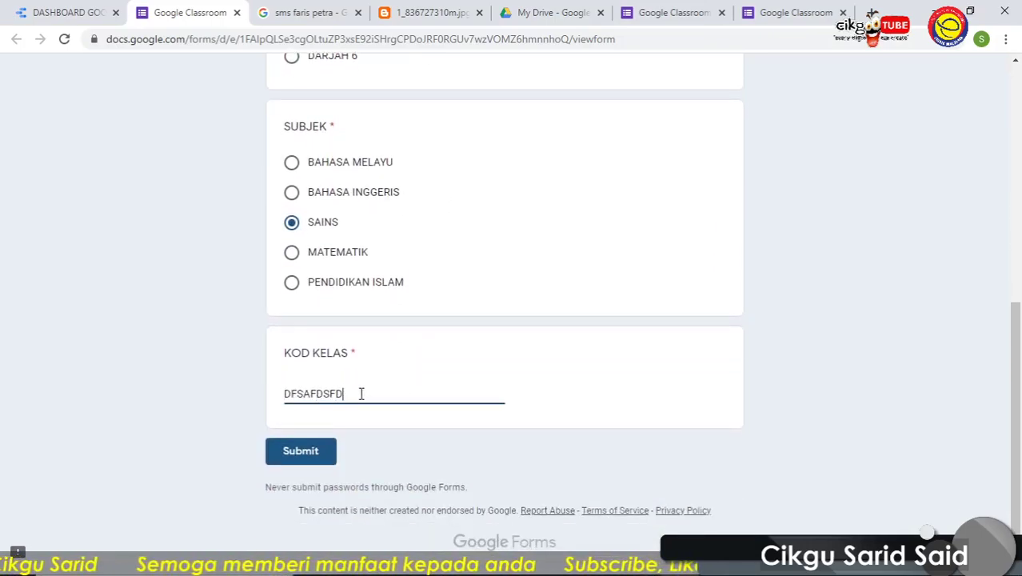
key("BackSpace")
key("BackSpace")
key("BackSpace")
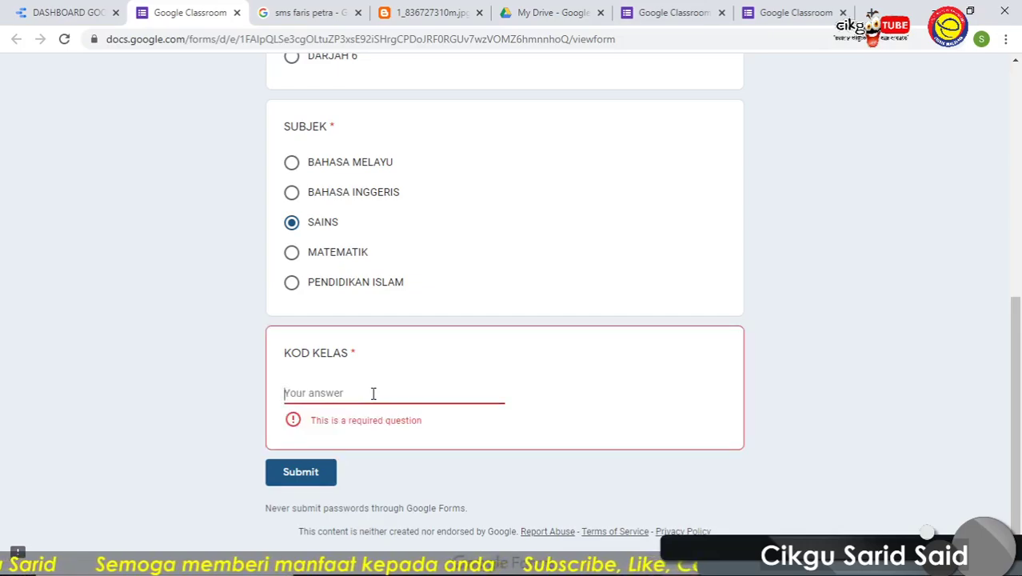
type("dfdsgsgsg")
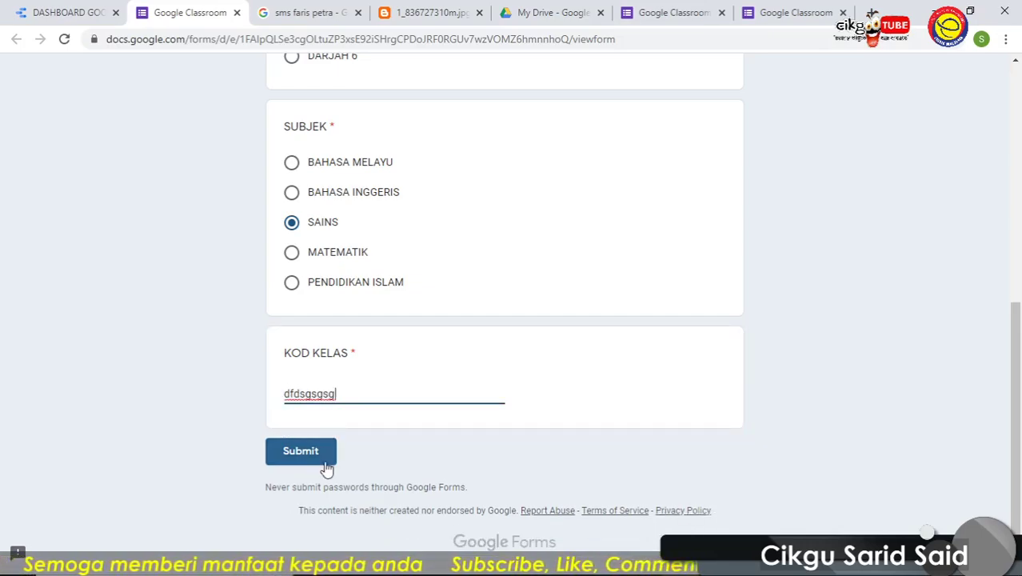
left_click(325, 453)
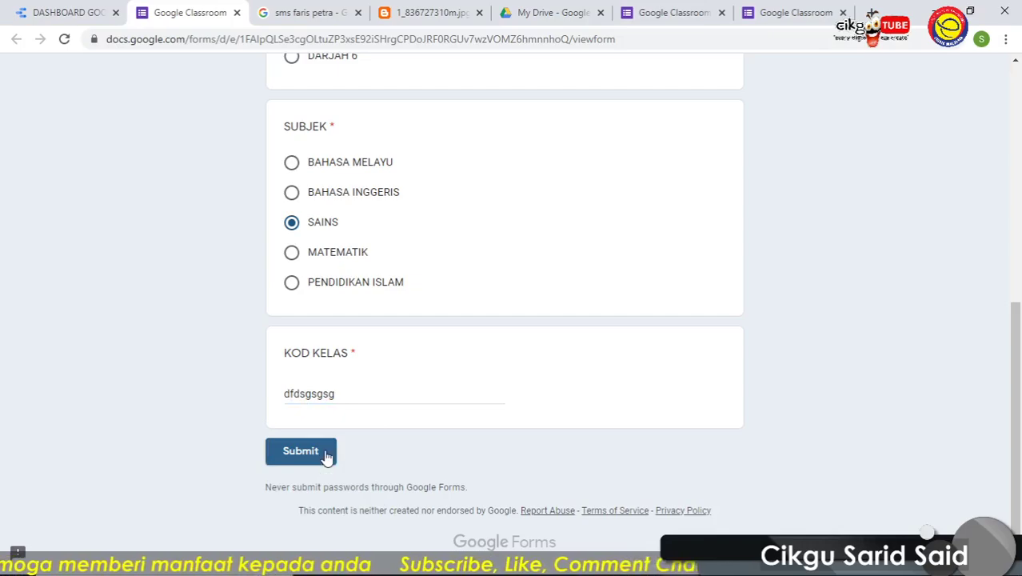
left_click(304, 454)
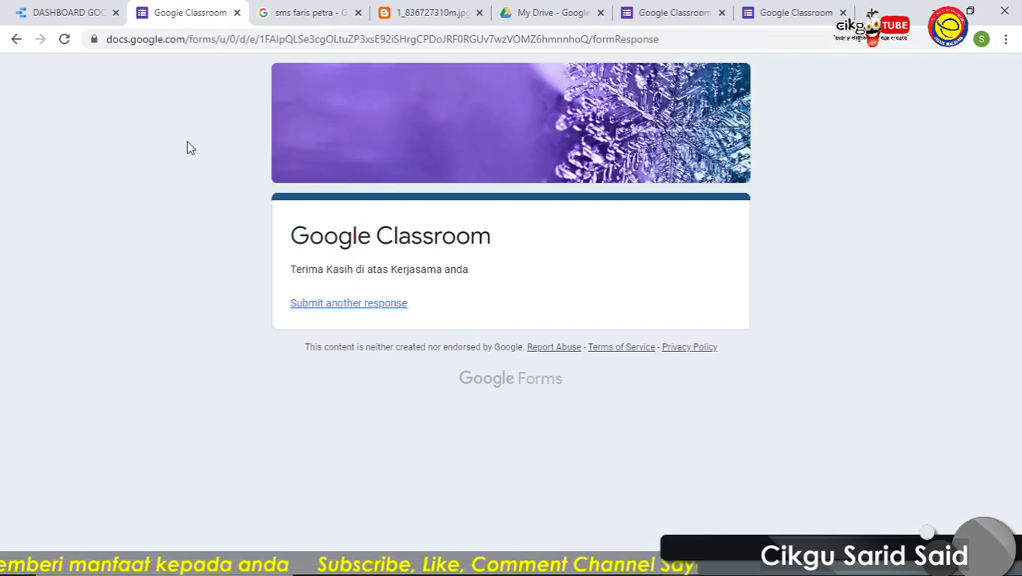
left_click(71, 12)
Refresh the dashboard data and check the new DARJAH 2 SAINS row with code dfdsgsgsg
scroll(812, 269, "up", 3)
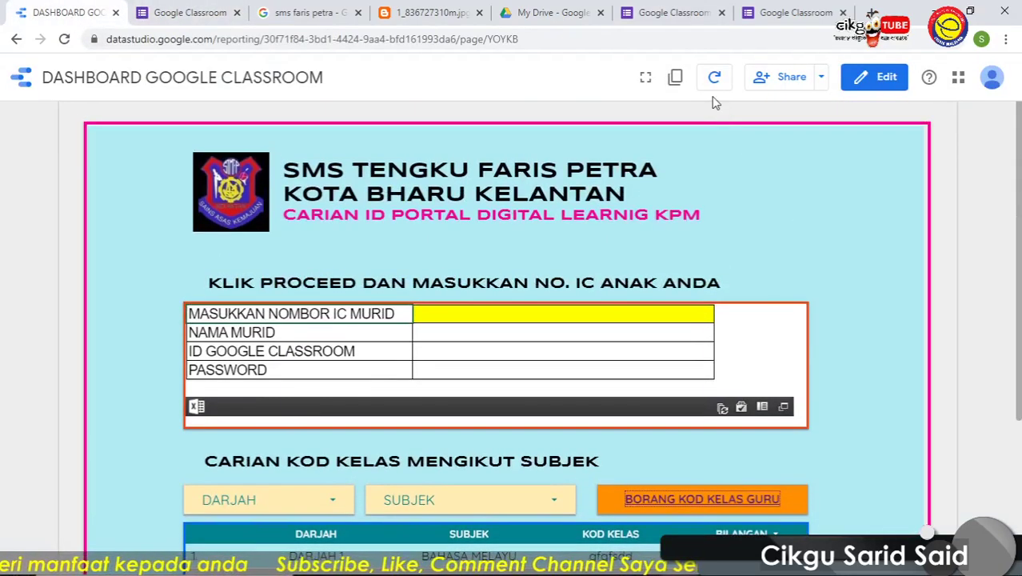
left_click(714, 76)
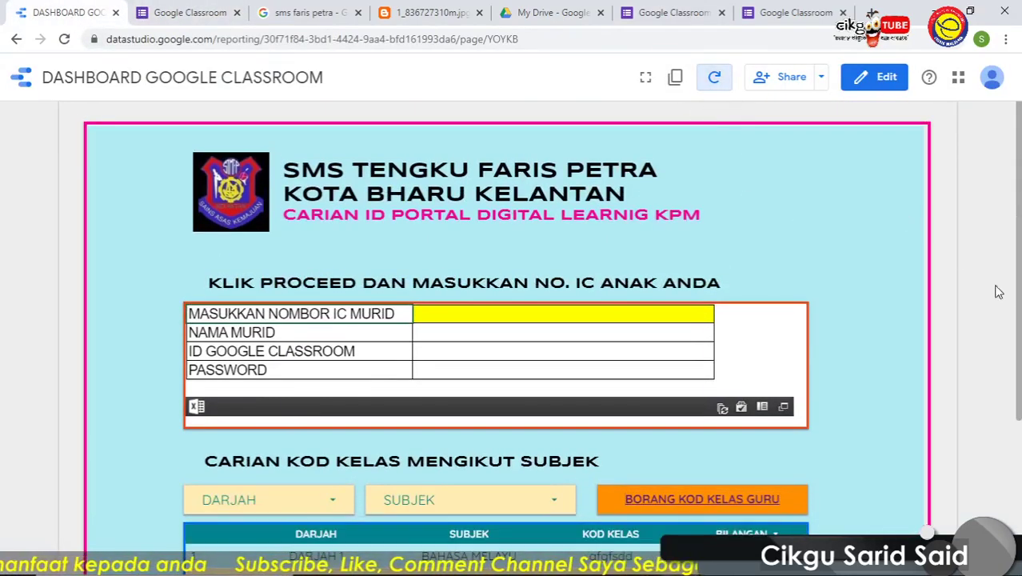
scroll(755, 415, "down", 2)
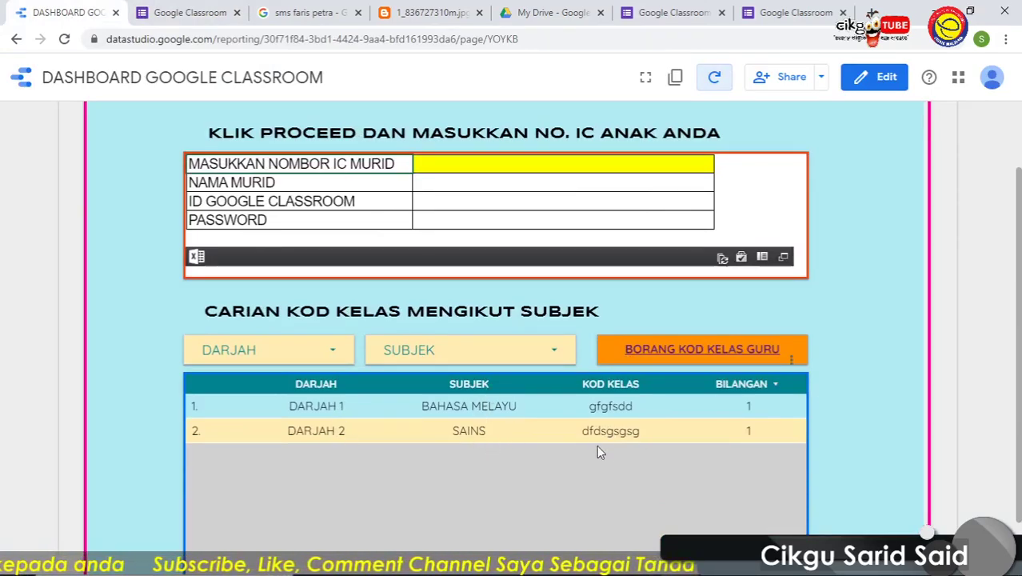
left_click_drag(639, 433, 581, 433)
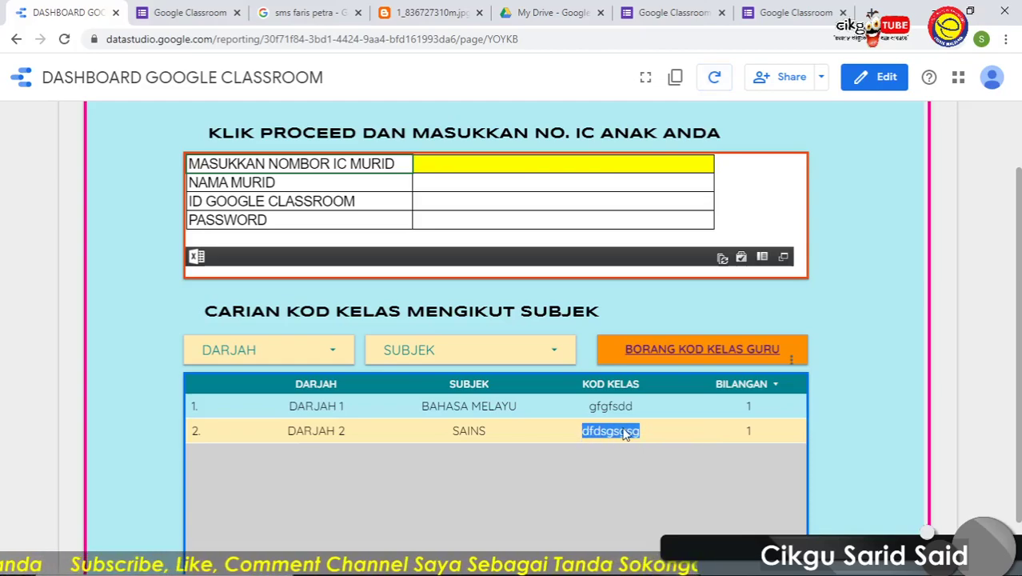
scroll(844, 336, "up", 3)
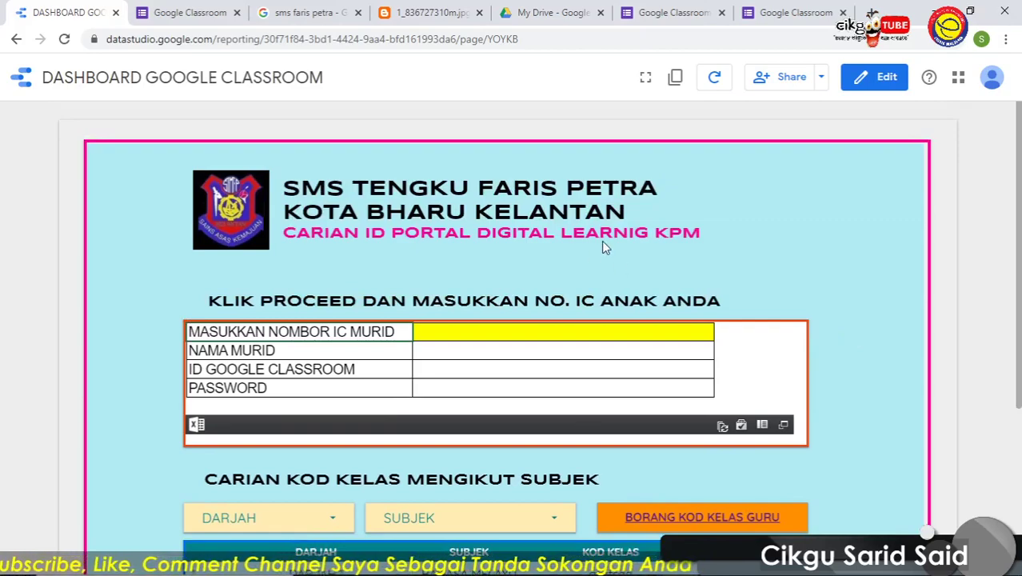
scroll(788, 296, "down", 3)
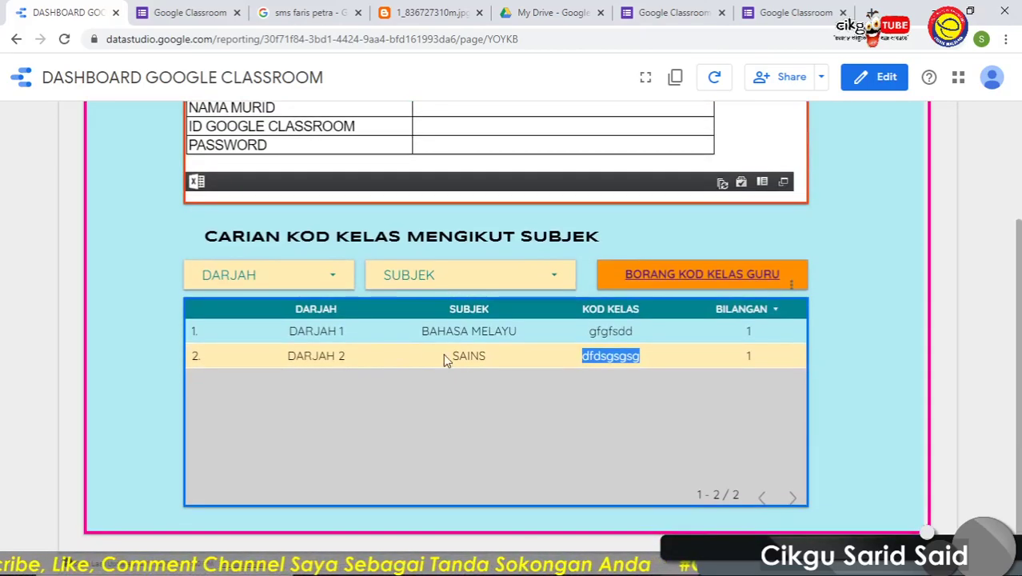
scroll(324, 392, "up", 3)
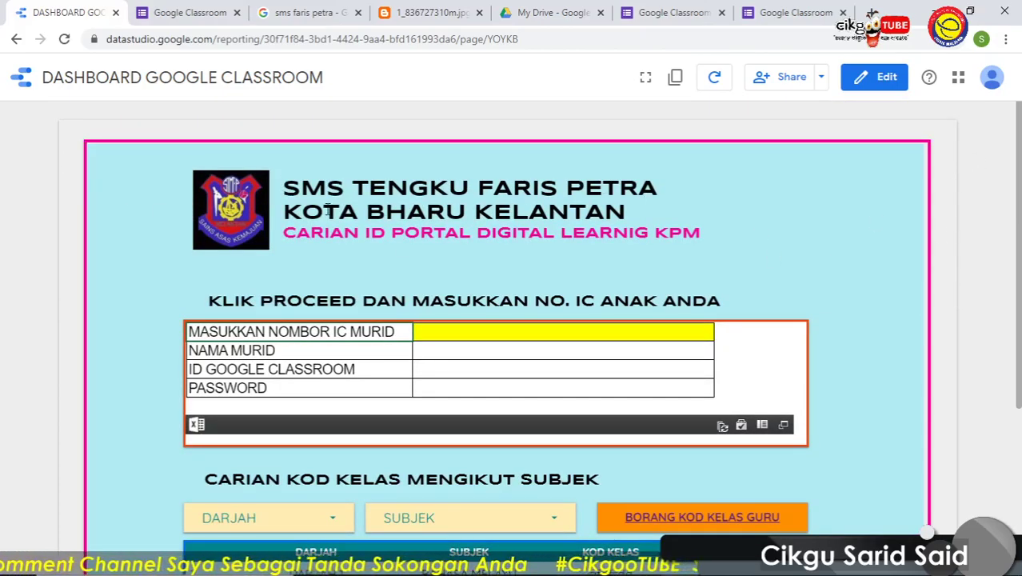
scroll(936, 358, "down", 3)
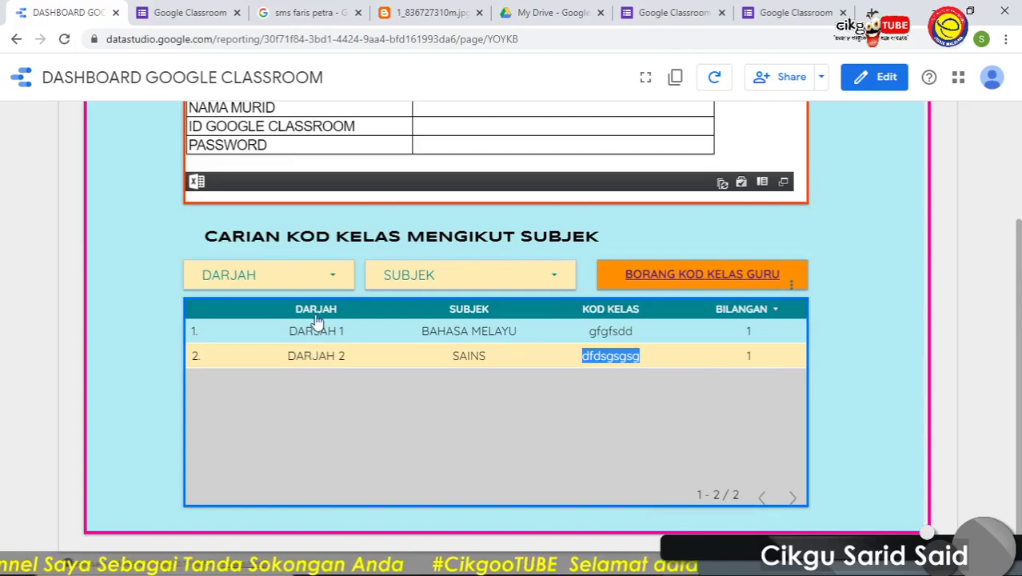
scroll(616, 465, "up", 3)
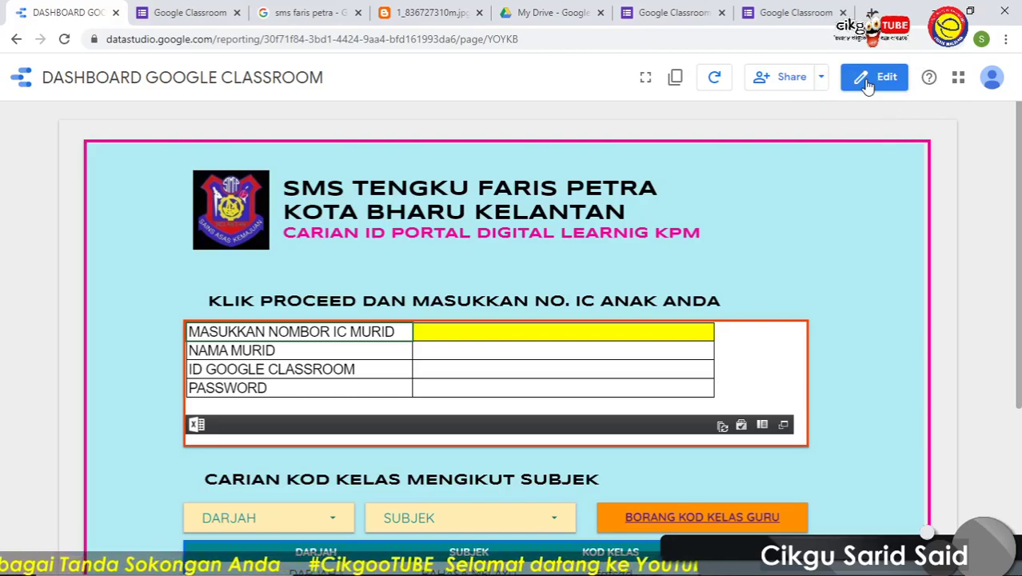
Switch the report into edit mode and add a blank second page
left_click(867, 80)
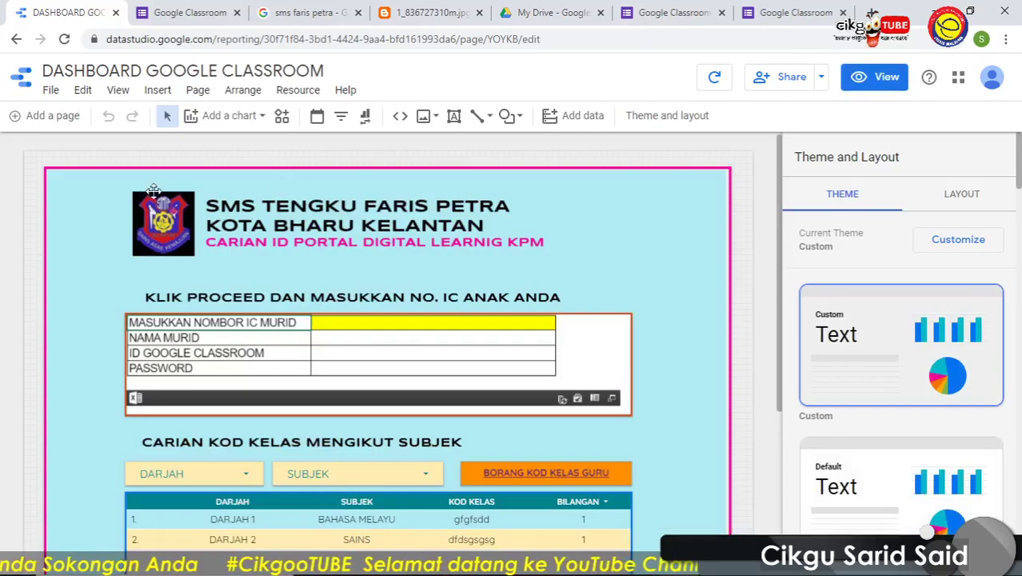
left_click(36, 120)
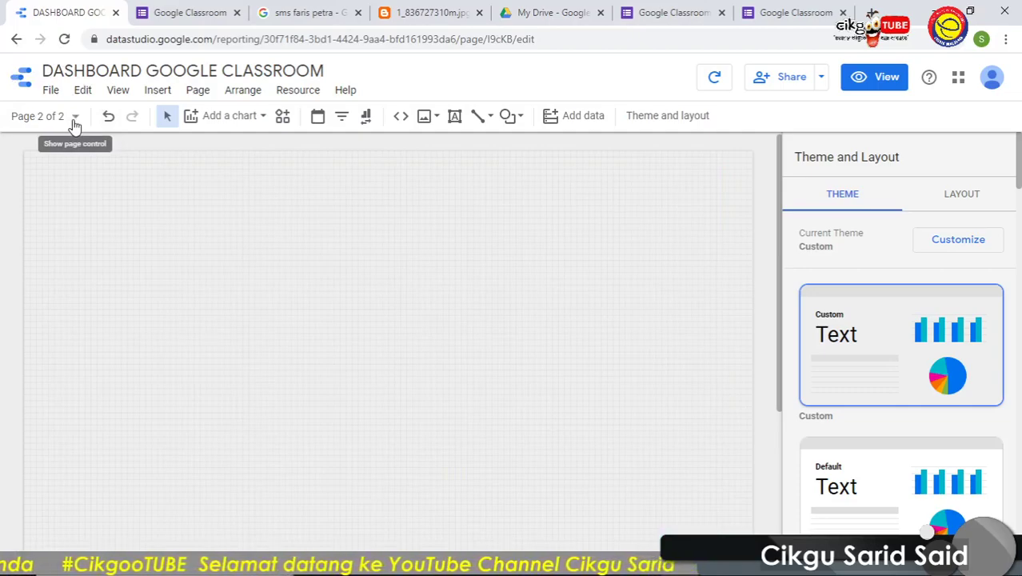
Rename Page 1 to 'Halaman Utama'
left_click(74, 118)
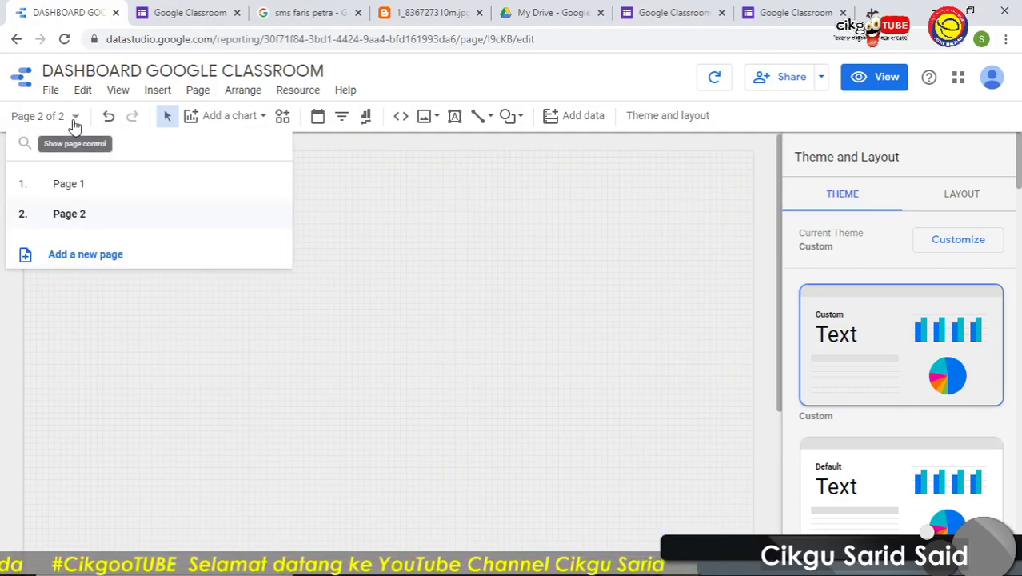
left_click(274, 187)
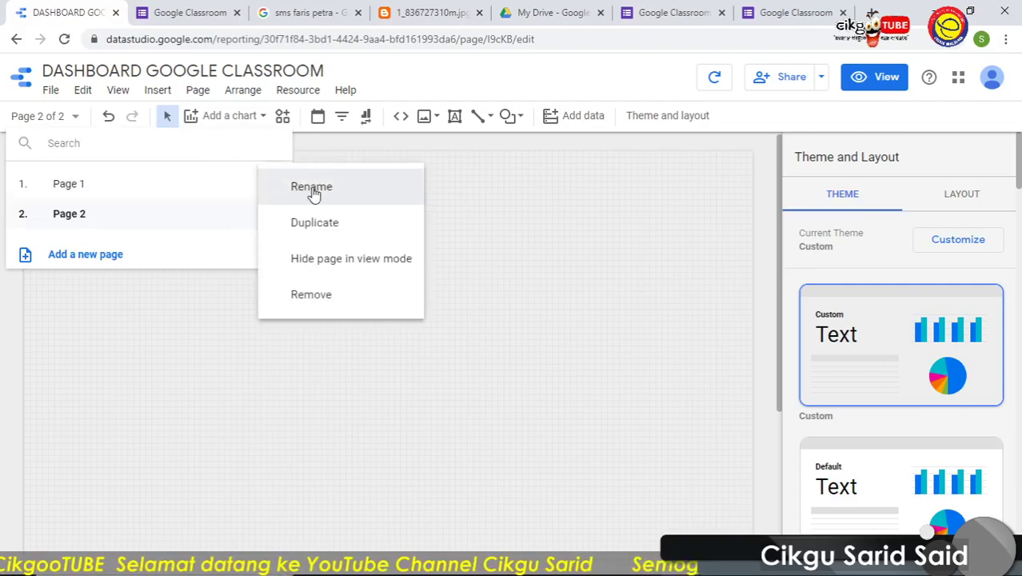
left_click(313, 194)
left_click_drag(115, 191, 24, 196)
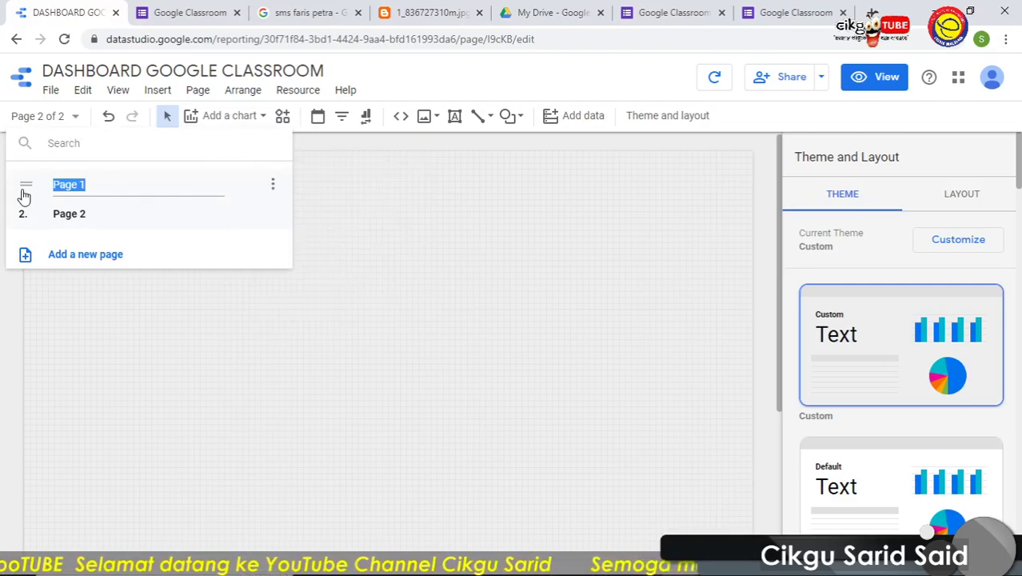
type("Hal")
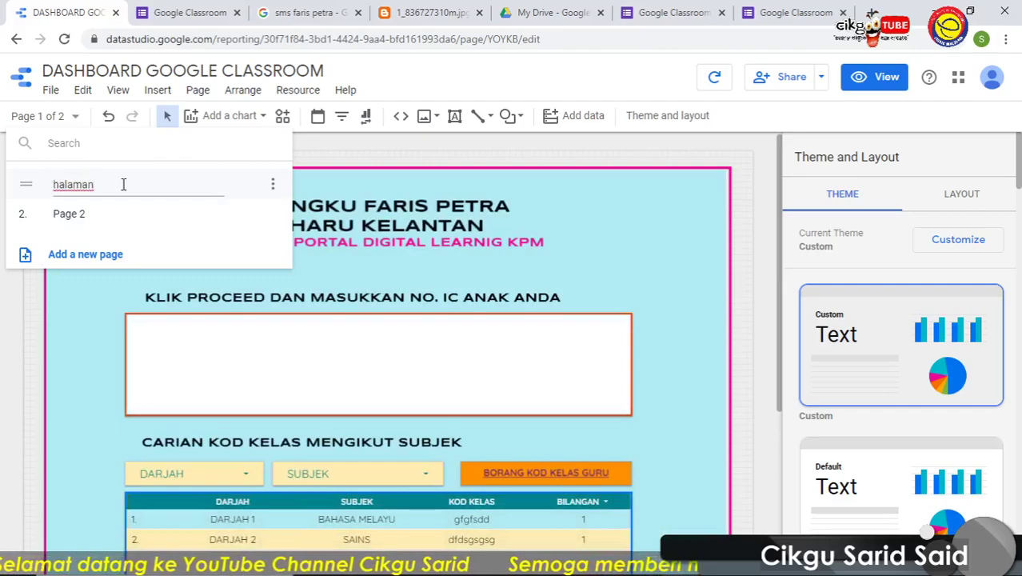
type(" Utama")
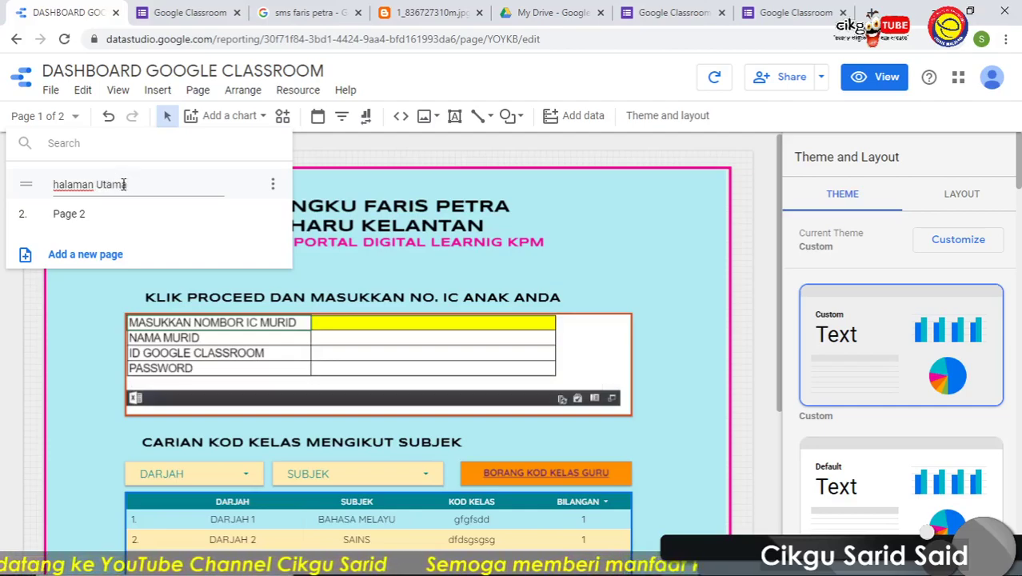
left_click(60, 184)
key("BackSpace")
type("H")
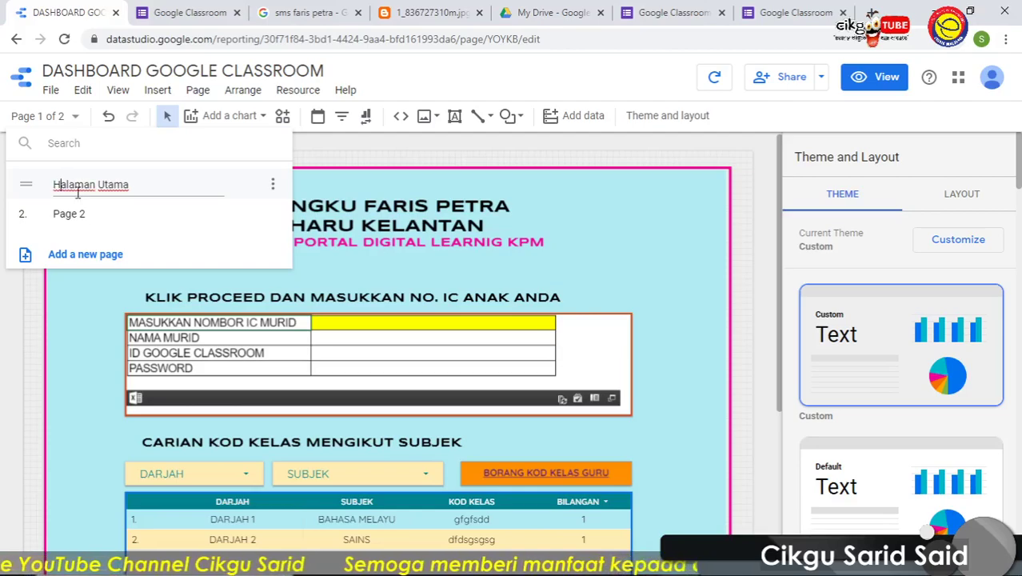
Rename Page 2 to 'Analisis Kelas dan Subjek' and verify the page names
left_click(271, 214)
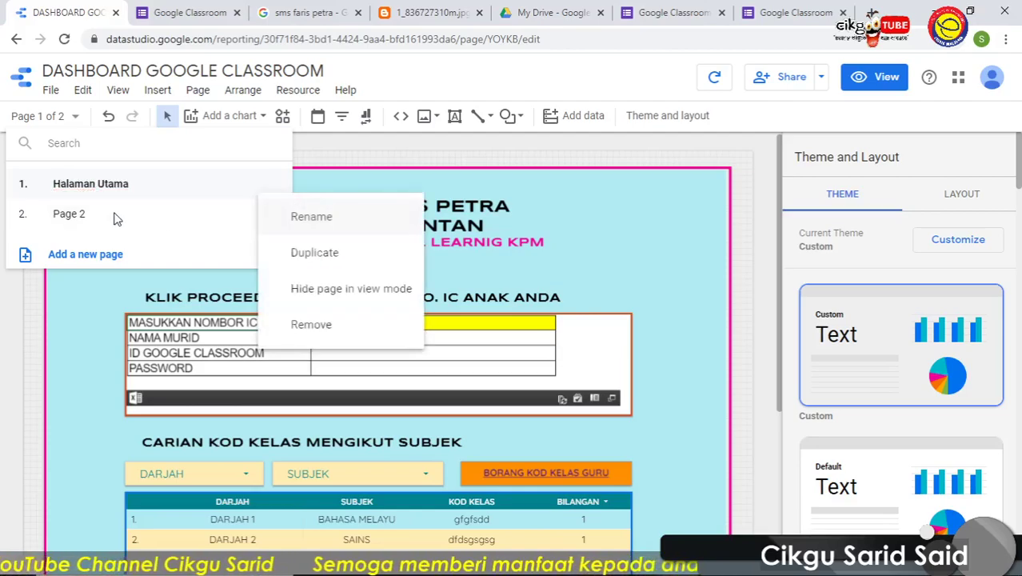
left_click(271, 216)
left_click_drag(108, 214, 44, 217)
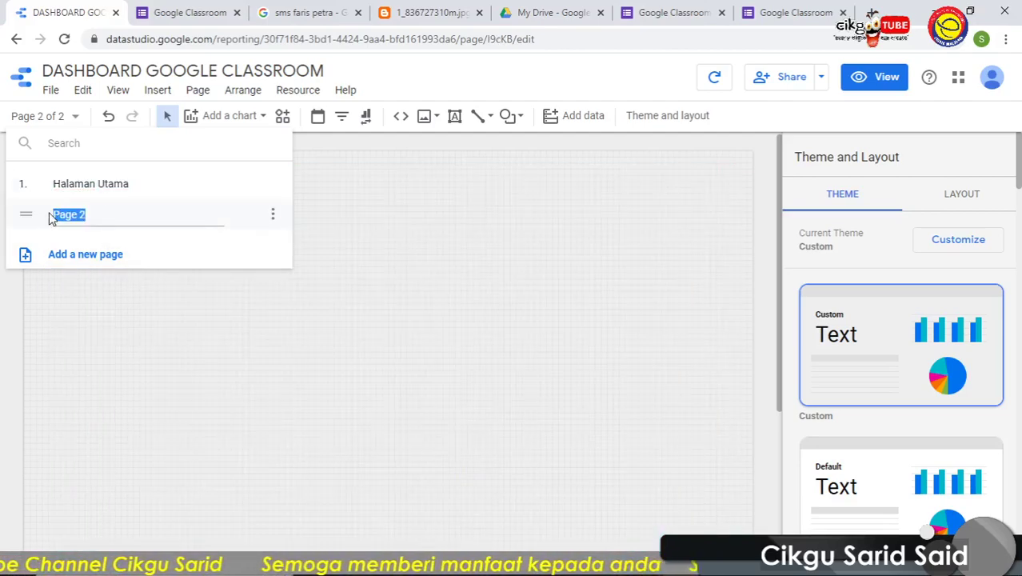
type("Analisis Kelas")
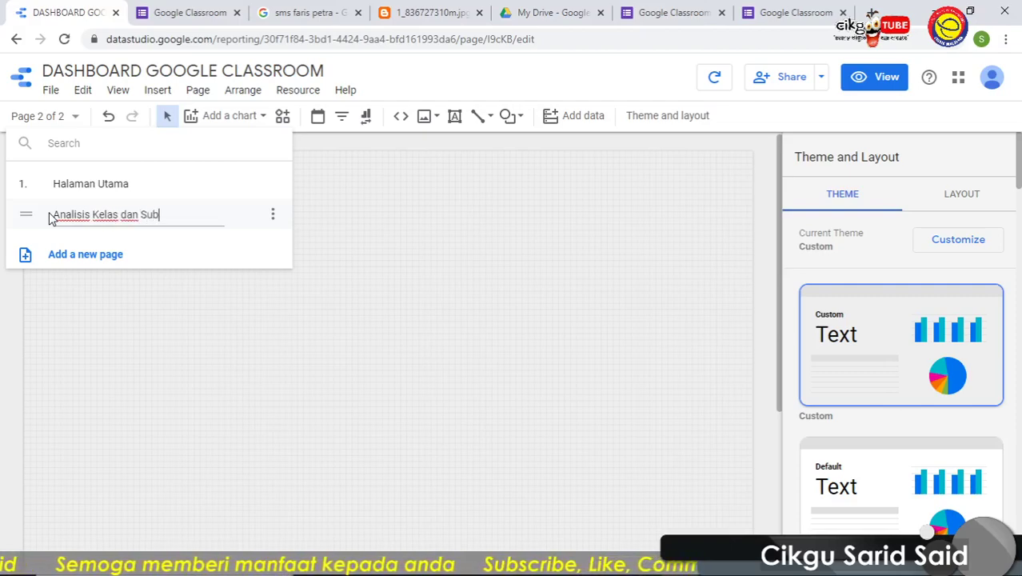
left_click(509, 250)
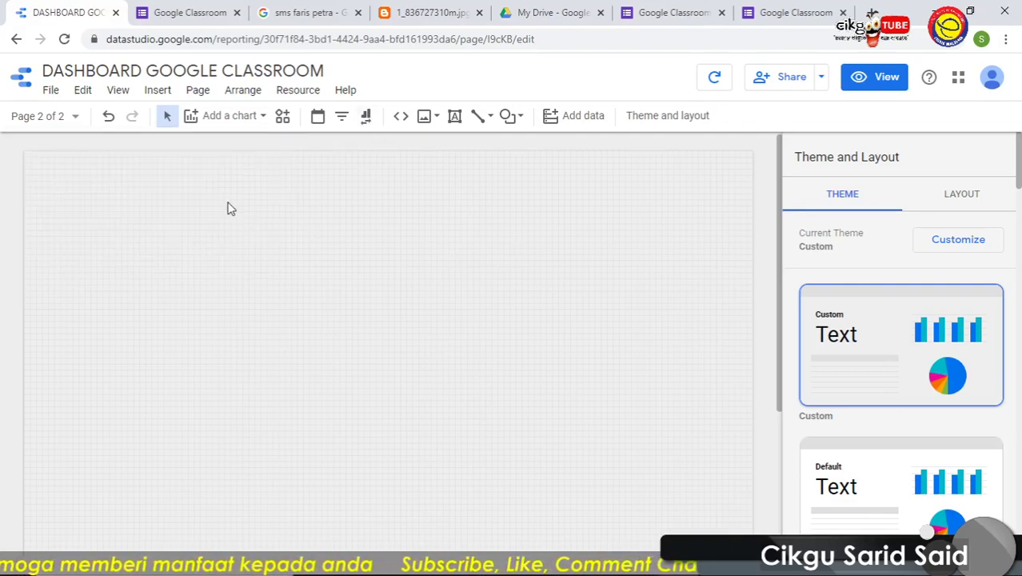
left_click(36, 117)
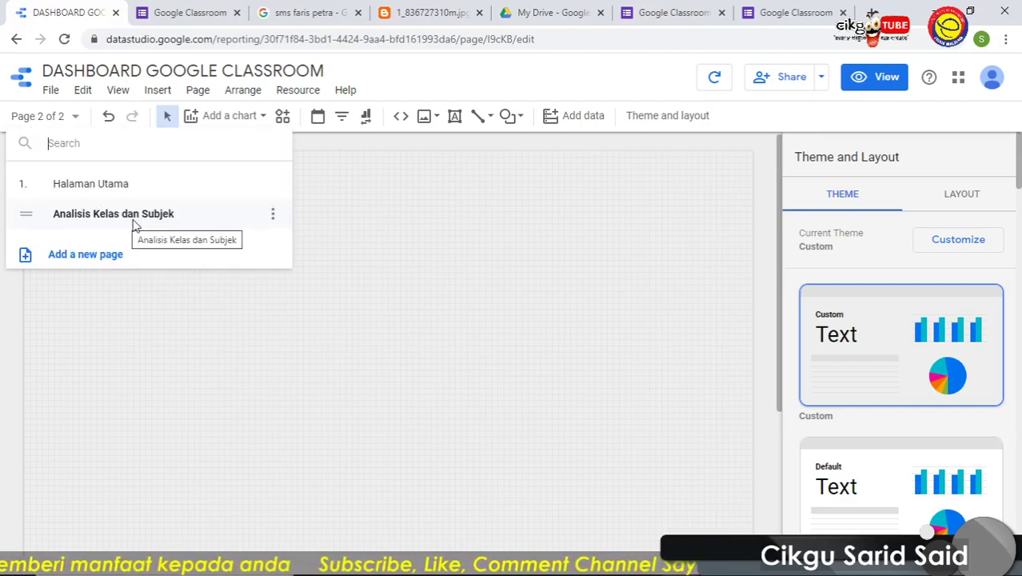
left_click(396, 216)
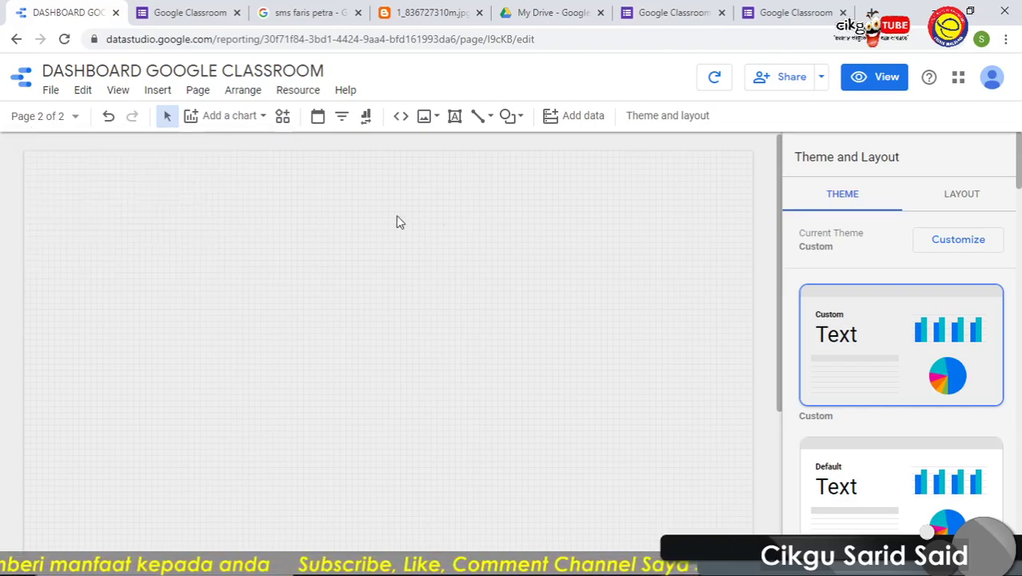
Place a new plain table chart on the current page
left_click(214, 127)
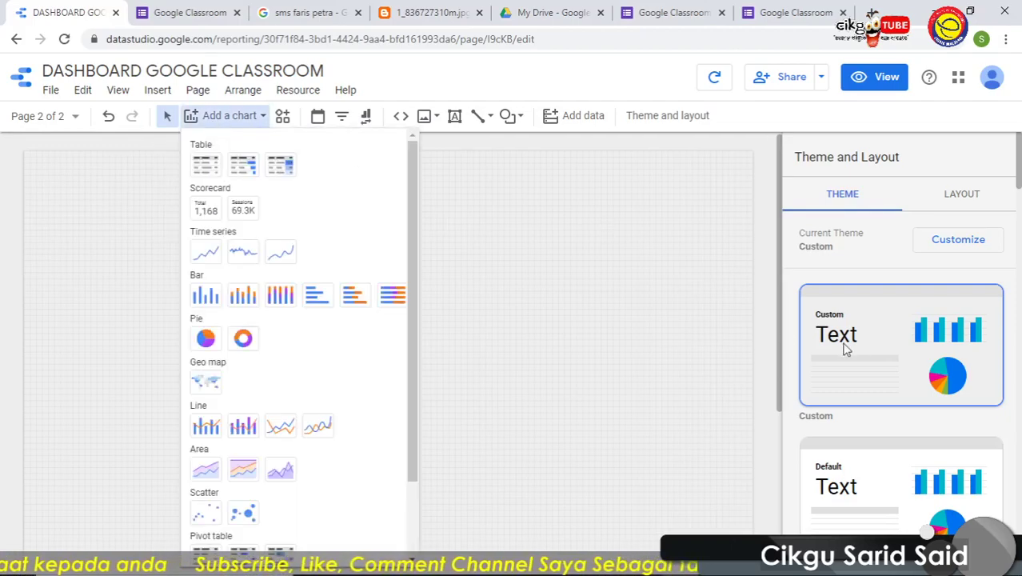
left_click(206, 164)
left_click(138, 241)
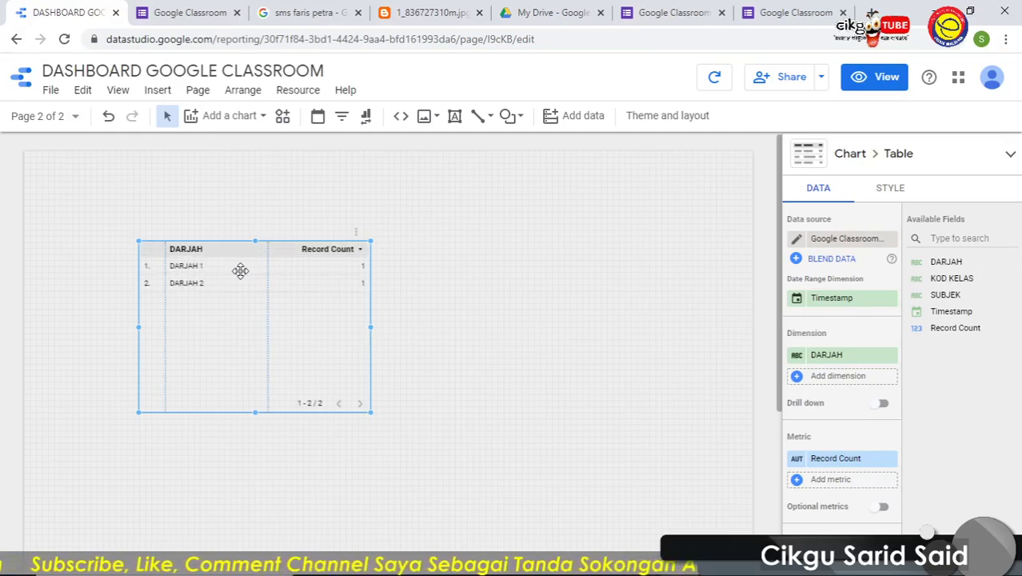
left_click(241, 270)
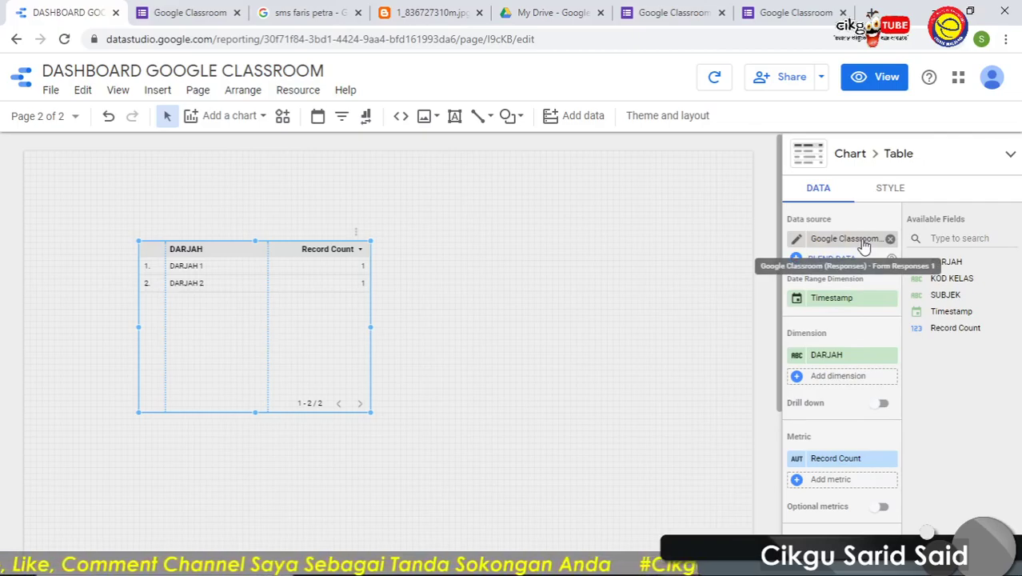
On the Analisis Kelas dan Subjek page, convert the DARJAH record-count table into an enlarged pie chart
left_click(67, 124)
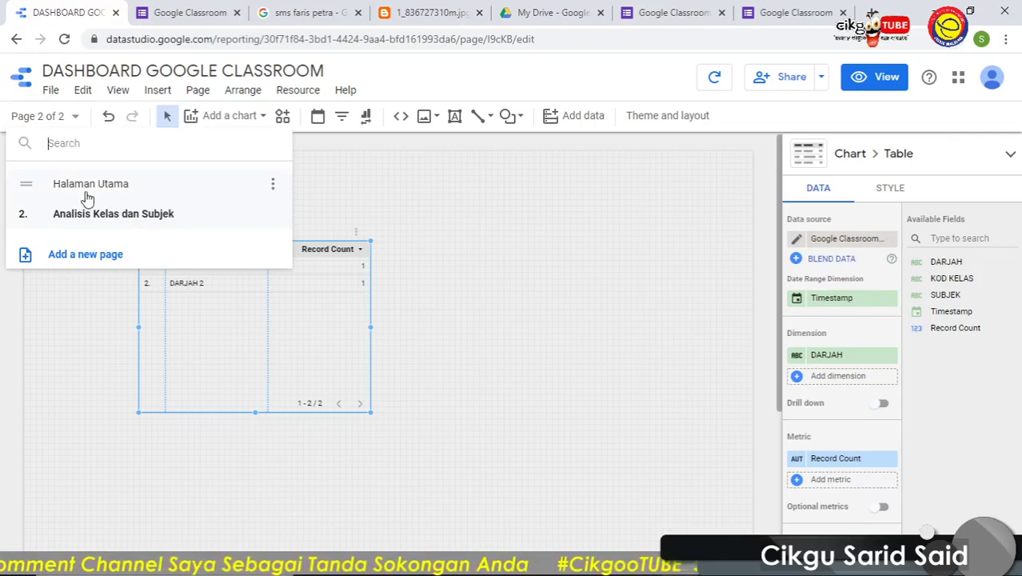
left_click(92, 219)
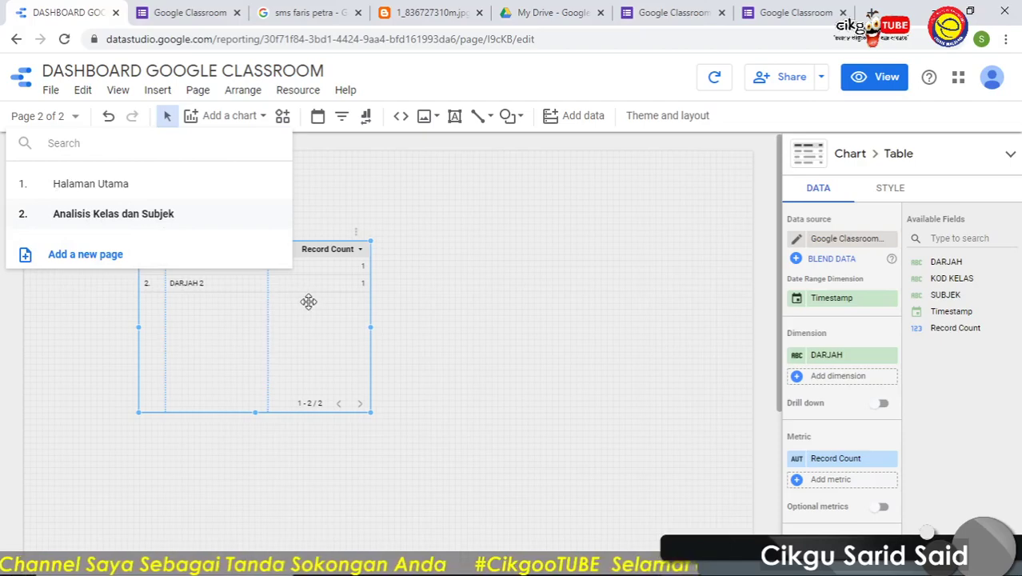
left_click(463, 220)
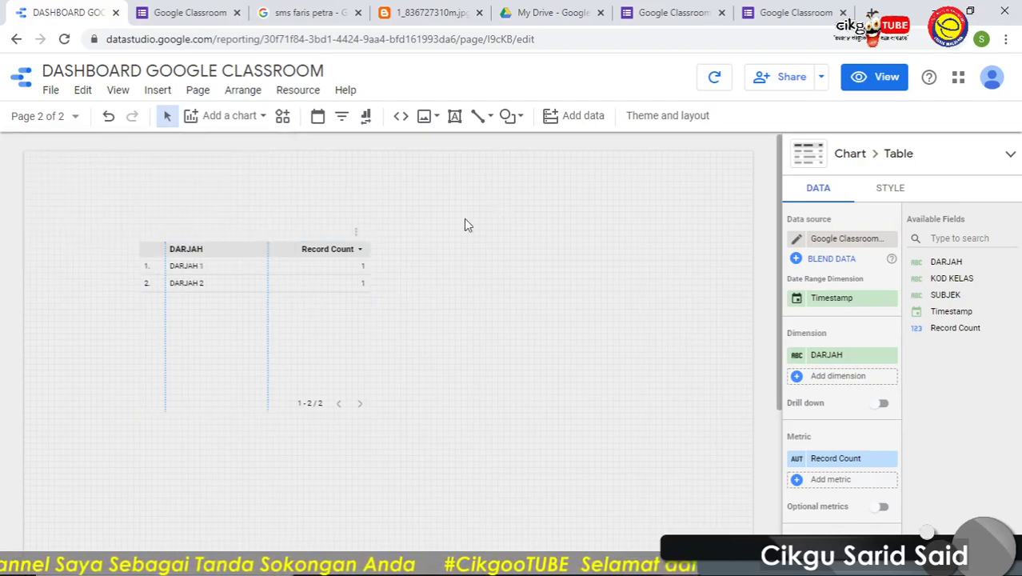
left_click(301, 268)
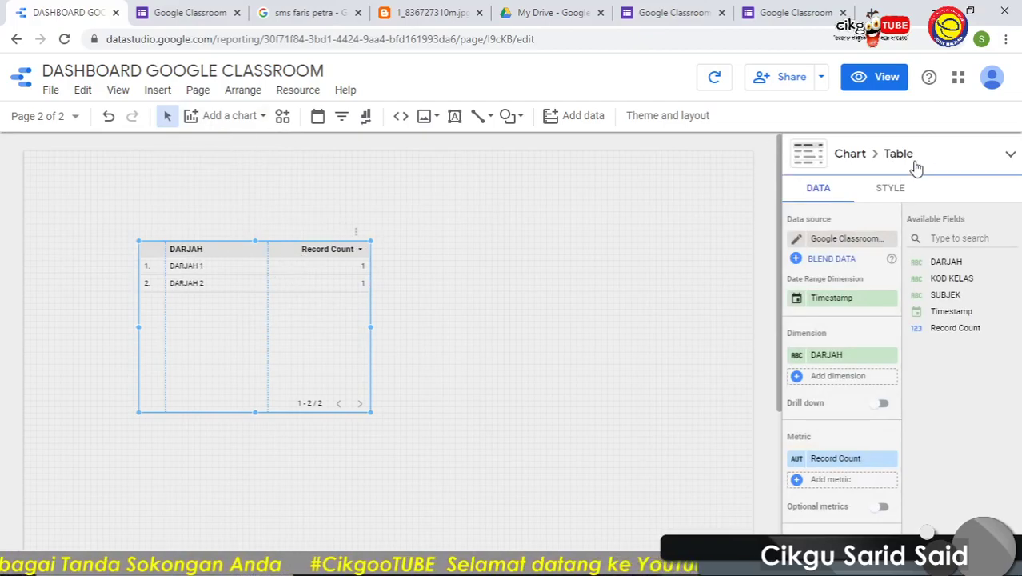
left_click(951, 164)
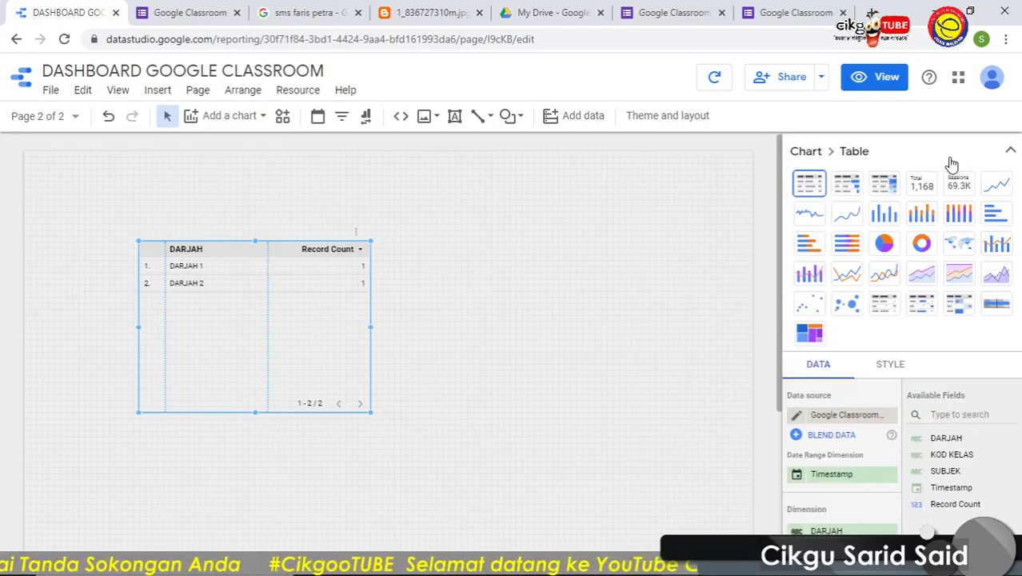
left_click(885, 245)
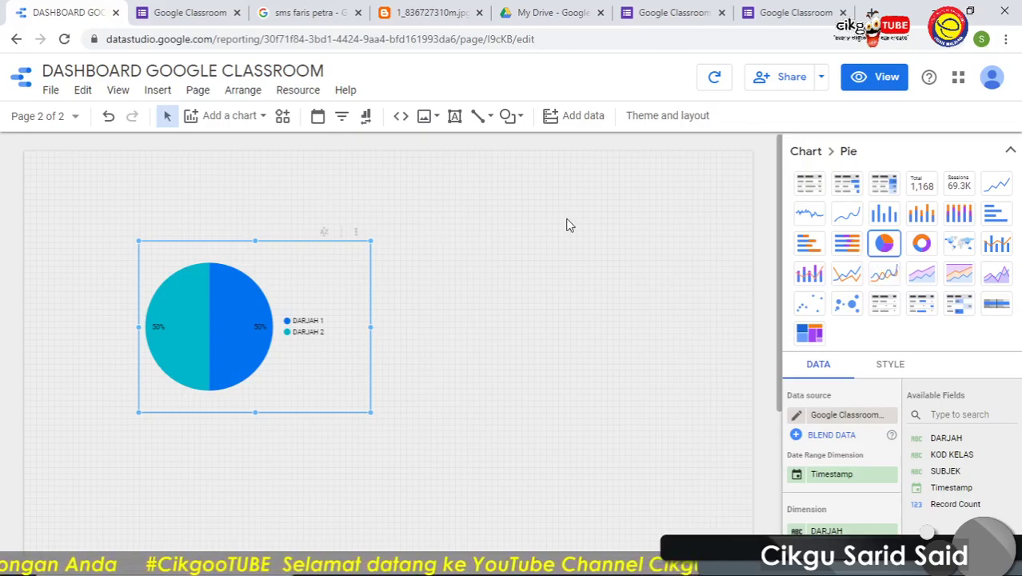
left_click_drag(371, 411, 490, 470)
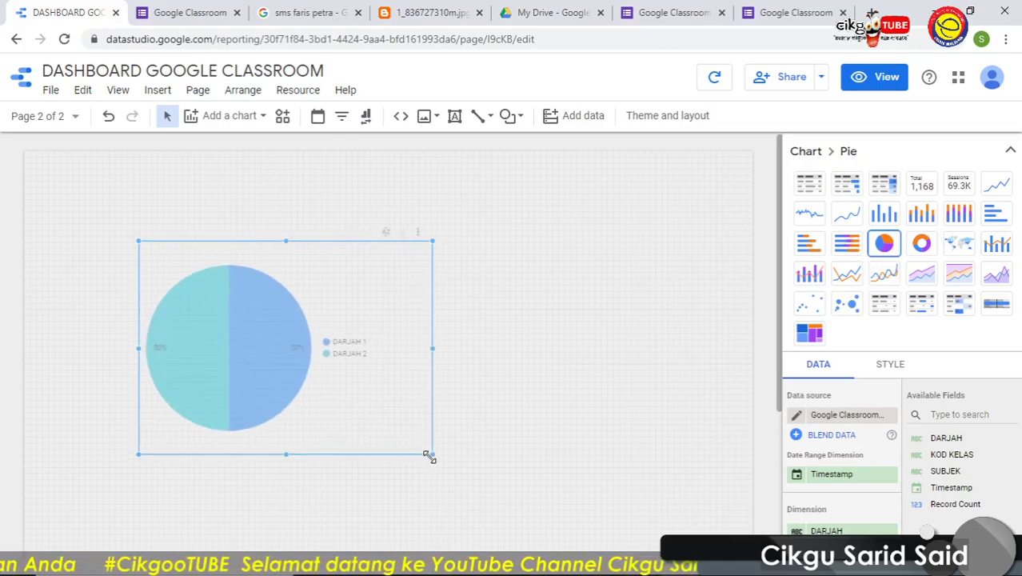
left_click_drag(279, 312, 256, 305)
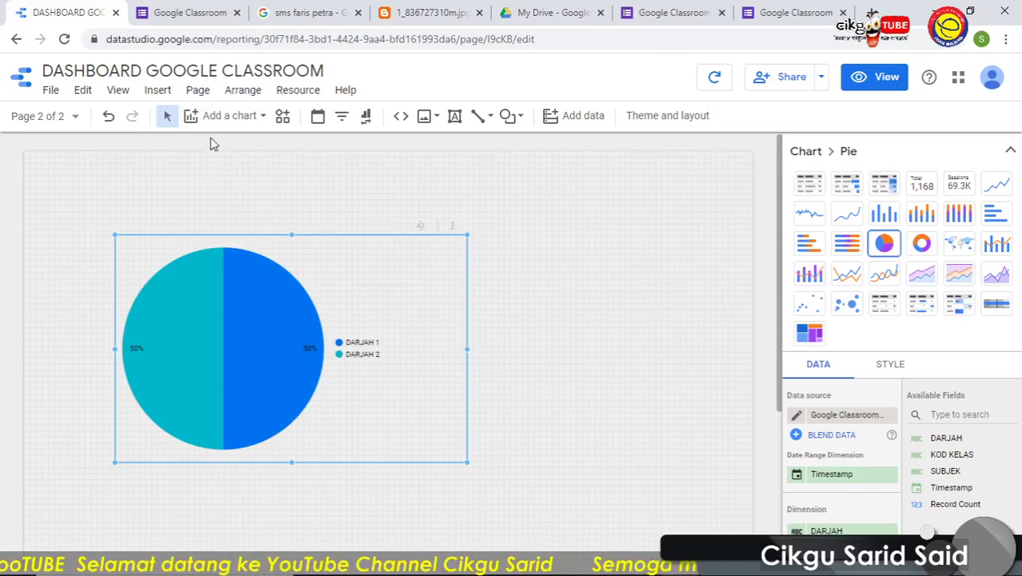
left_click(212, 116)
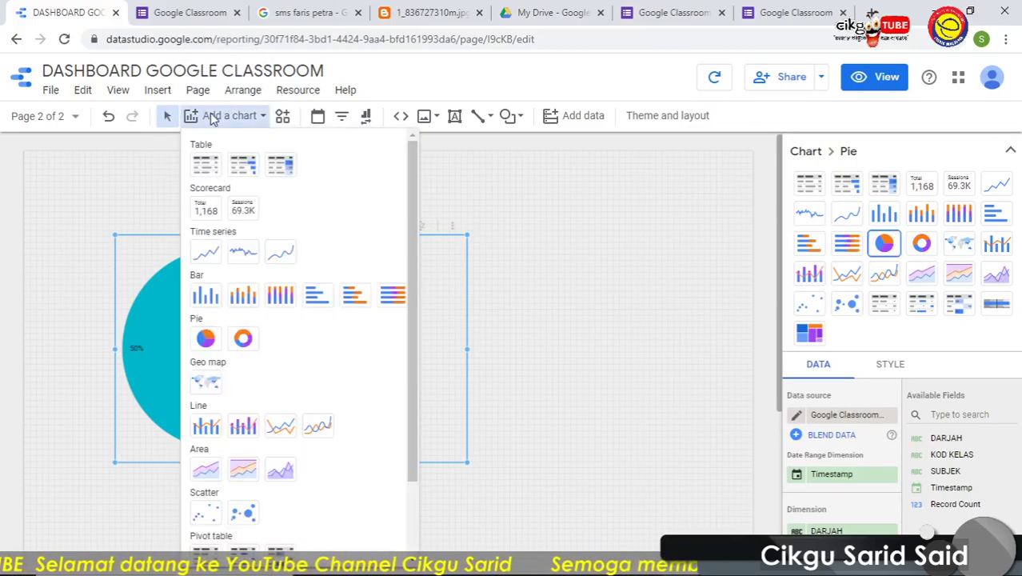
Add a second pie chart to the page below the first one
left_click(205, 338)
scroll(480, 252, "down", 3)
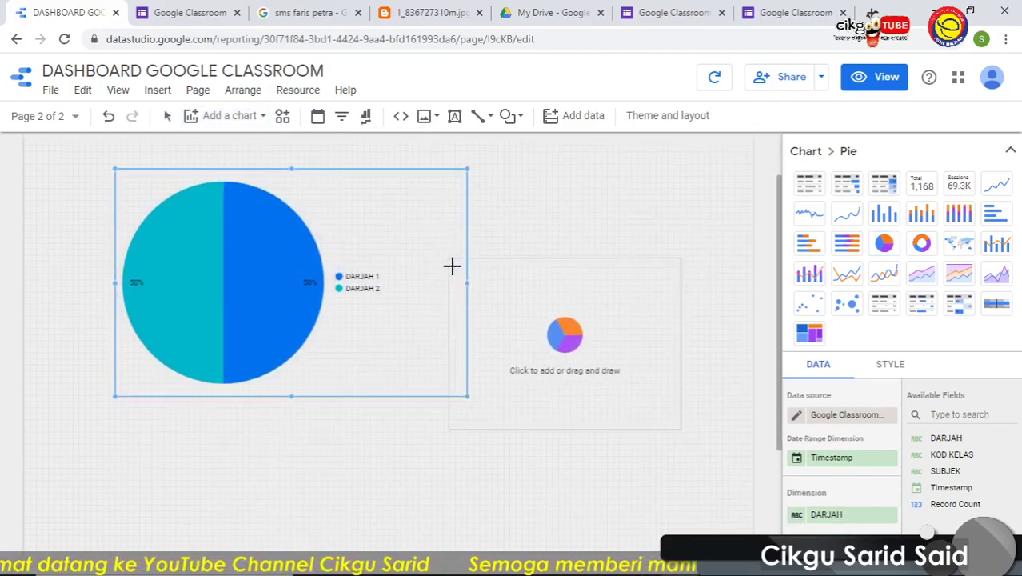
scroll(375, 326, "down", 2)
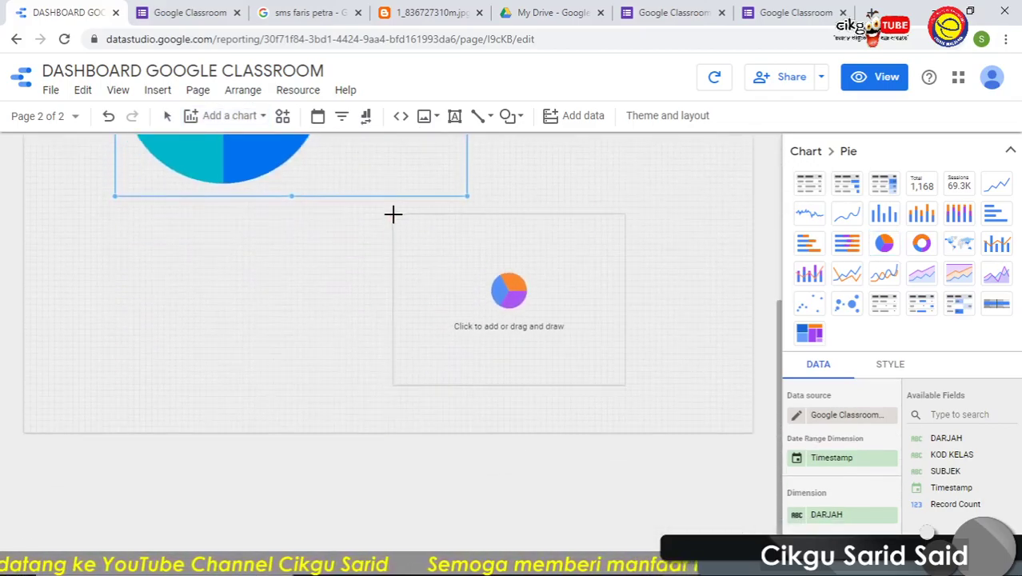
left_click(393, 212)
scroll(489, 286, "up", 2)
scroll(484, 292, "up", 3)
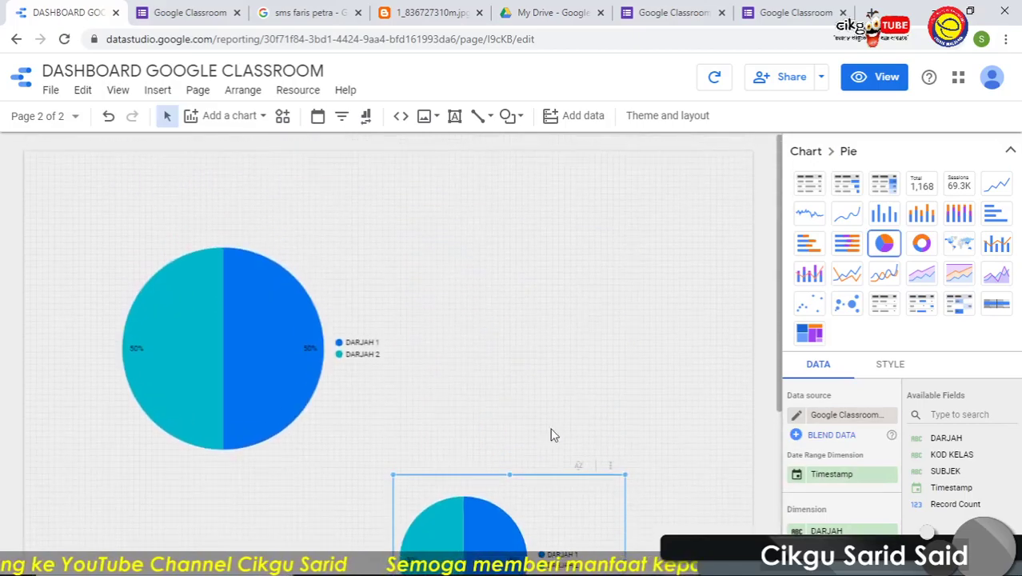
Shrink the first pie, move the new pie to its right, and resize it to match
left_click(280, 302)
left_click_drag(464, 460, 373, 430)
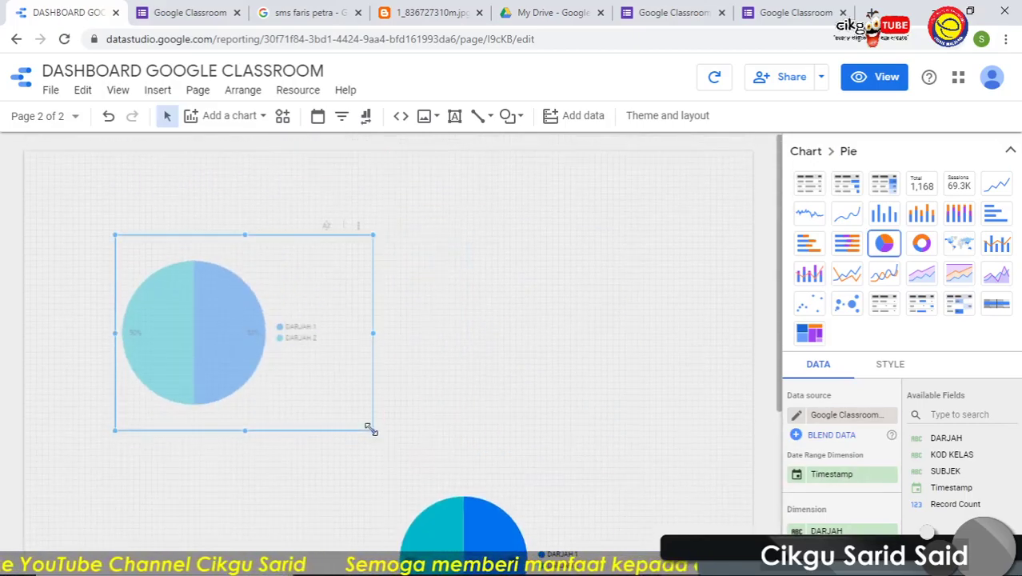
left_click(463, 528)
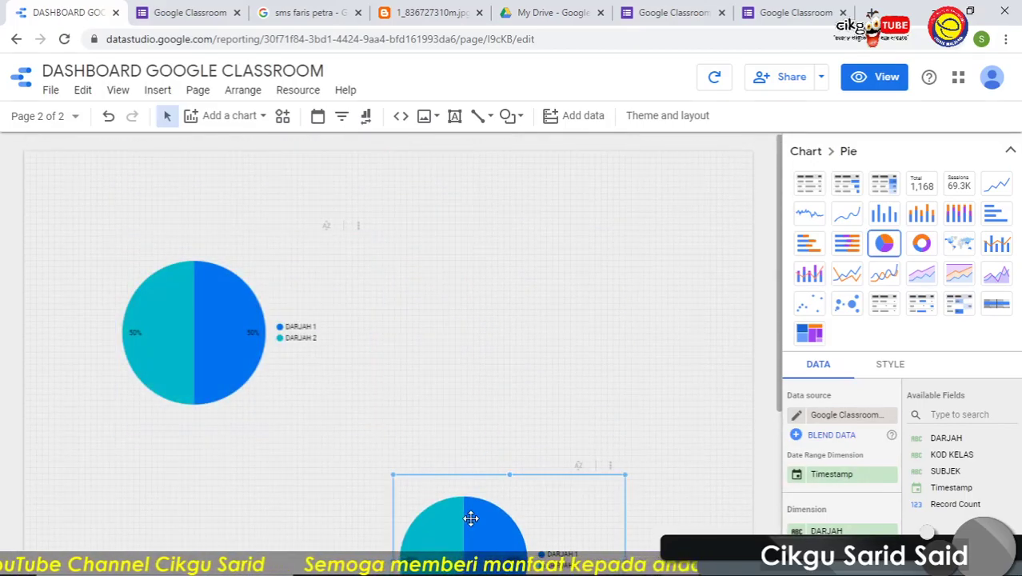
left_click(493, 385)
left_click(467, 512)
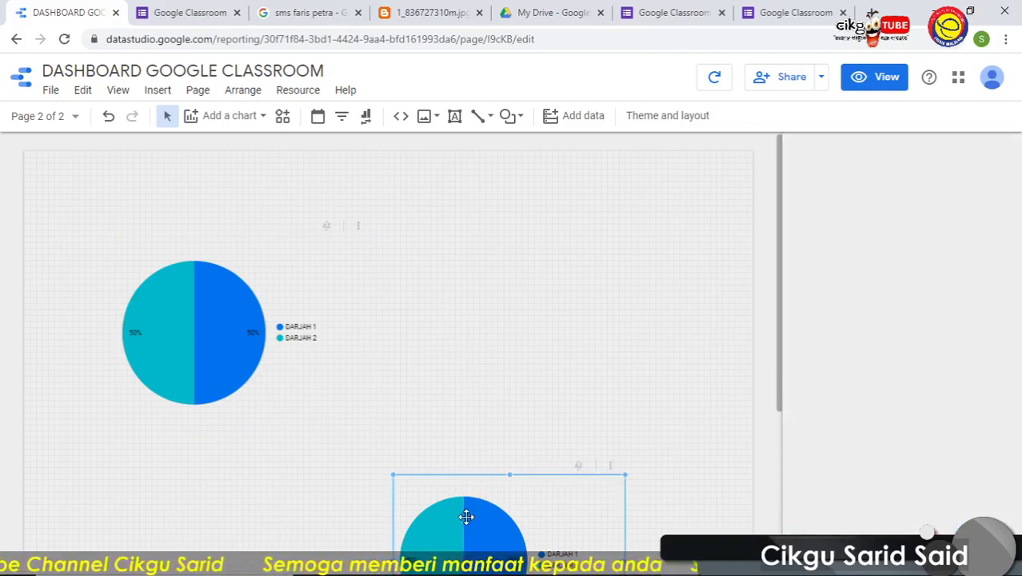
scroll(468, 406, "down", 2)
scroll(475, 406, "down", 1)
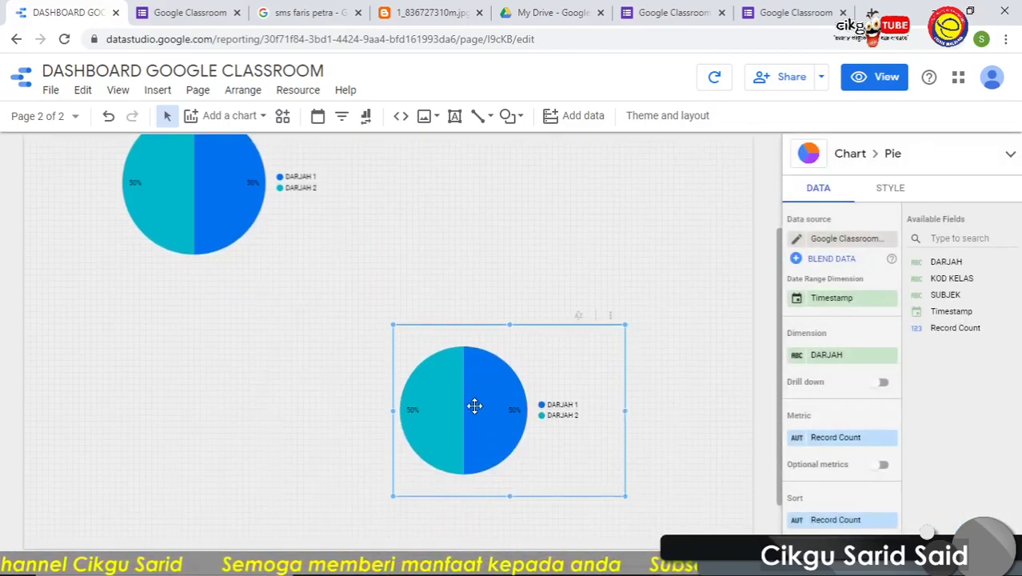
left_click_drag(474, 406, 490, 207)
scroll(490, 320, "up", 2)
scroll(489, 324, "up", 1)
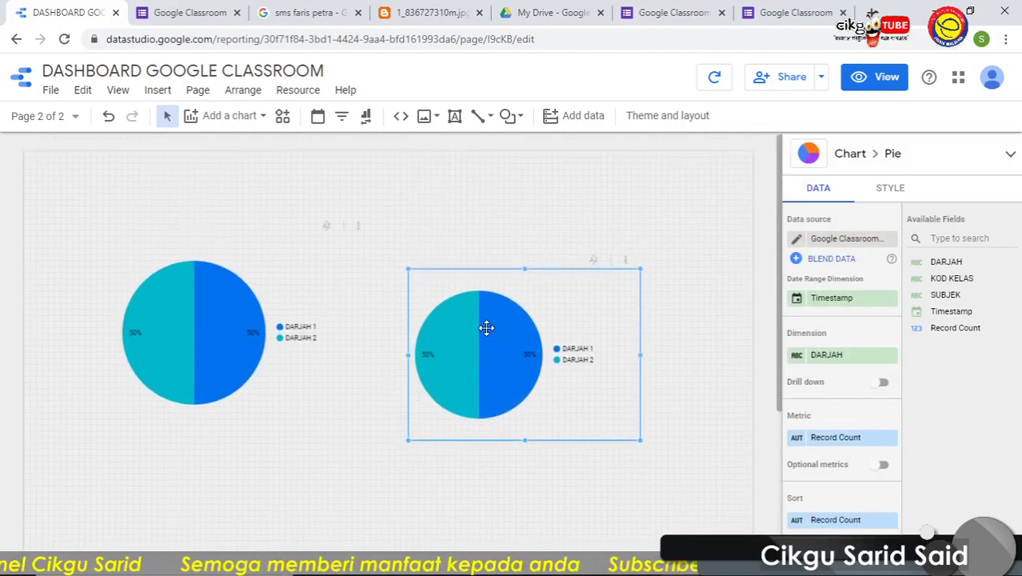
left_click_drag(485, 325, 489, 308)
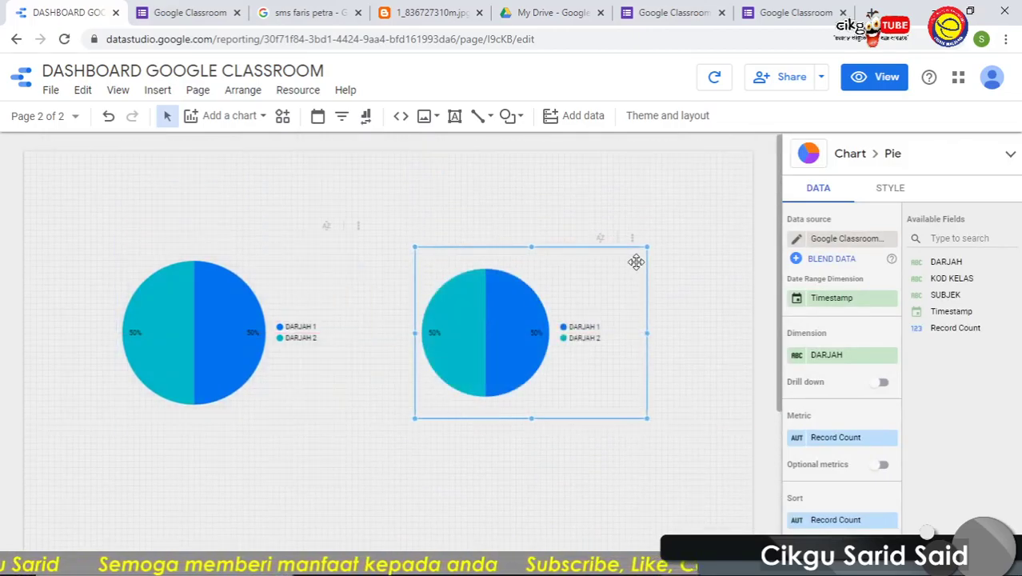
left_click_drag(647, 246, 660, 239)
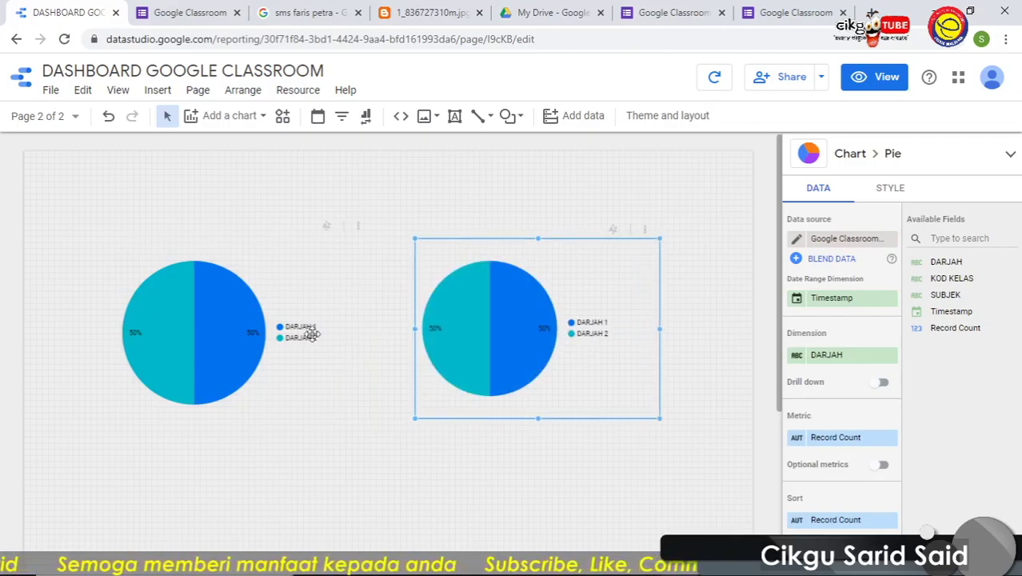
left_click(194, 334)
left_click(533, 324)
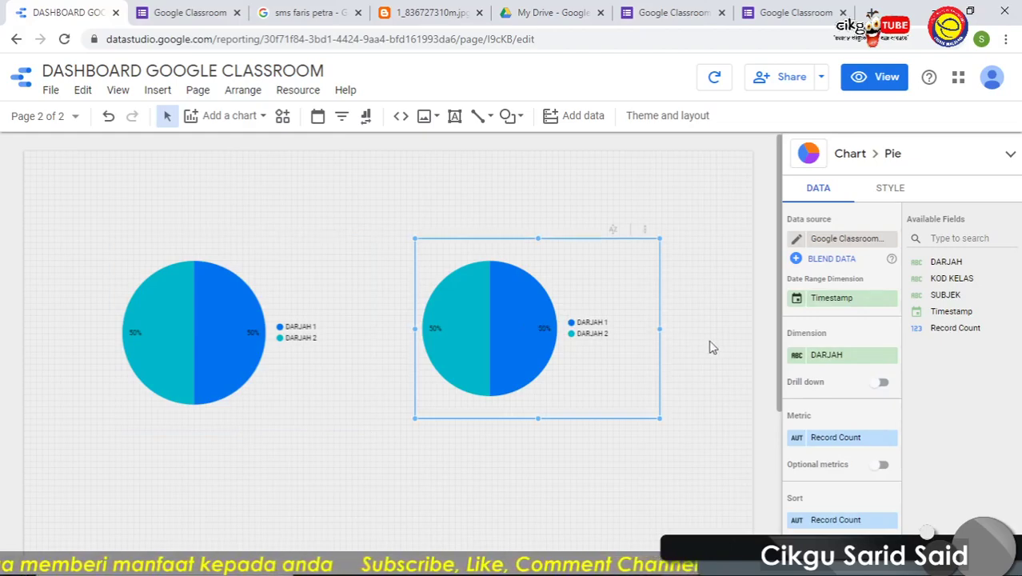
Change the right pie chart's dimension from DARJAH to SUBJEK
left_click(845, 356)
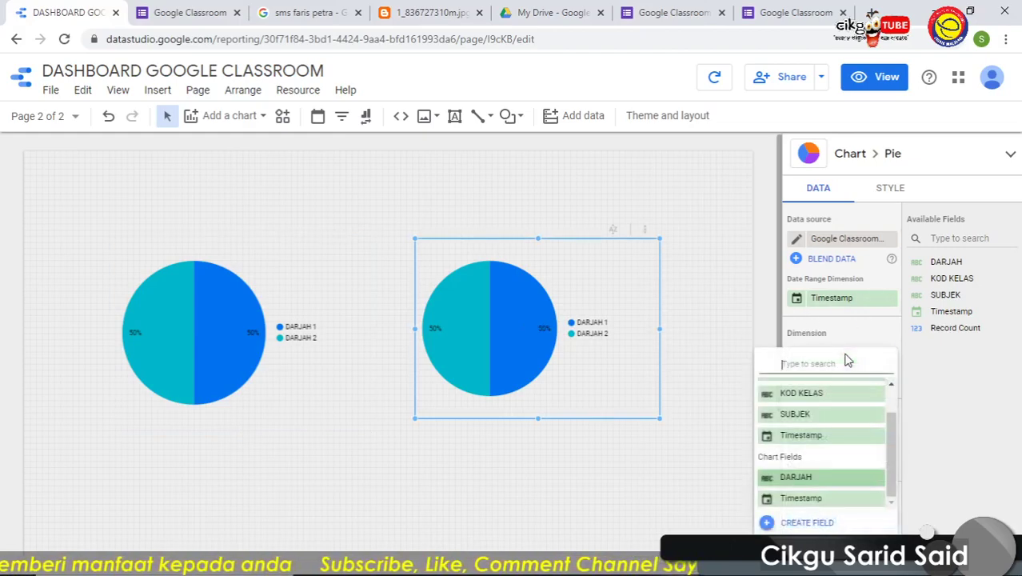
scroll(806, 424, "up", 1)
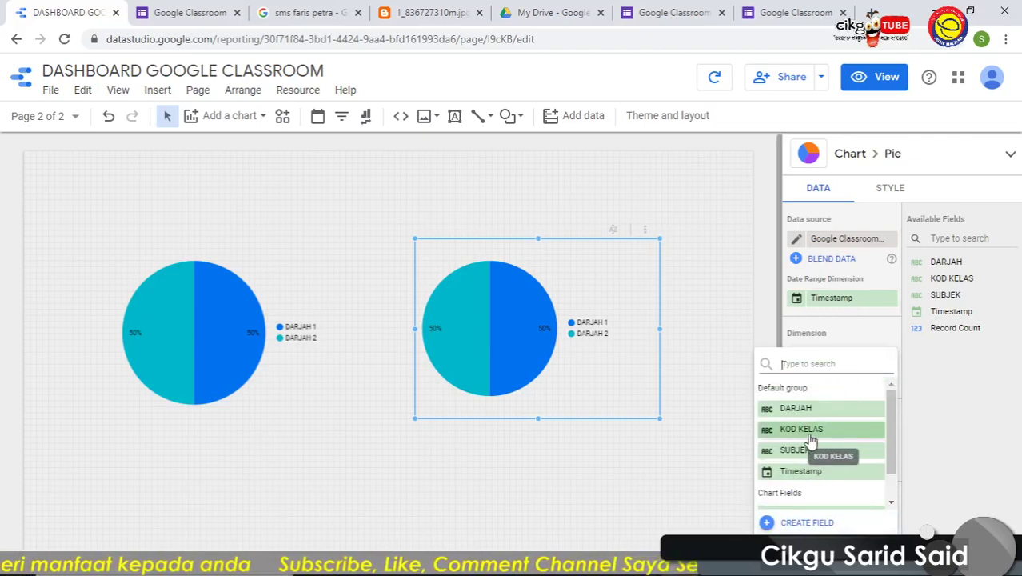
left_click(808, 453)
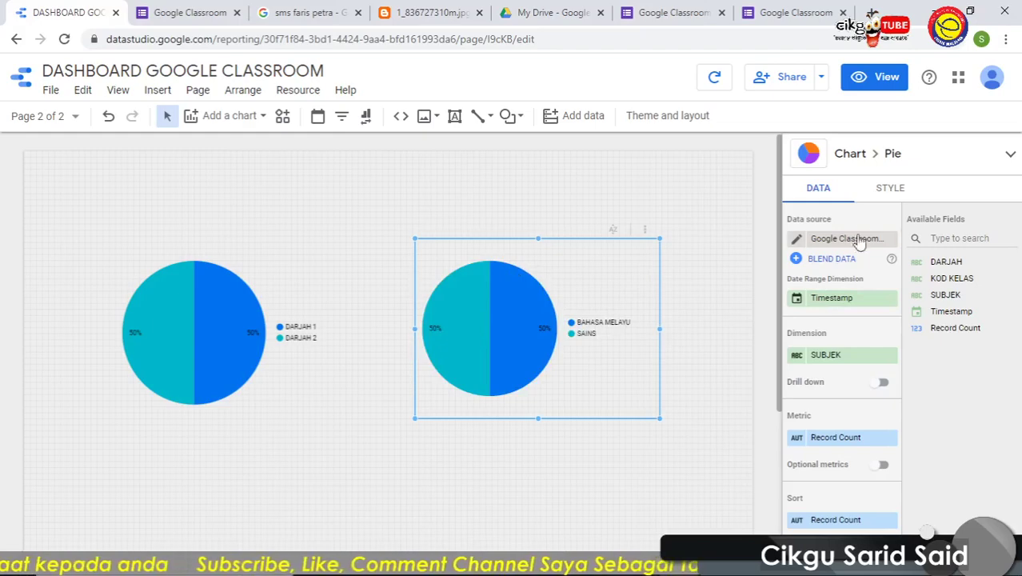
Turn the right pie into a donut using the Style tab's donut slider
left_click(890, 189)
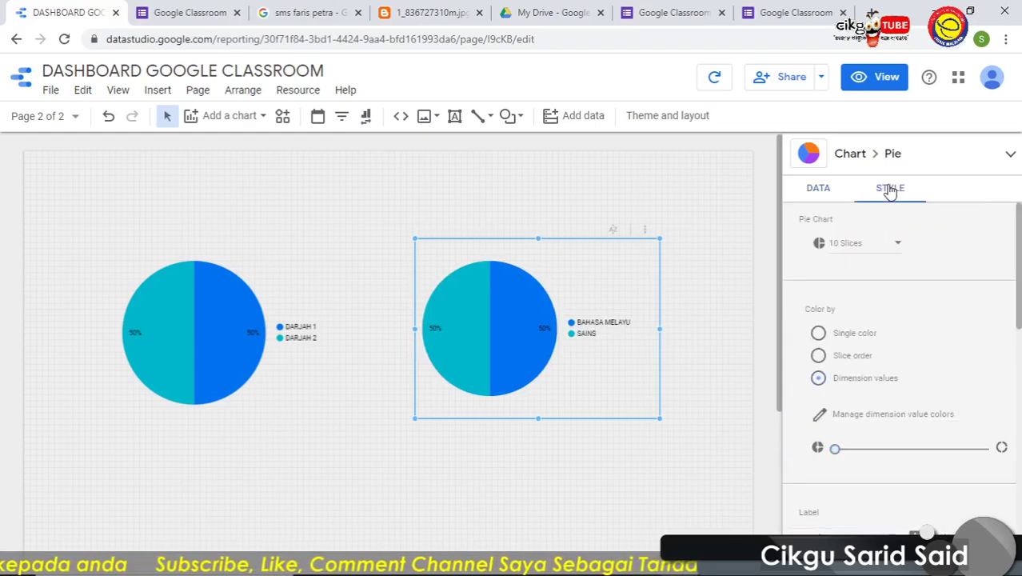
left_click_drag(834, 450, 883, 450)
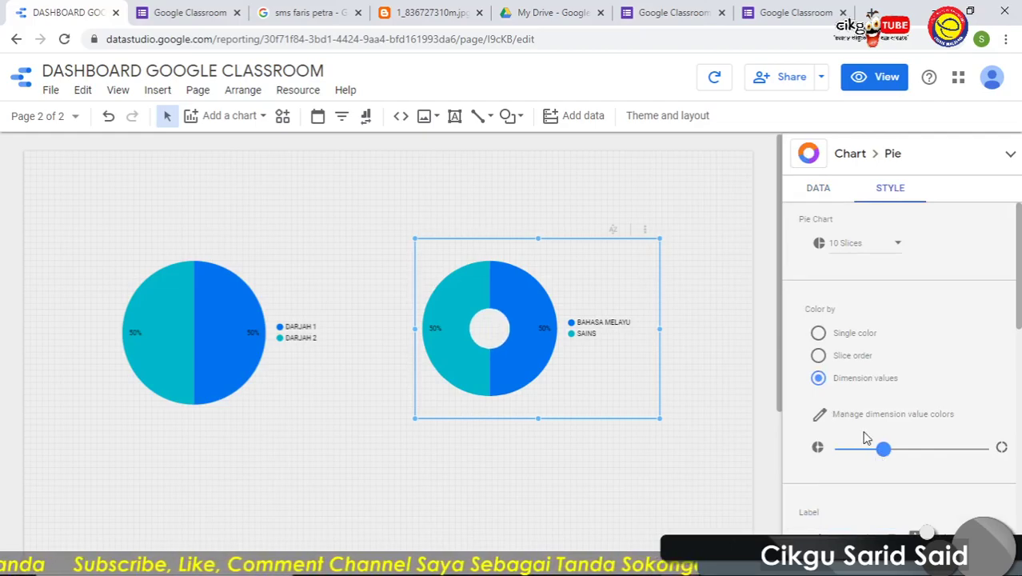
scroll(868, 448, "down", 2)
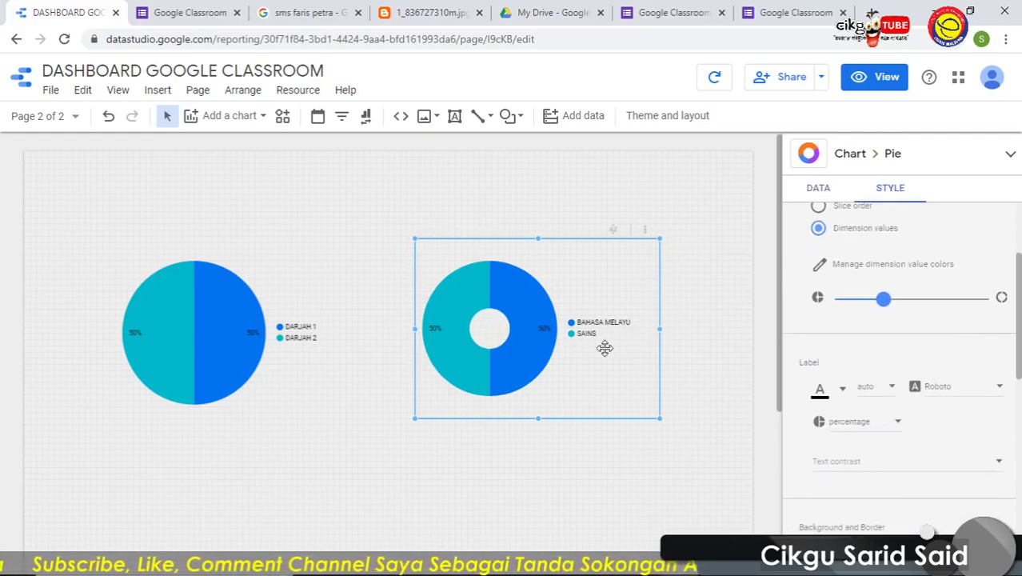
scroll(910, 412, "down", 1)
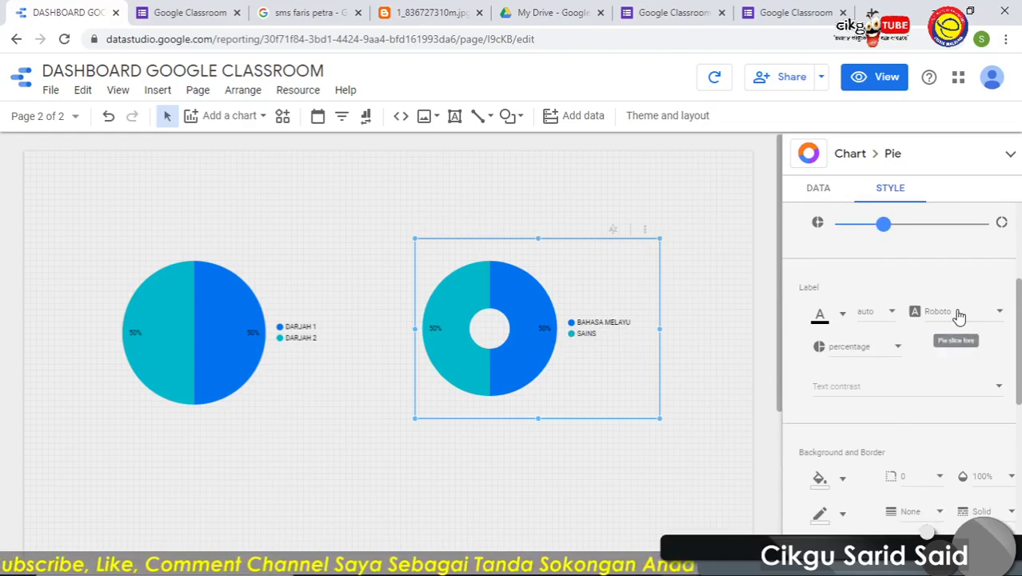
scroll(887, 432, "down", 1)
scroll(902, 452, "down", 2)
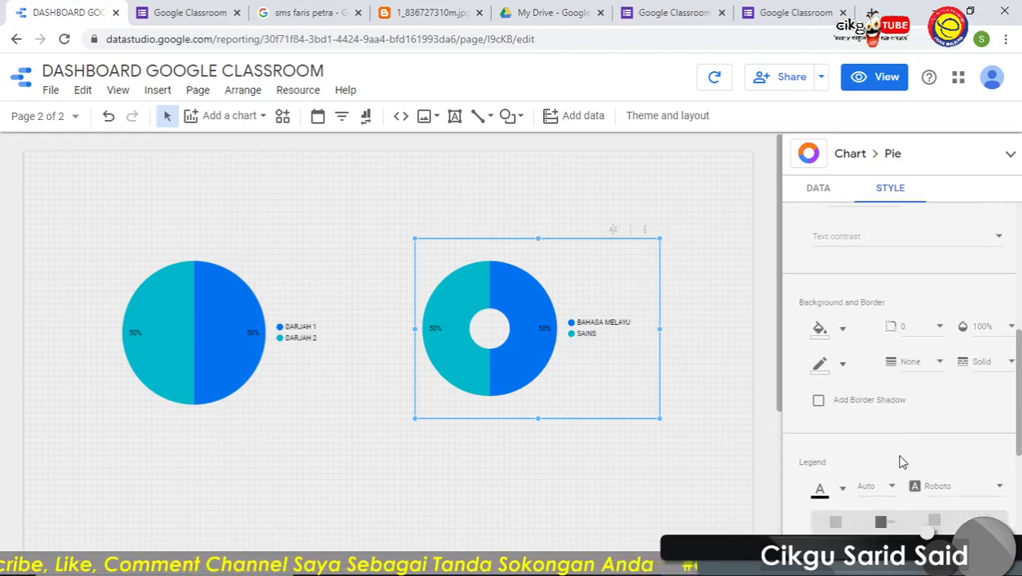
scroll(901, 456, "down", 1)
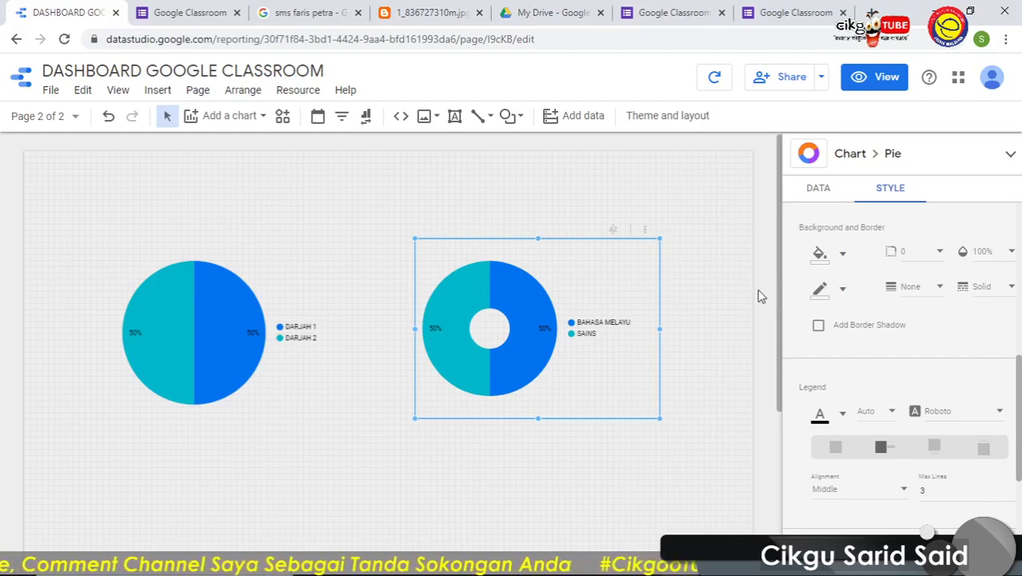
left_click(267, 189)
scroll(314, 377, "down", 1)
Place a new scorecard above the two pie charts
scroll(313, 377, "down", 1)
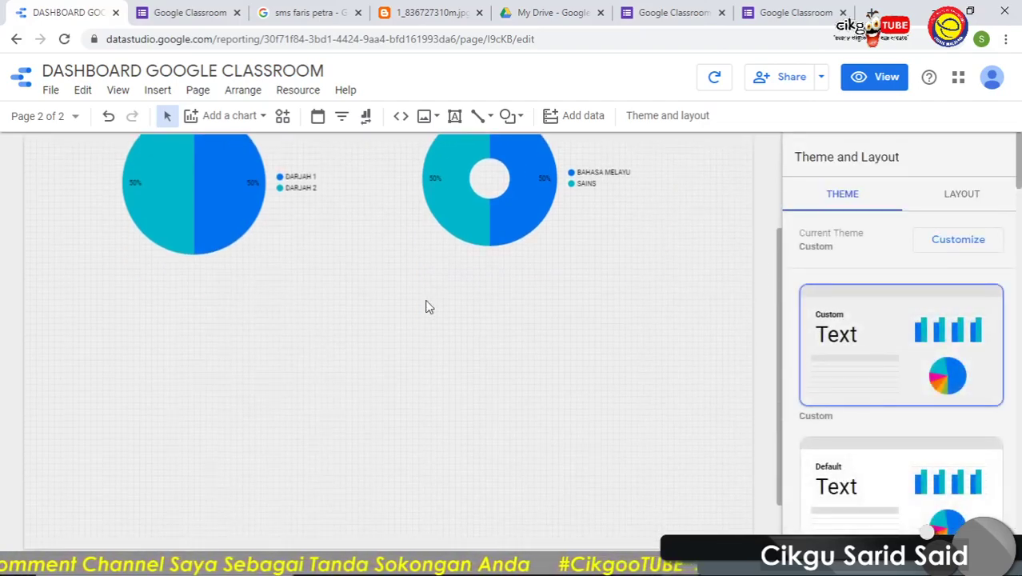
scroll(367, 365, "up", 1)
scroll(367, 364, "up", 1)
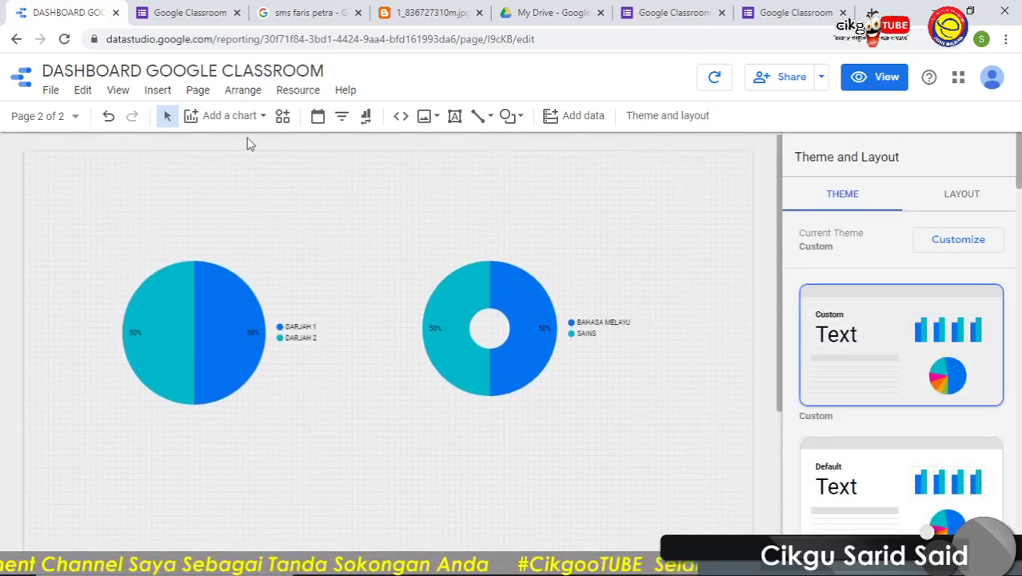
left_click(210, 117)
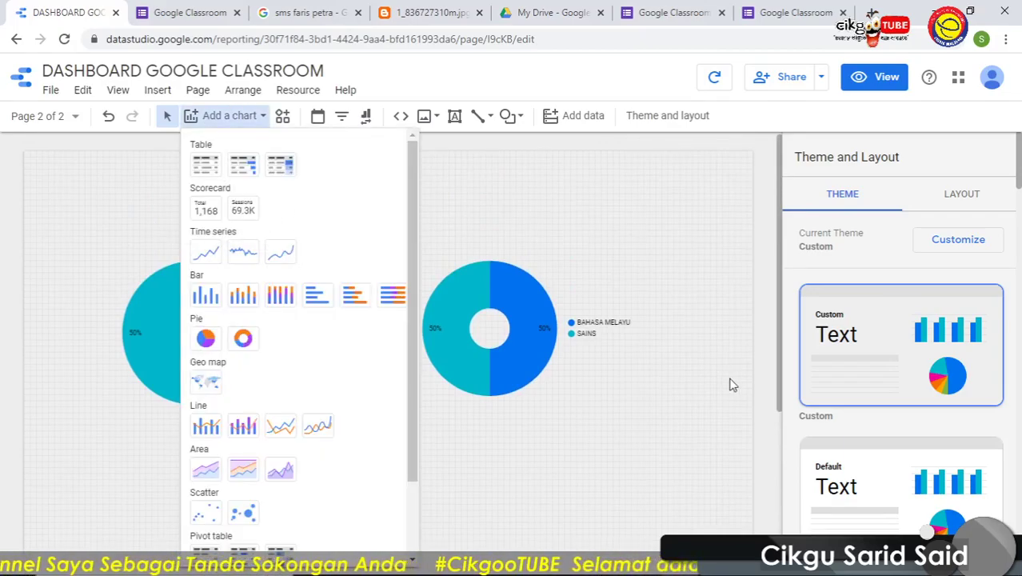
left_click(203, 212)
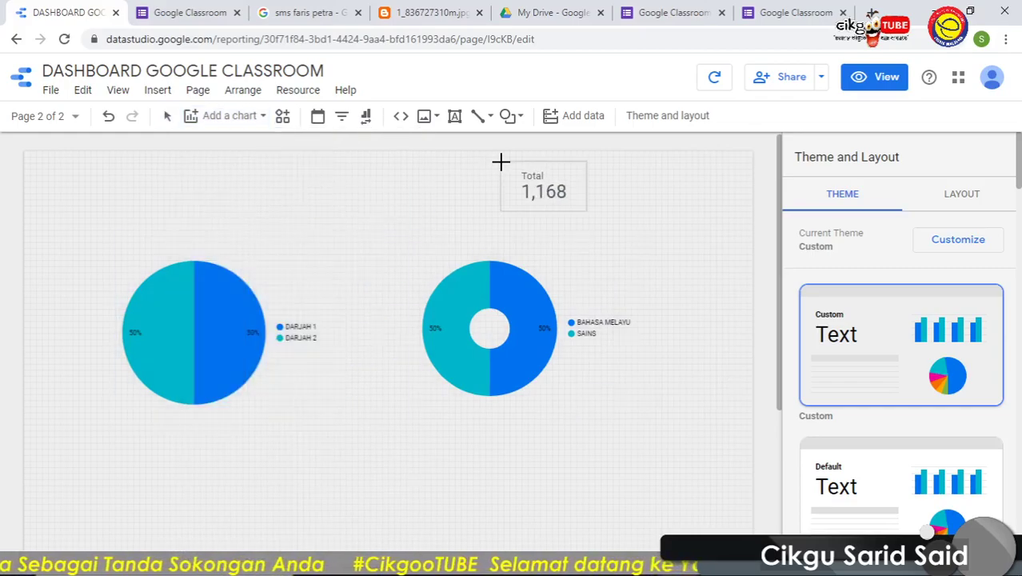
left_click(529, 167)
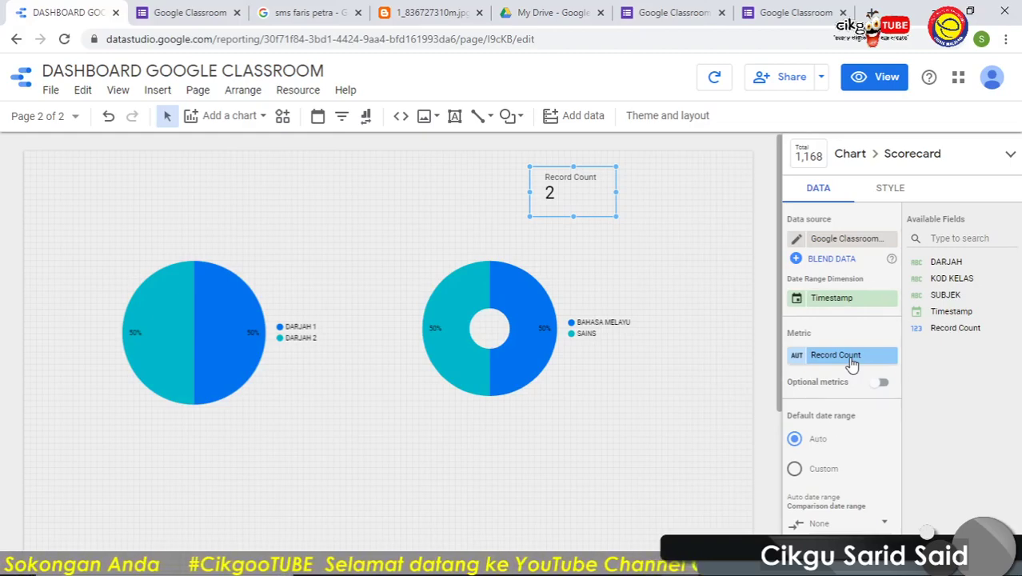
Keep Record Count as the scorecard's metric, showing 2
left_click(849, 298)
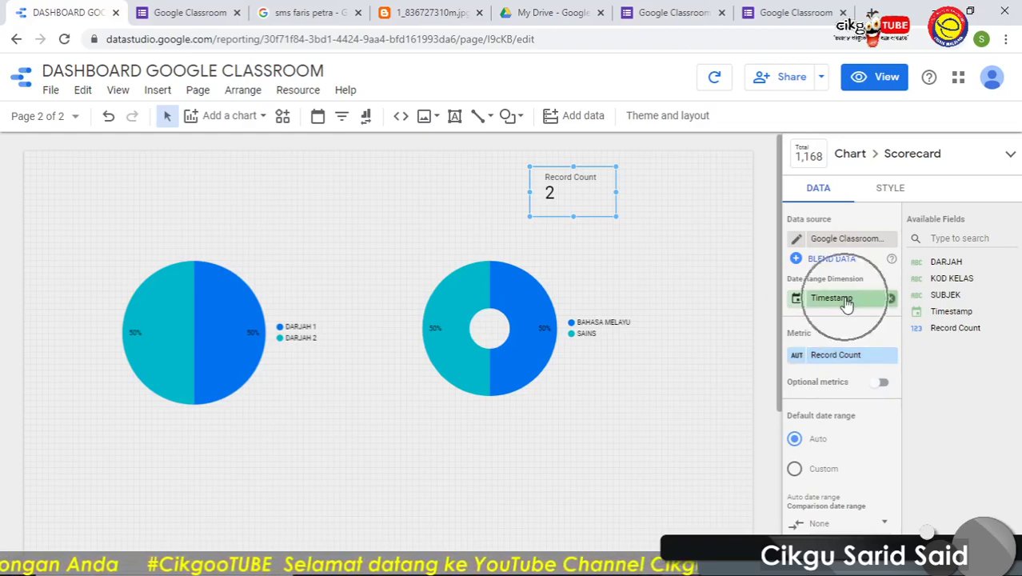
left_click(838, 361)
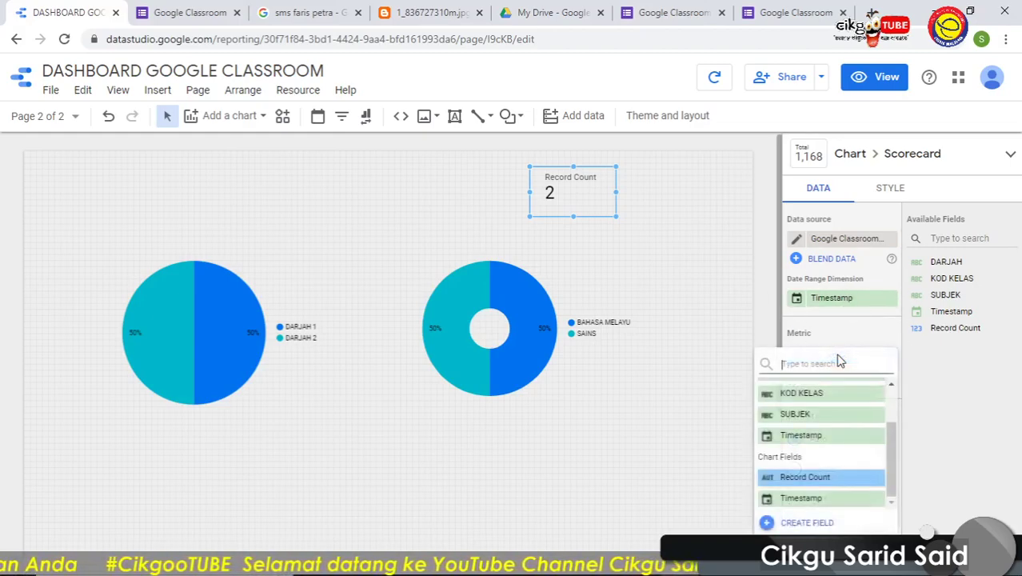
scroll(815, 414, "up", 1)
left_click(816, 410)
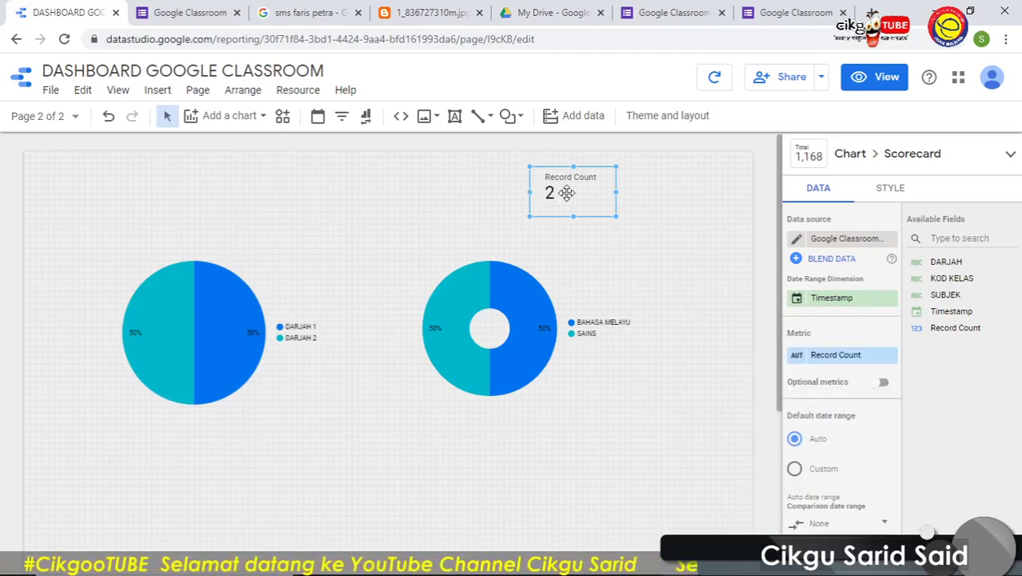
mouse_move(194, 332)
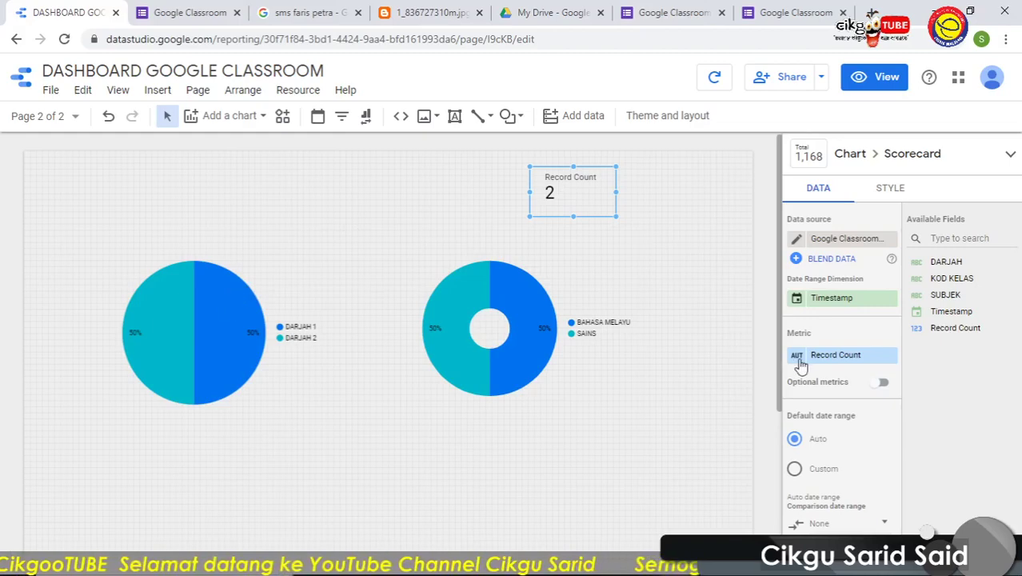
mouse_move(840, 354)
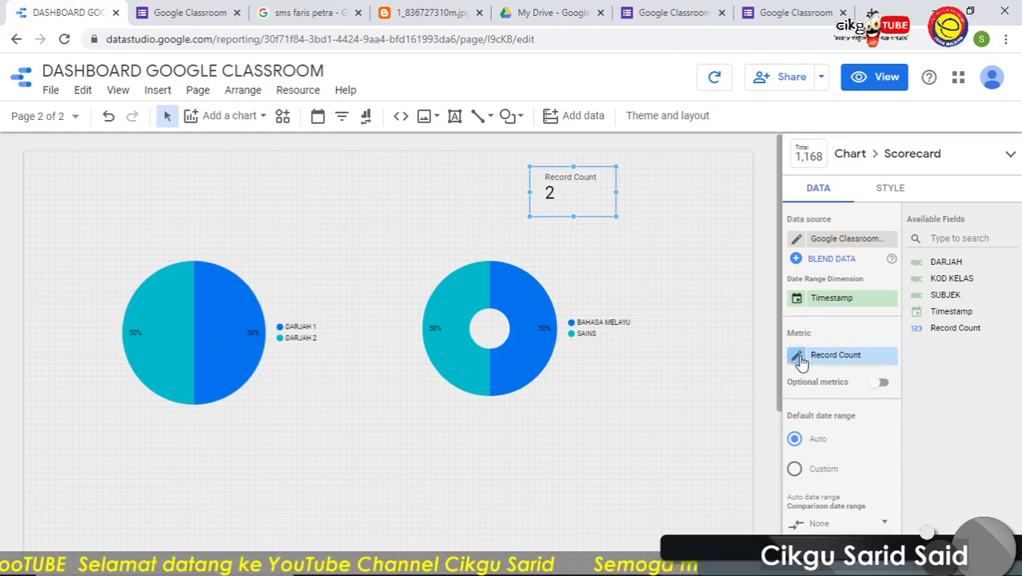
Rename the Record Count metric to 'Subjek' so the scorecard reads Subjek 2
left_click(797, 357)
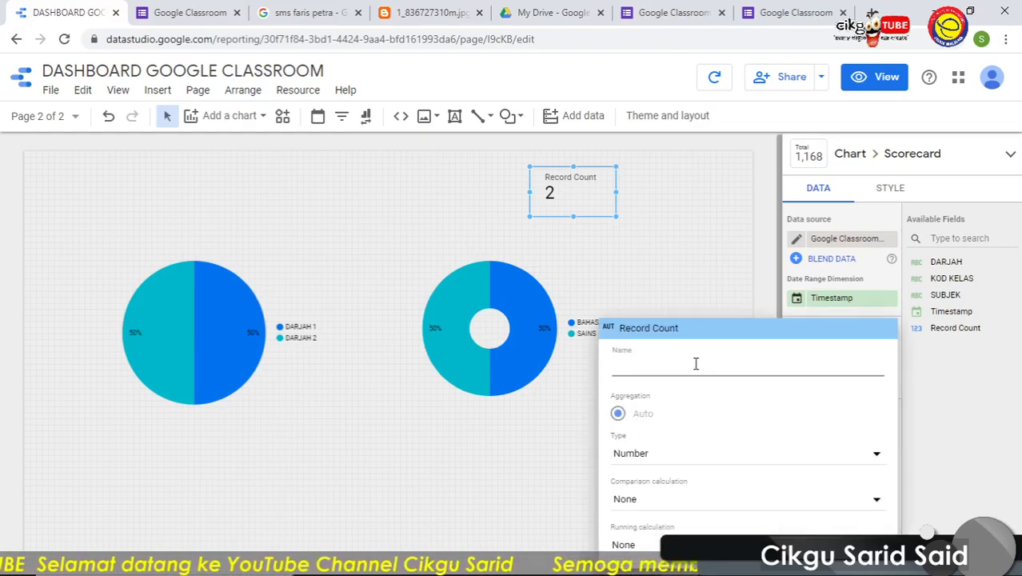
type("Subjek")
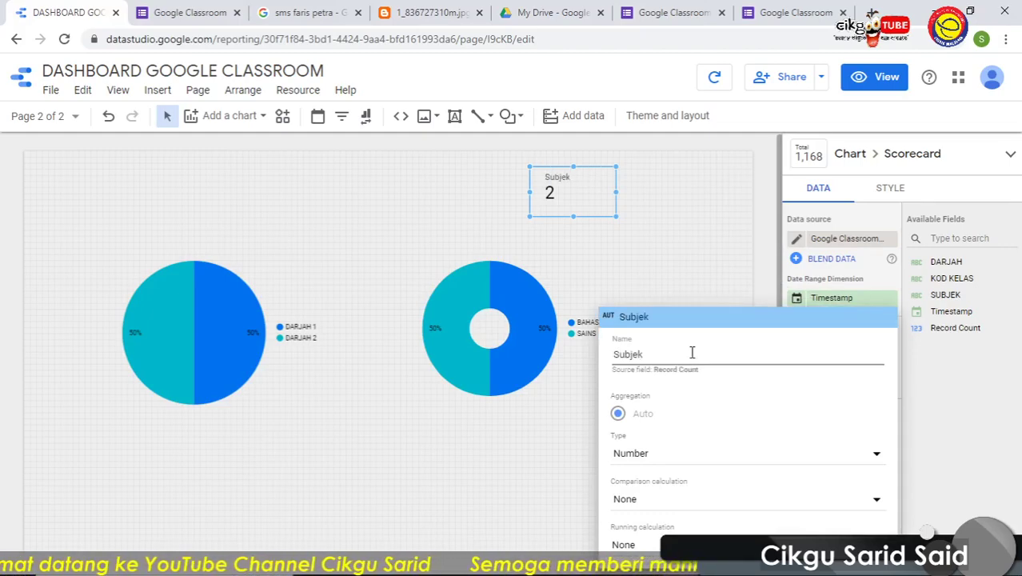
left_click(708, 237)
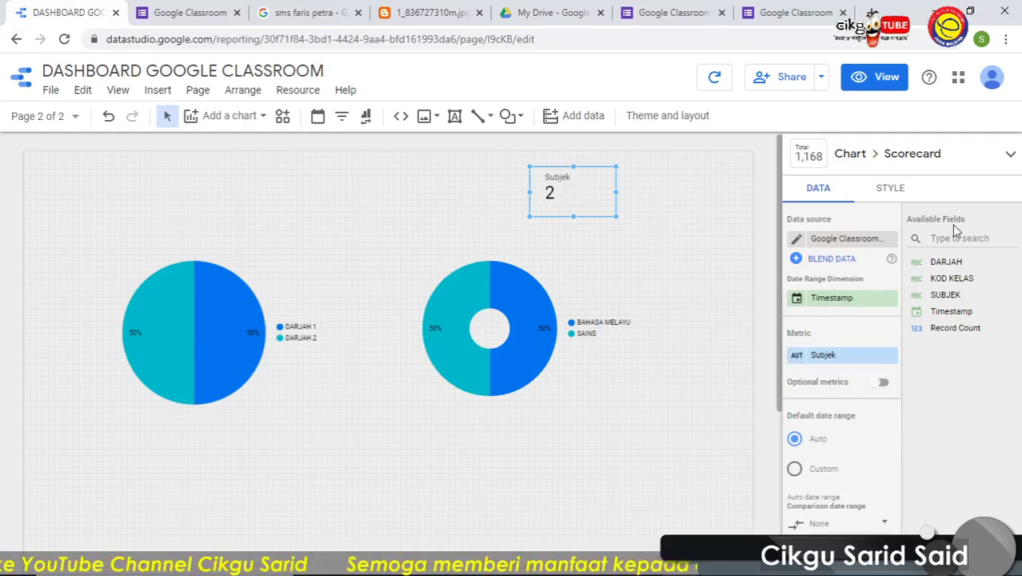
Centre the scorecard's metric name, value and comparison, then go to page Halaman Utama
left_click(899, 189)
scroll(909, 409, "down", 3)
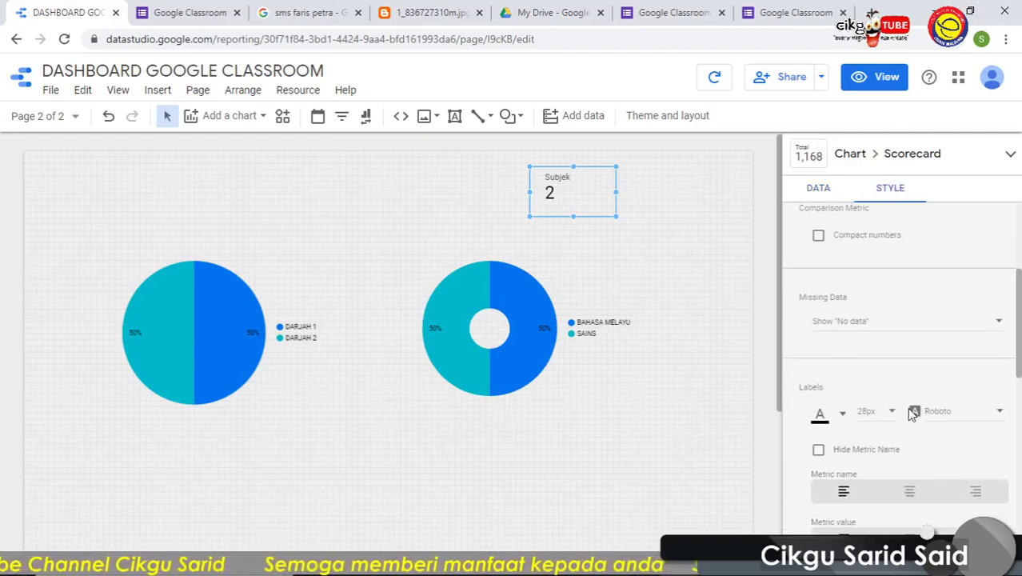
scroll(952, 432, "down", 3)
scroll(919, 400, "down", 2)
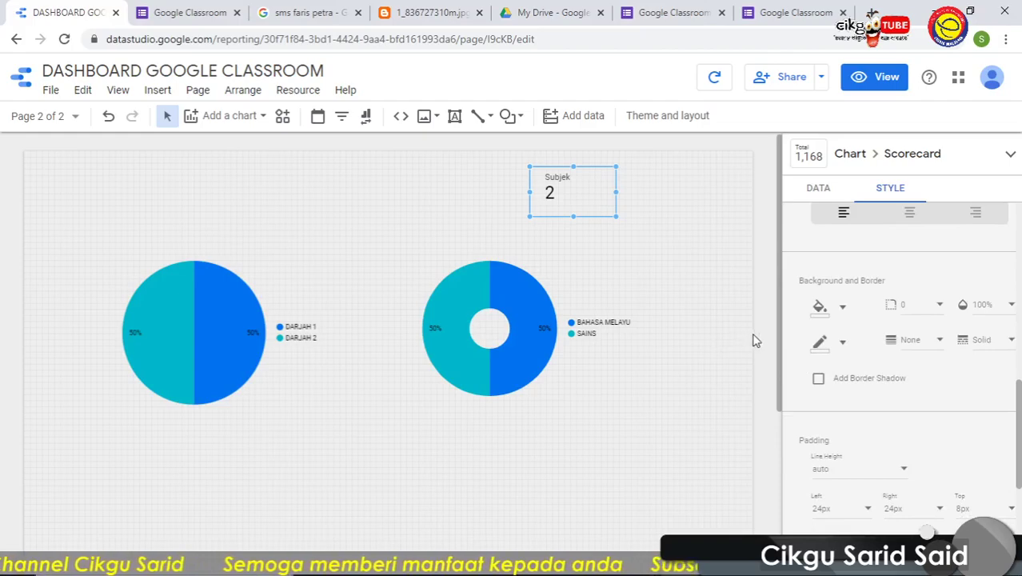
left_click(911, 214)
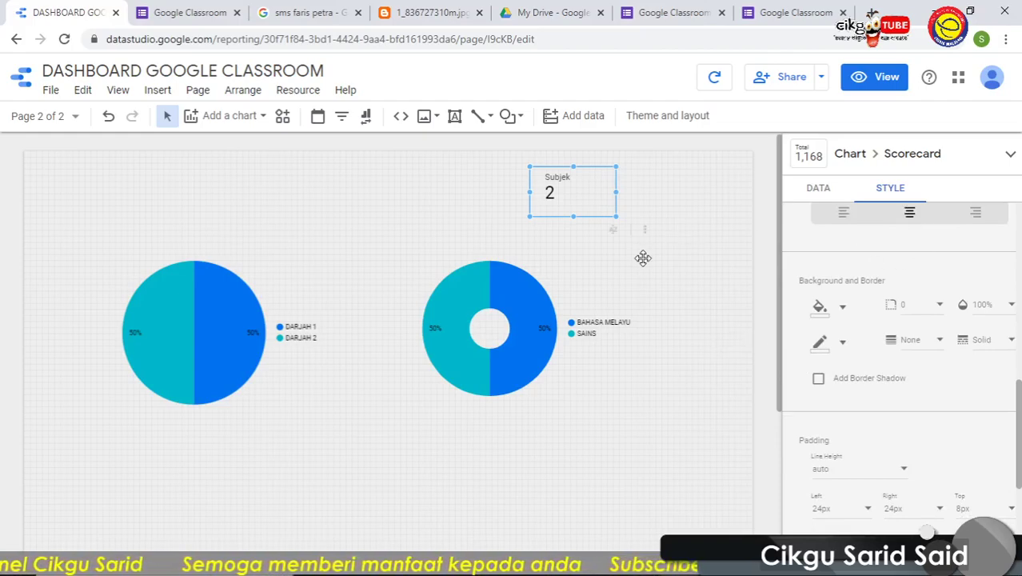
scroll(888, 347, "up", 4)
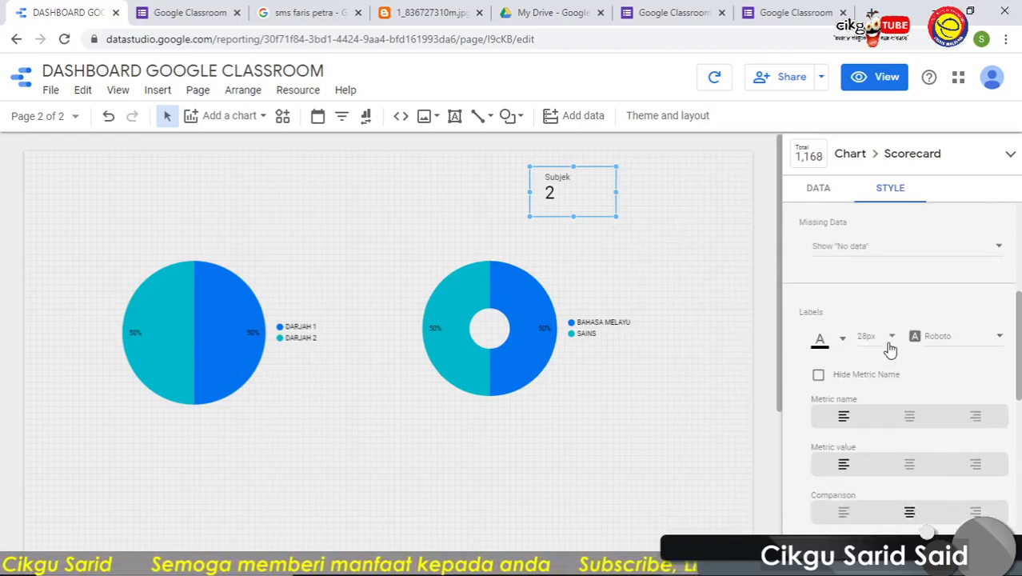
left_click(909, 422)
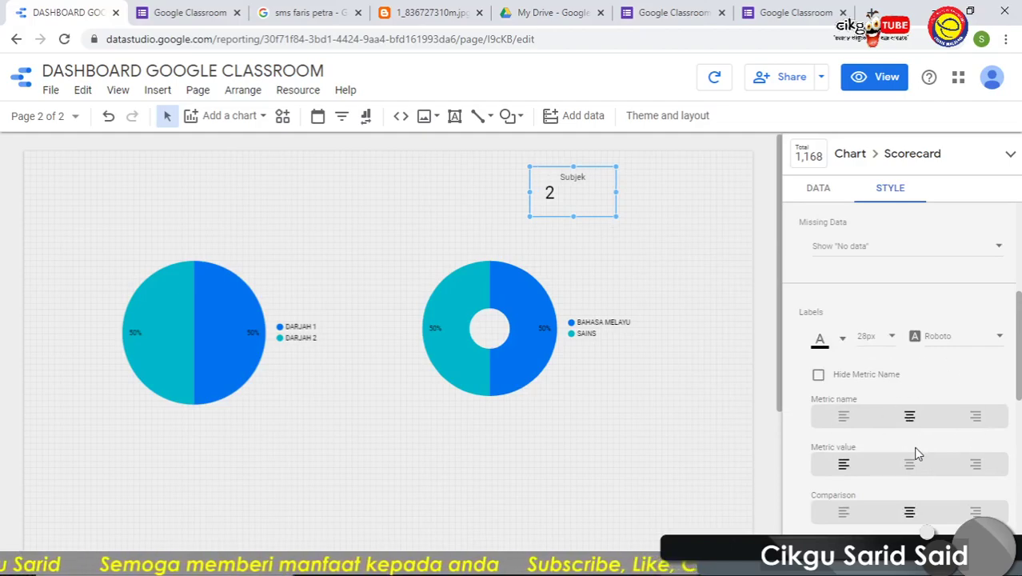
left_click(911, 465)
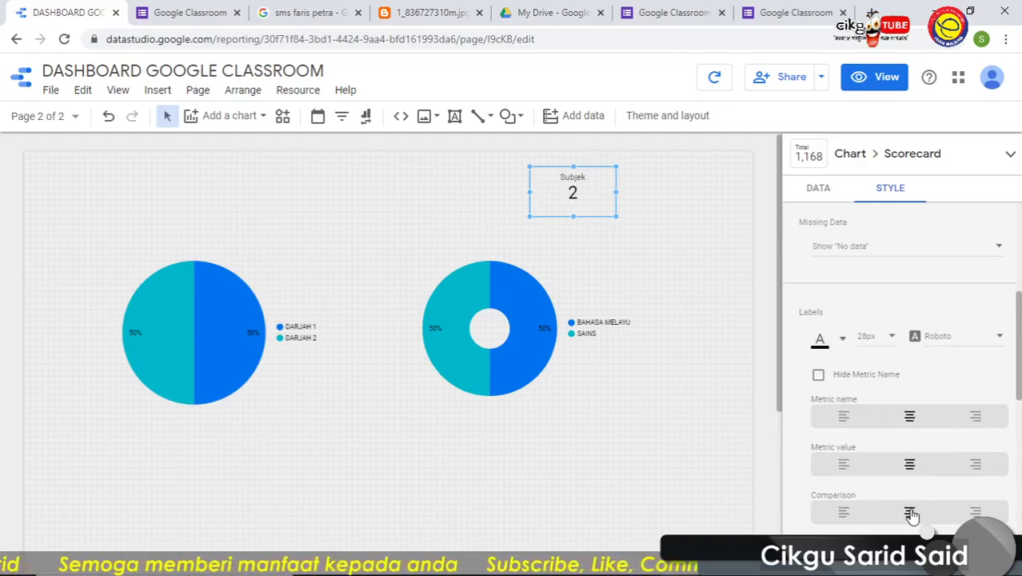
left_click(910, 513)
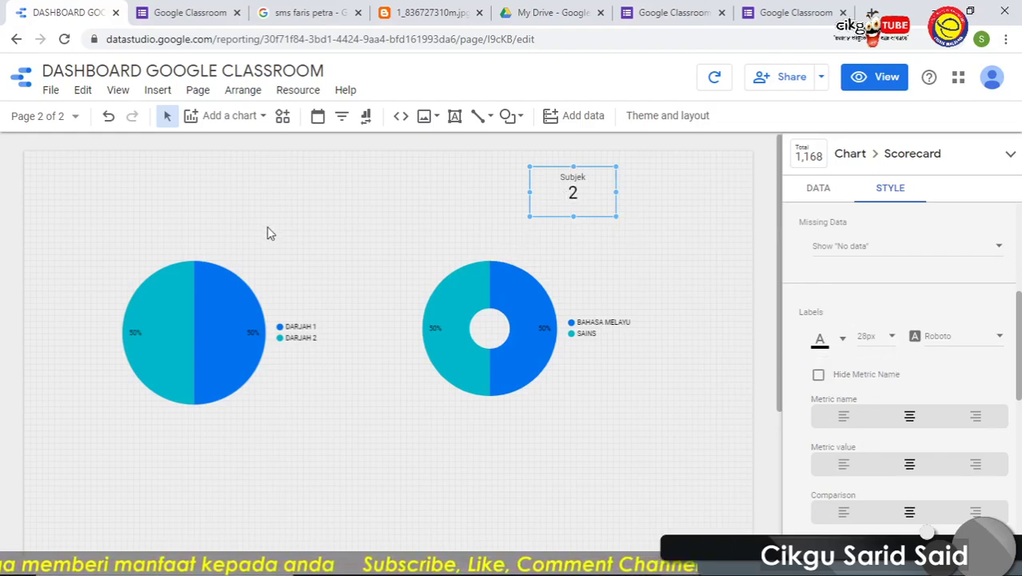
left_click(76, 119)
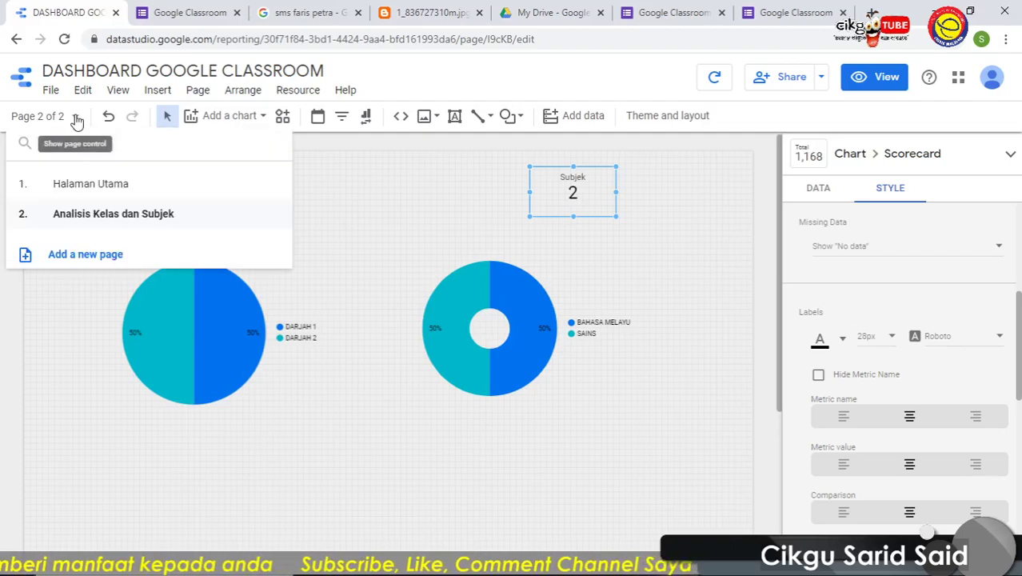
left_click(63, 190)
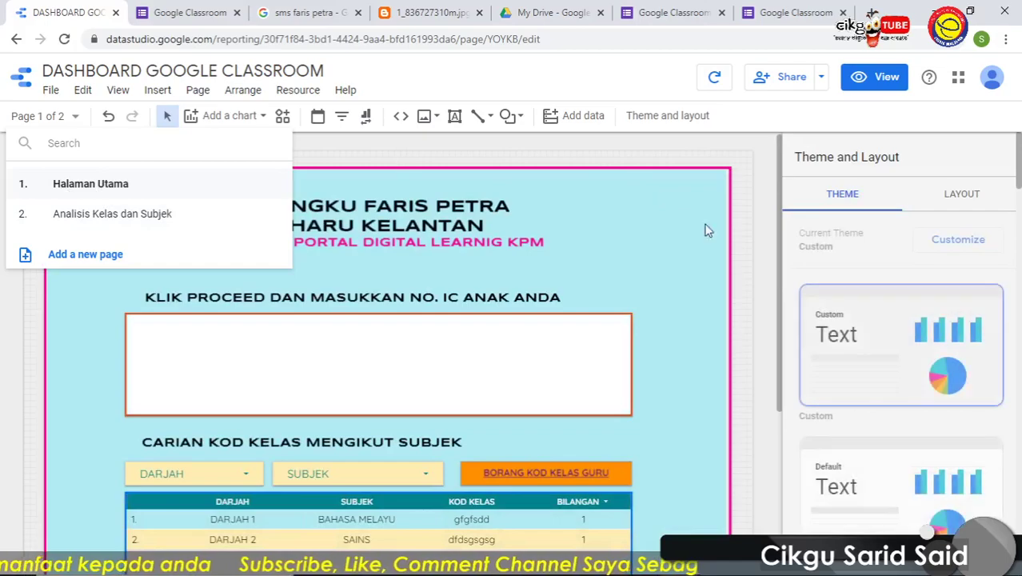
left_click(752, 240)
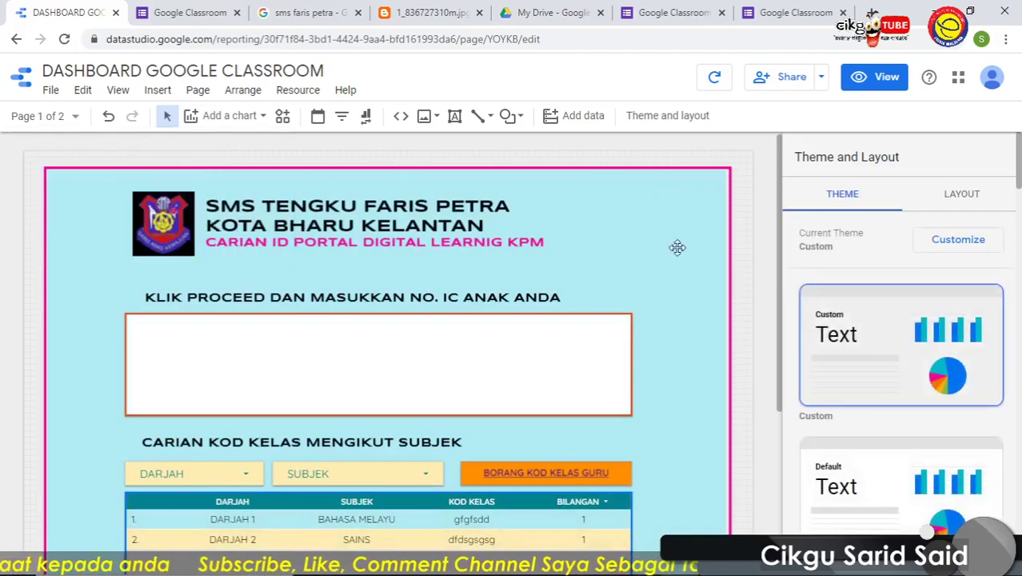
scroll(724, 320, "down", 3)
scroll(655, 331, "up", 3)
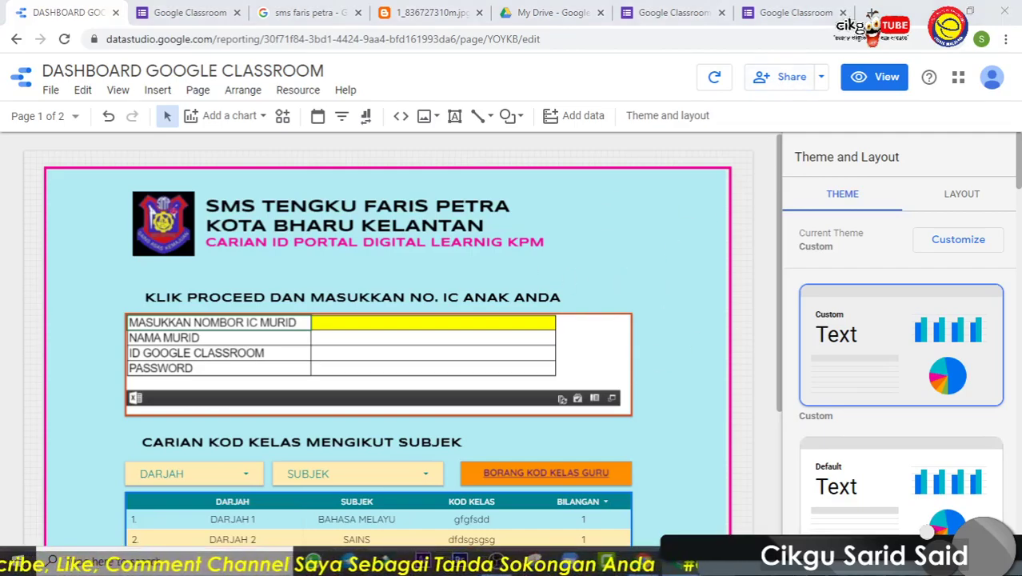
key("alt+Tab")
left_click_drag(461, 515, 268, 509)
left_click(497, 517)
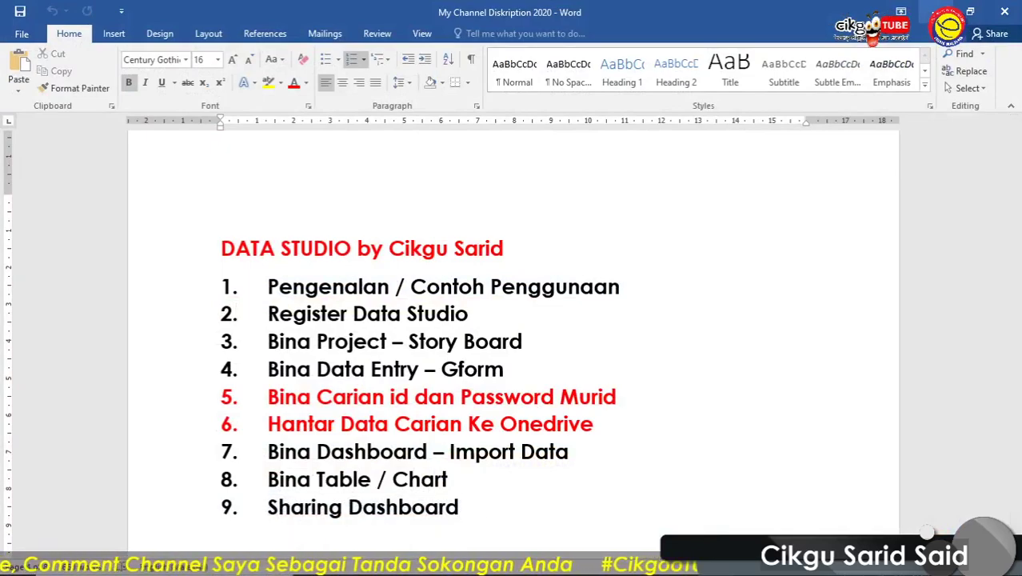
key("alt+Tab")
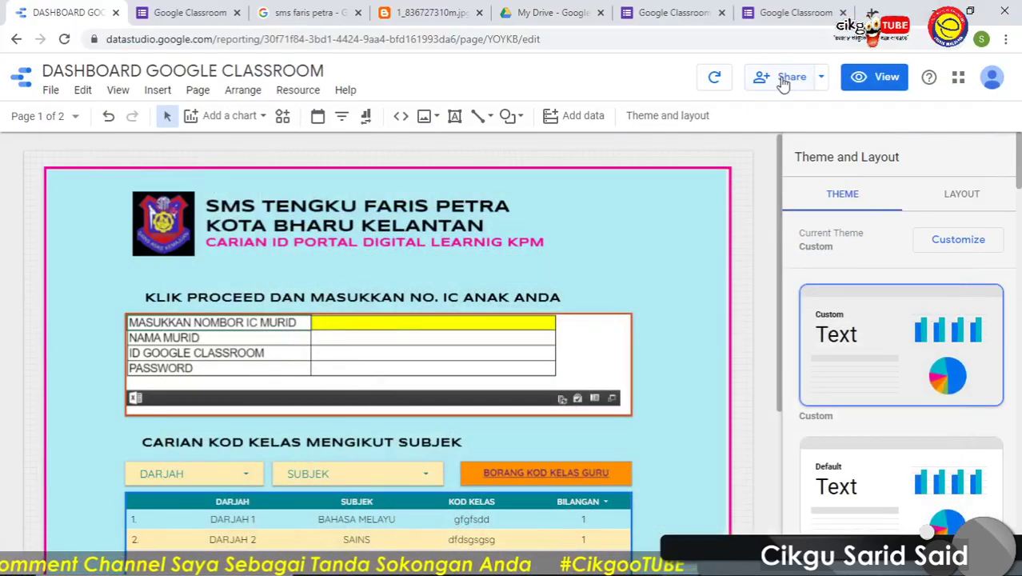
Set the report's link sharing to 'Anyone on the Internet can find and view' and save
left_click(787, 78)
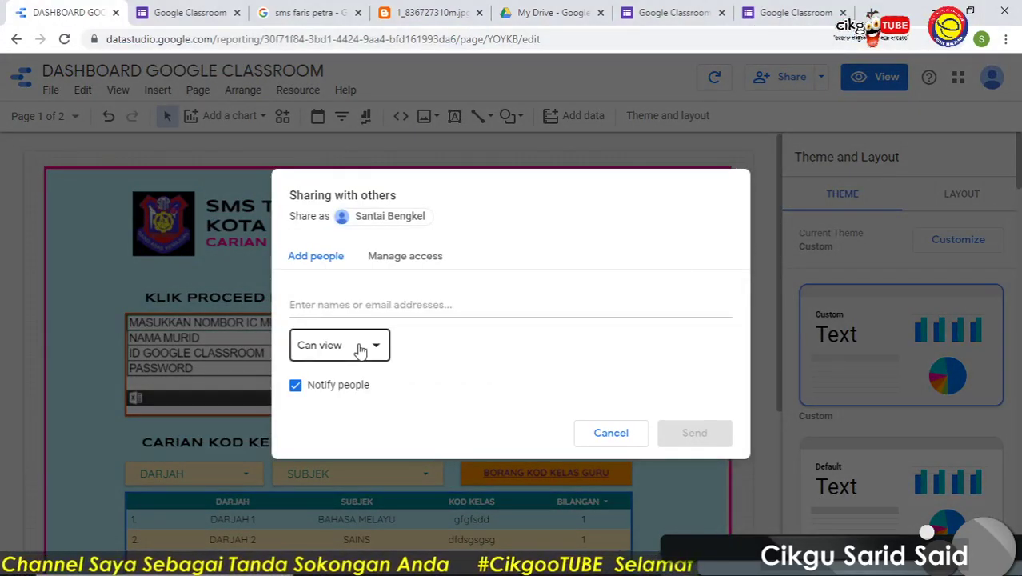
left_click(417, 258)
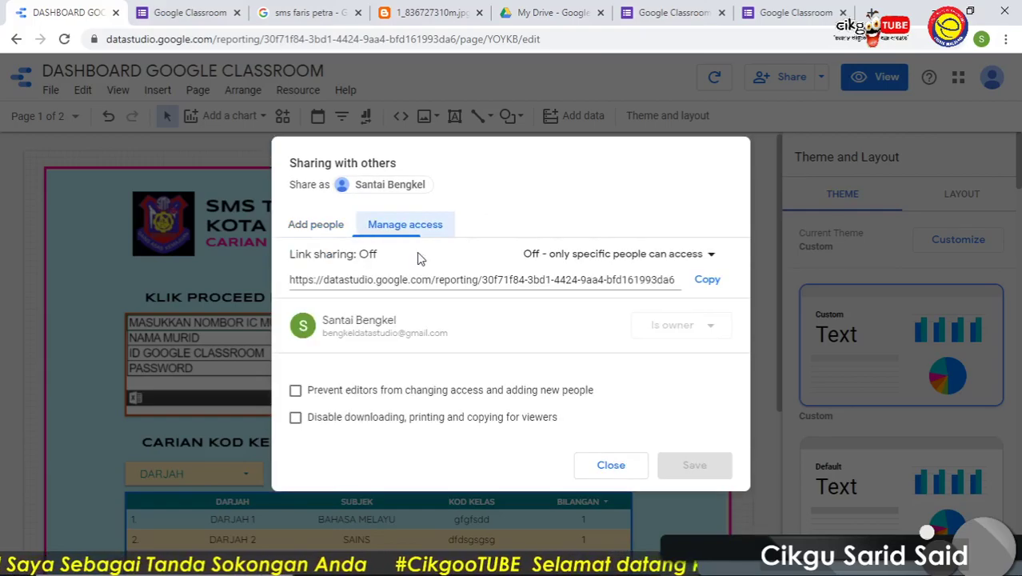
left_click(707, 254)
left_click(623, 298)
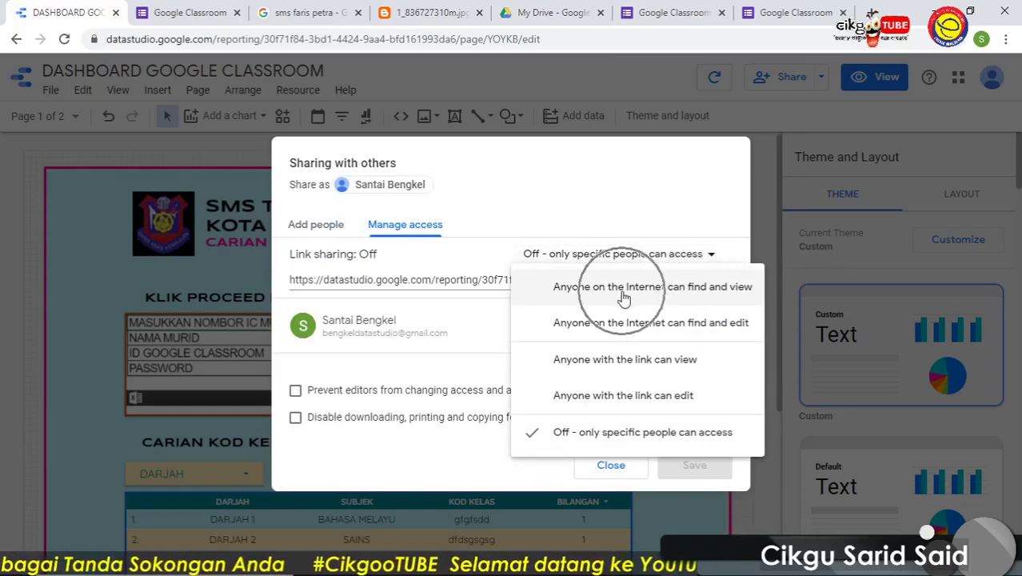
left_click(624, 297)
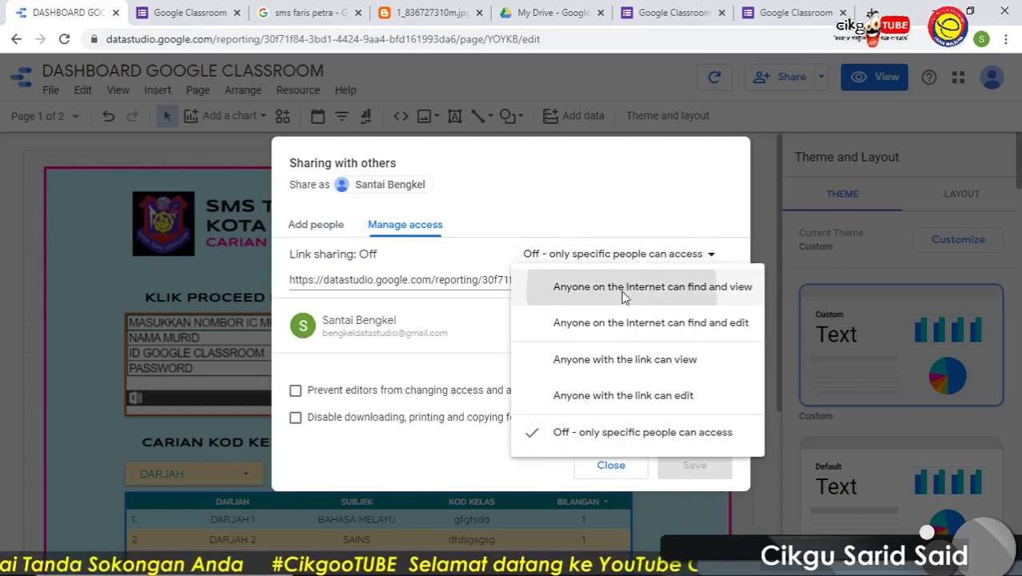
left_click(707, 471)
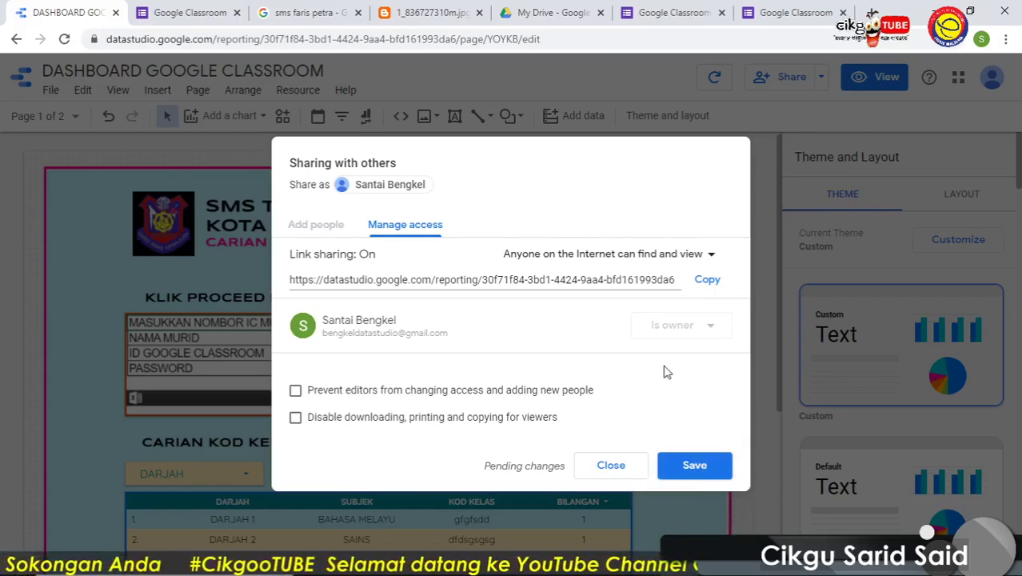
Block viewers from downloading, printing or copying, and stop editors from changing access
left_click(295, 417)
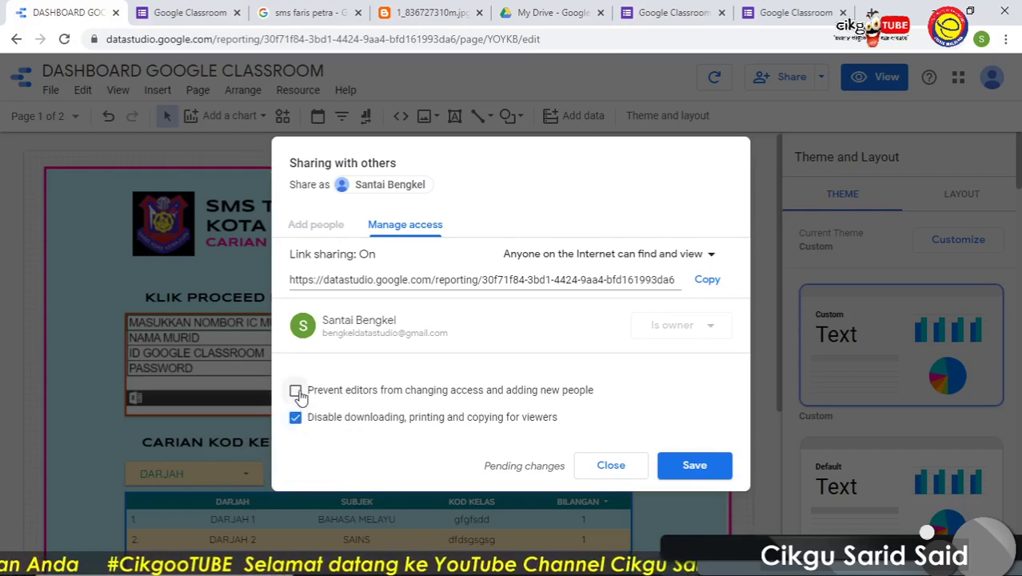
left_click(296, 391)
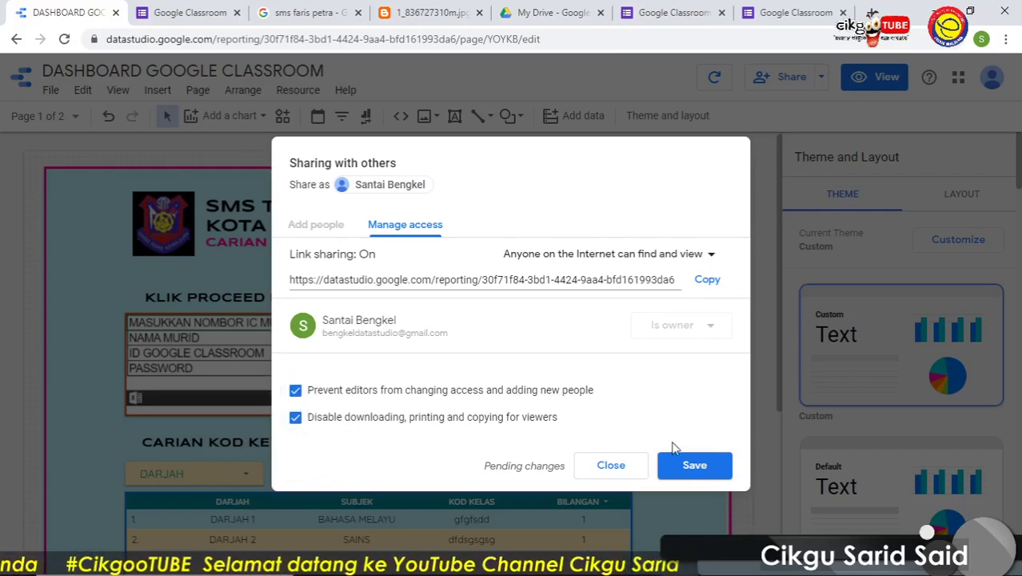
left_click(696, 468)
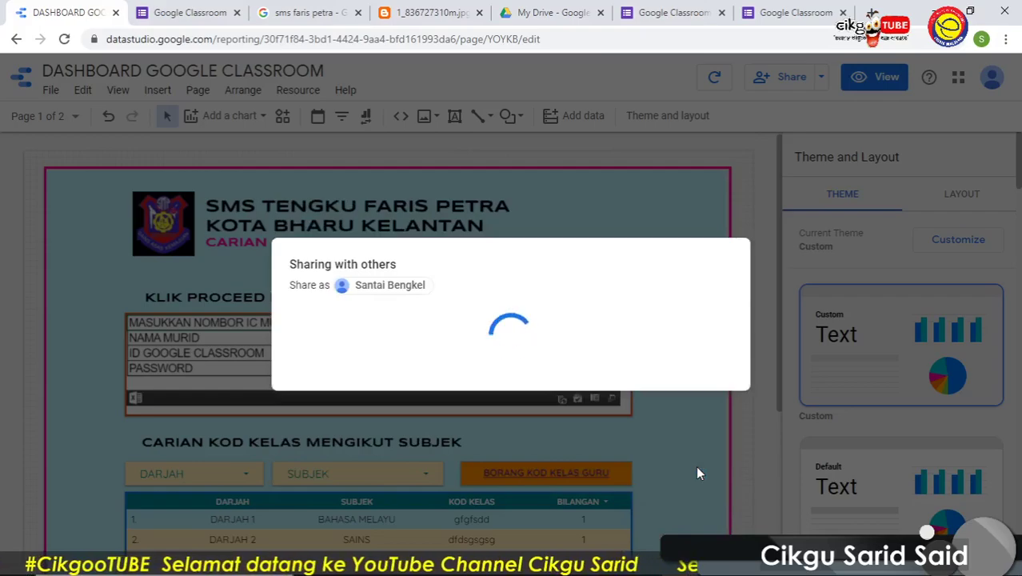
Copy the report's share link and open a new browser tab
left_click(702, 279)
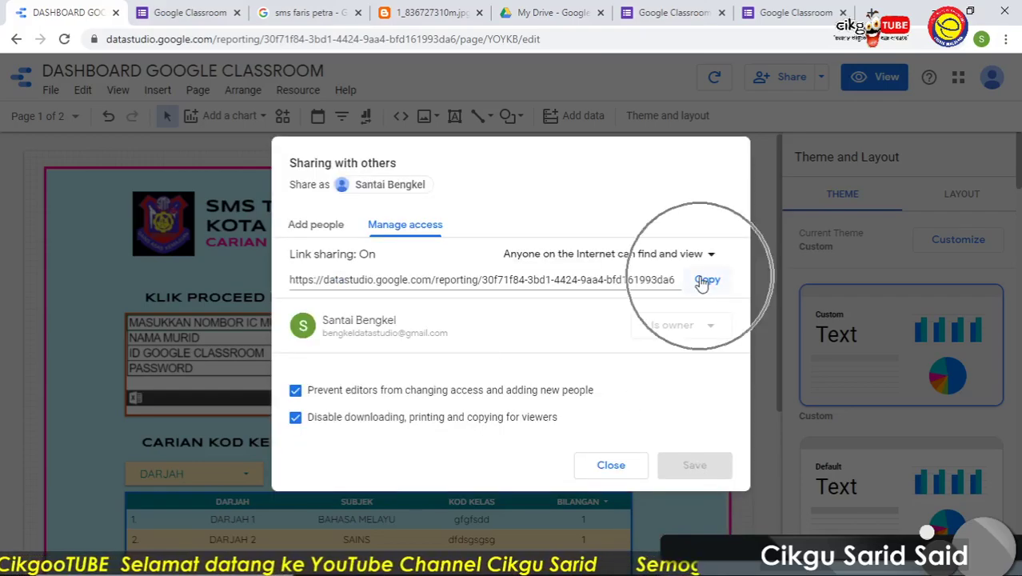
left_click(702, 282)
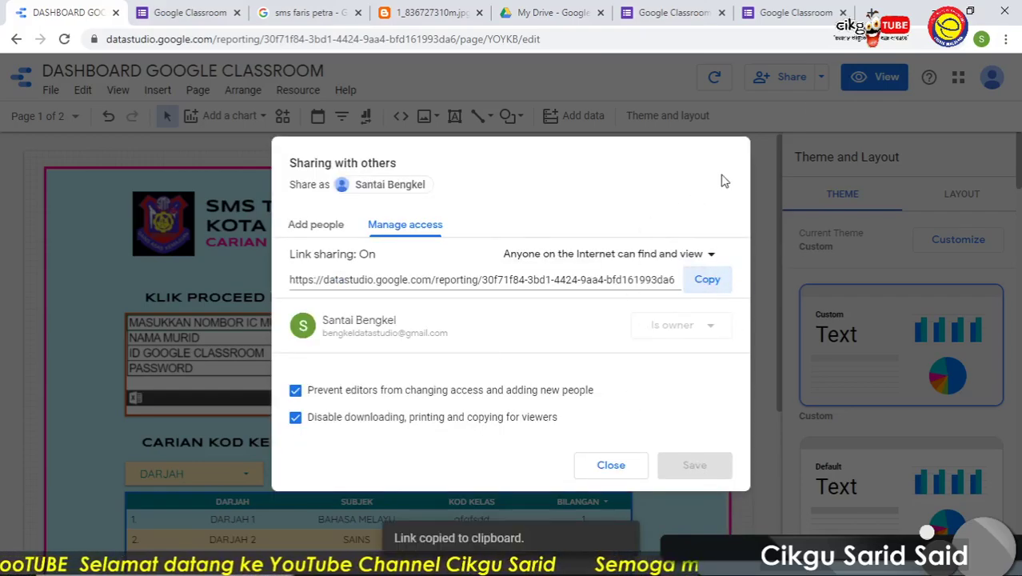
left_click(870, 13)
Go to gg.gg in the new tab, then return to the dashboard's sharing dialog
type("gg")
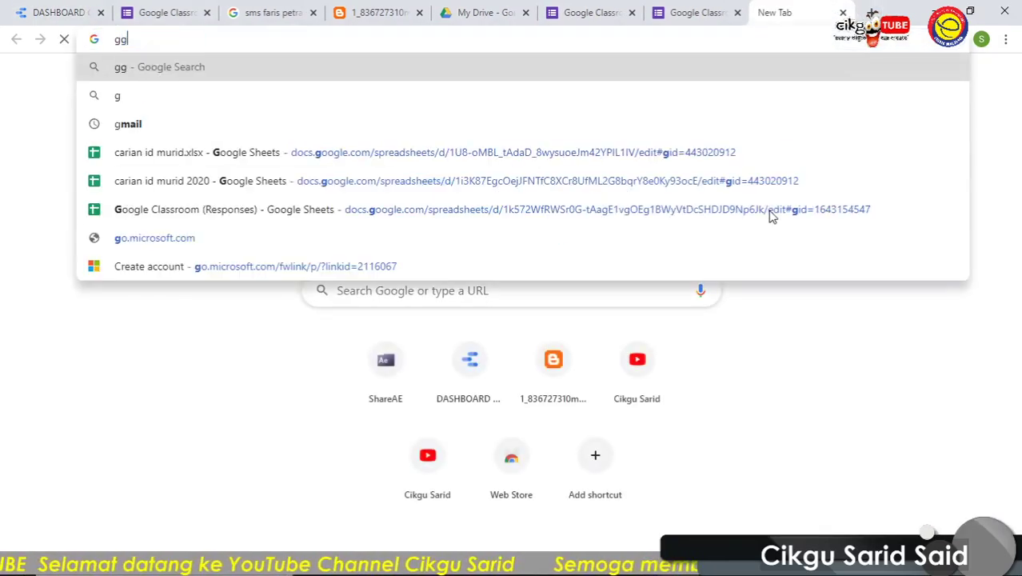
type(".gg")
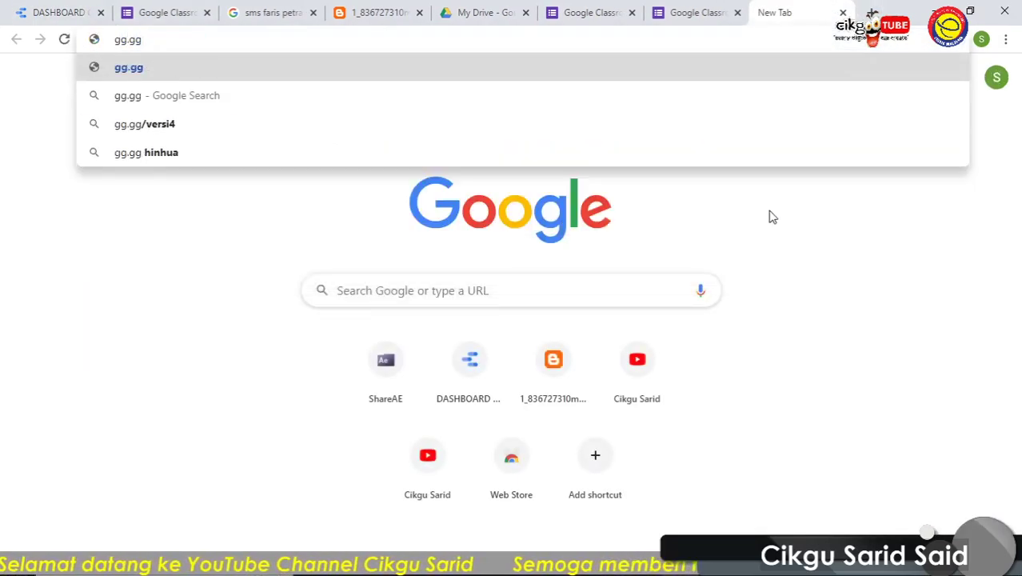
key("Return")
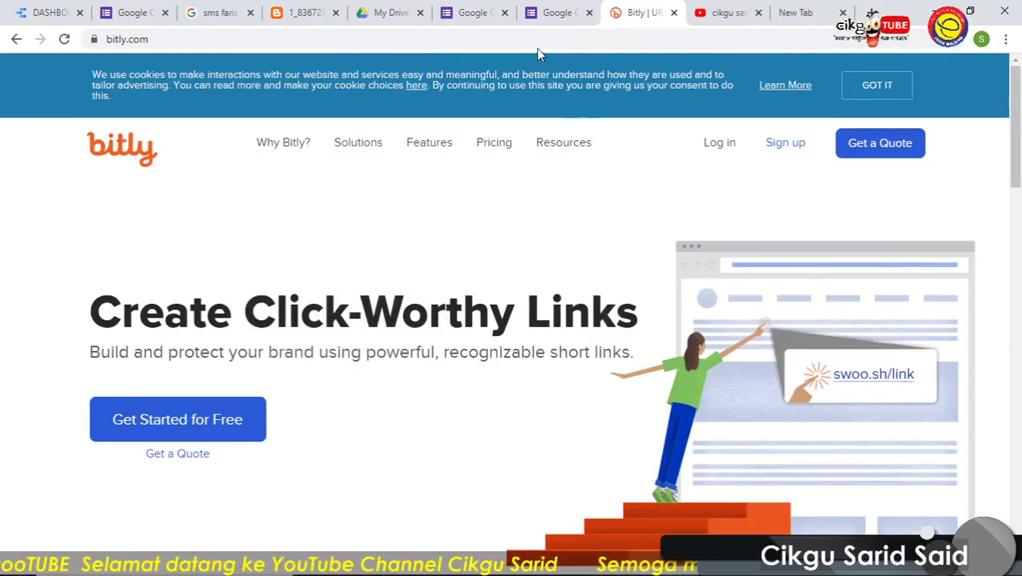
left_click(556, 15)
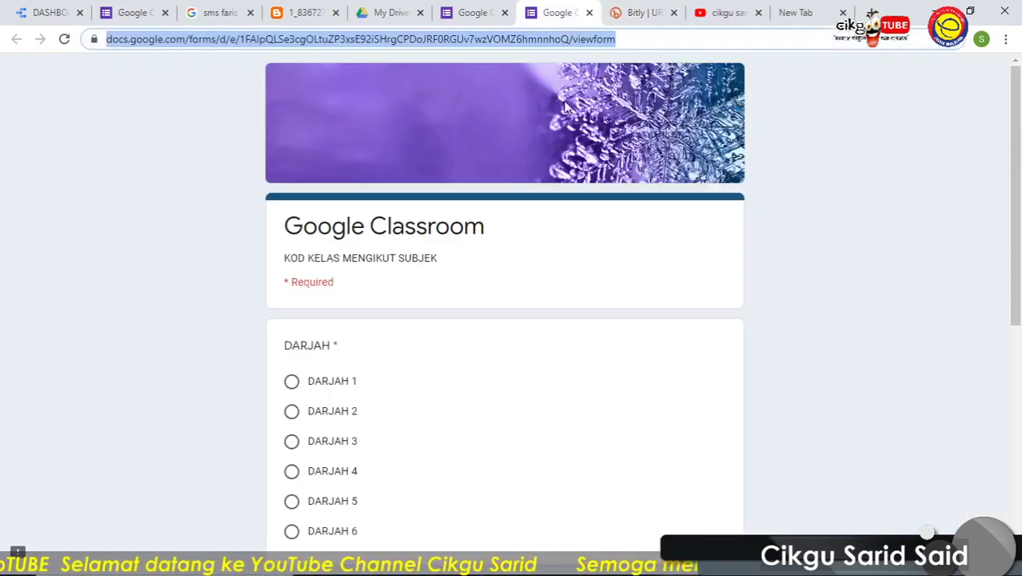
left_click(58, 12)
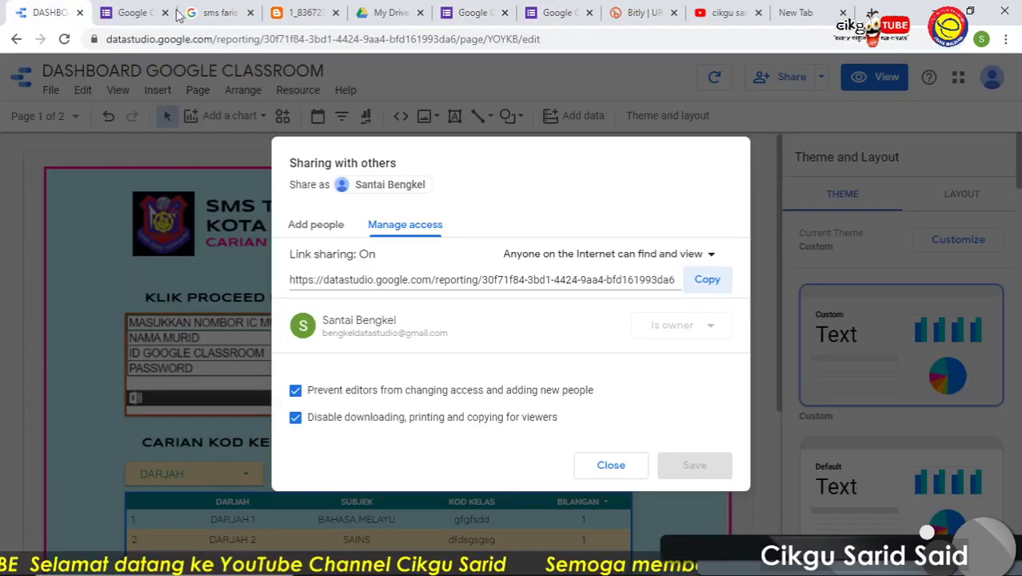
Copy the dashboard's share link to the clipboard with Ctrl+C, then close the sharing dialog
left_click(704, 282)
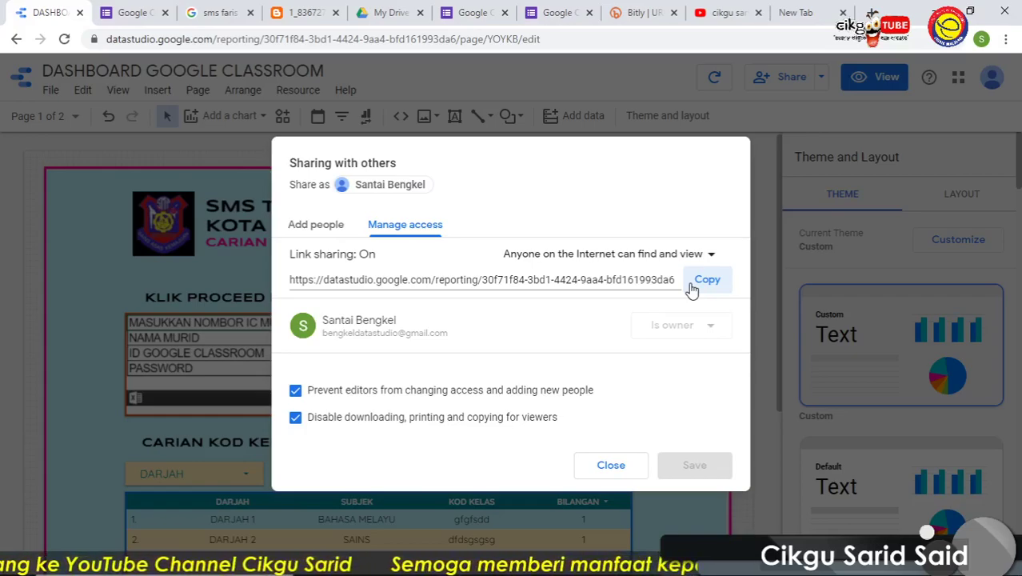
left_click(692, 288)
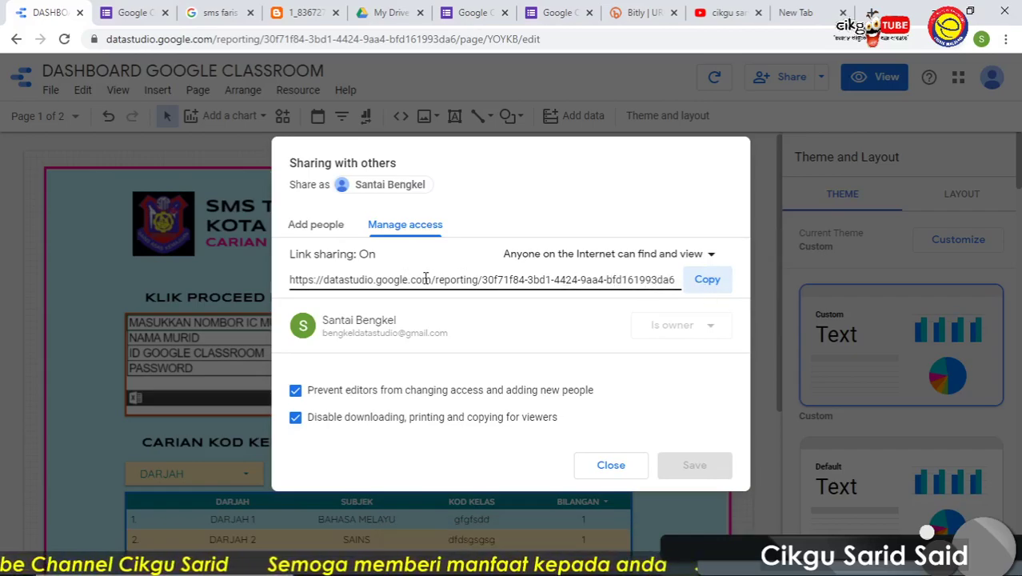
left_click_drag(554, 286, 694, 280)
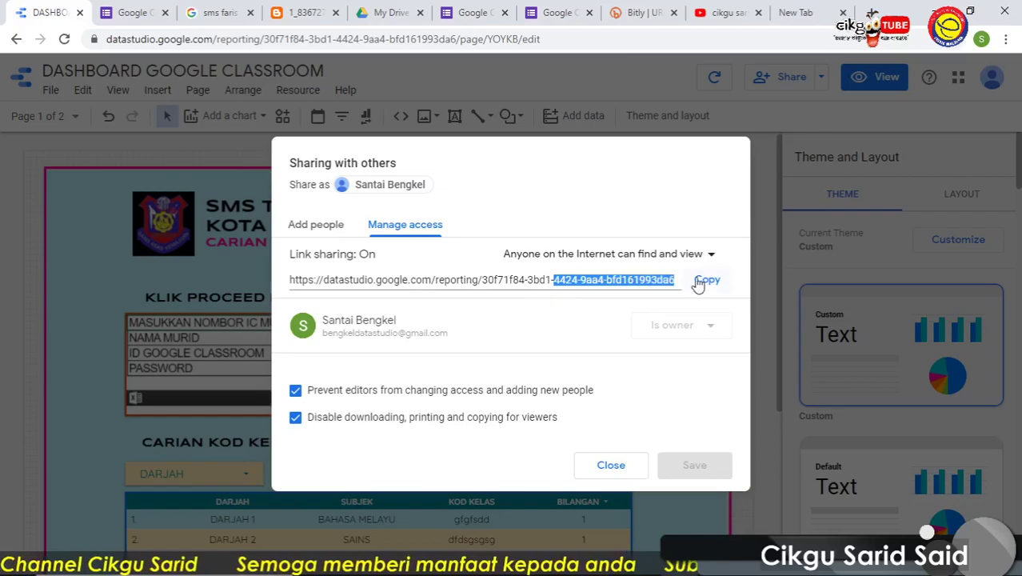
left_click(512, 284)
key("ctrl+c")
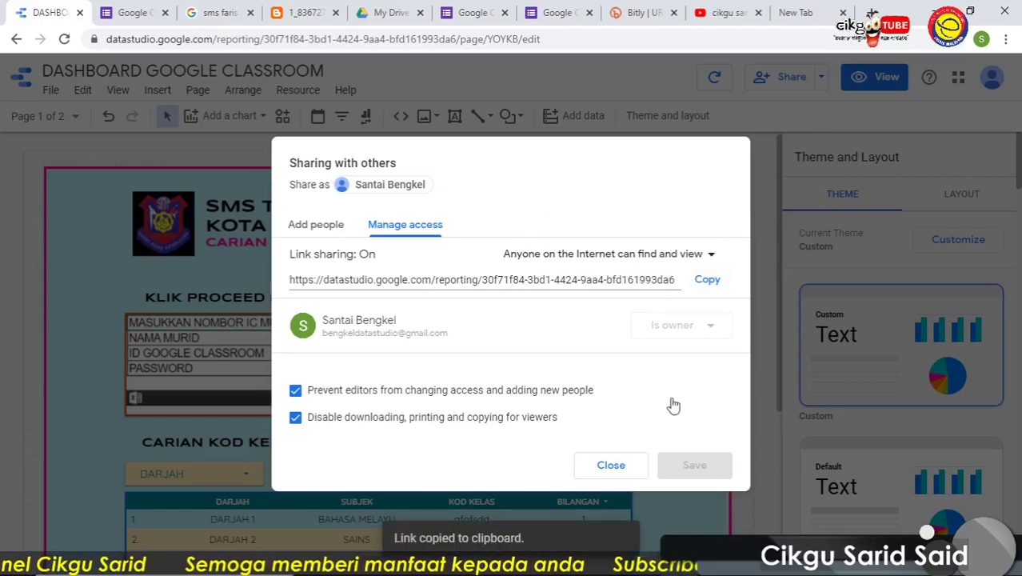
left_click(611, 464)
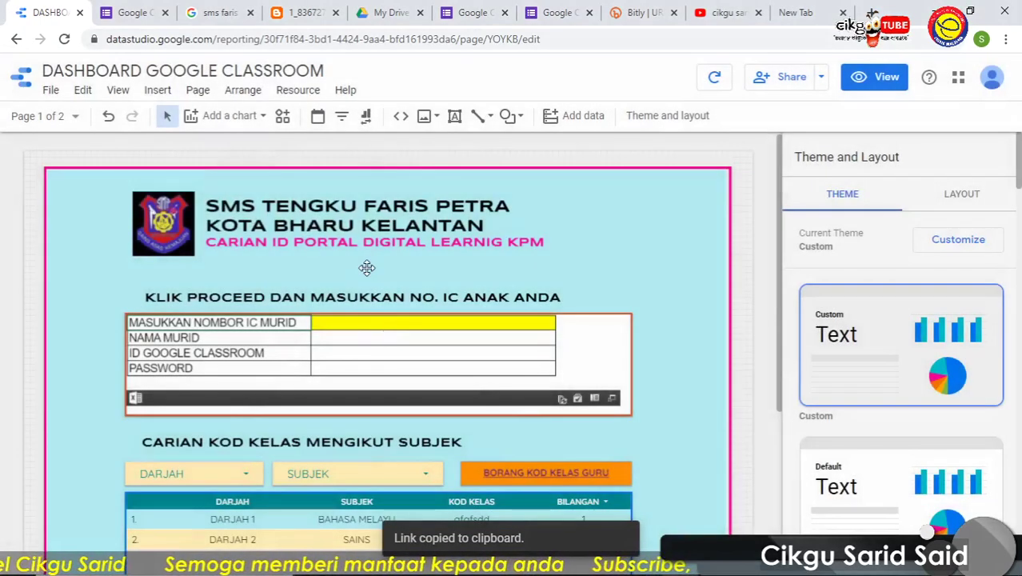
In view mode, enter IC number 1 in the embedded lookup sheet, then switch to the Bitly tab
left_click(864, 84)
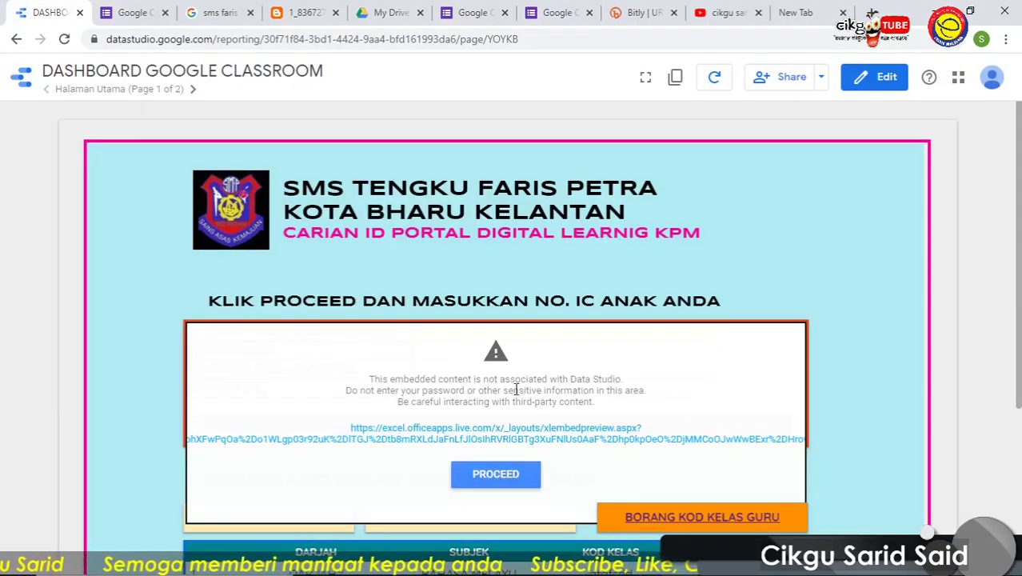
left_click(495, 472)
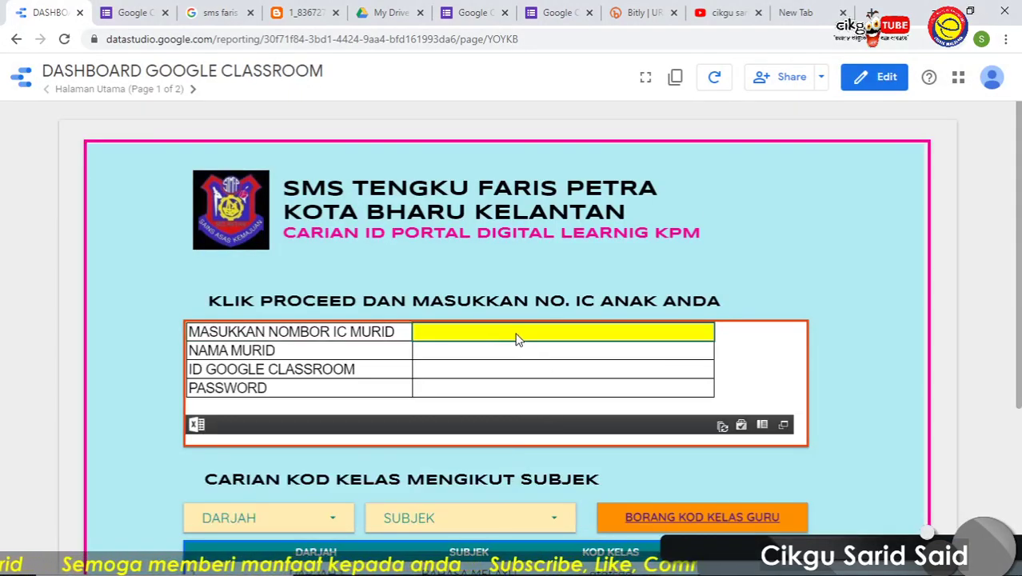
type("1")
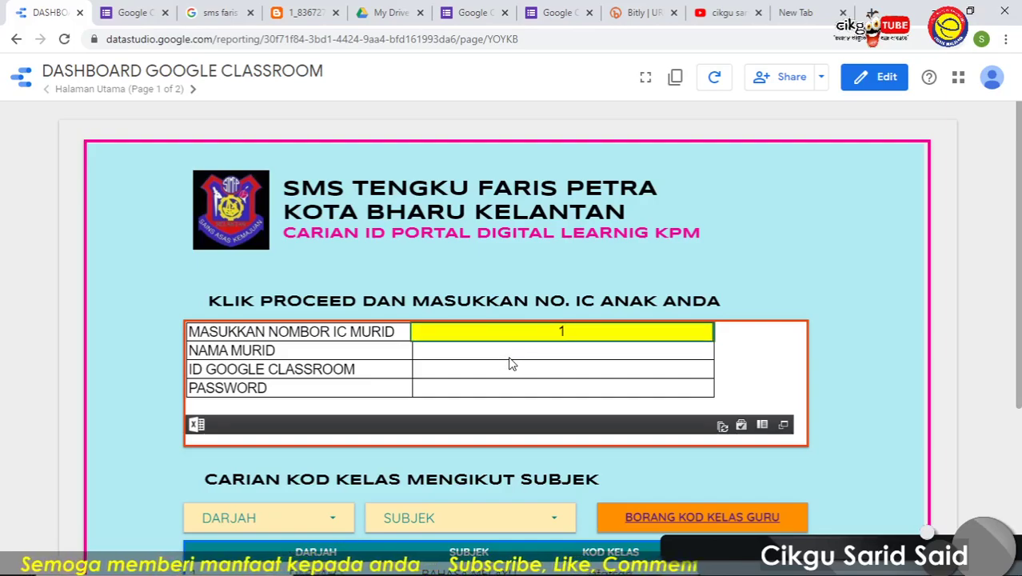
key("Return")
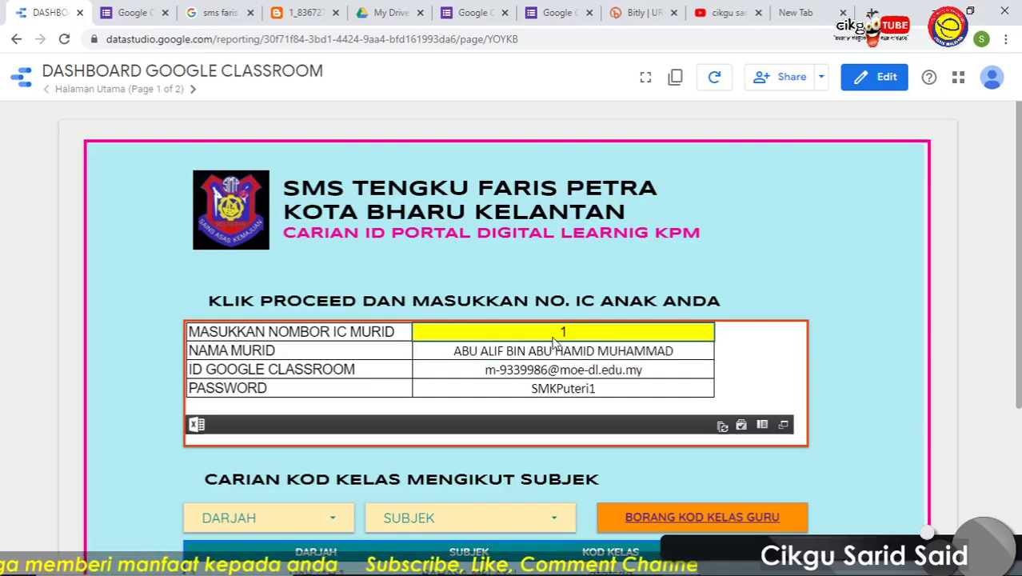
left_click(644, 13)
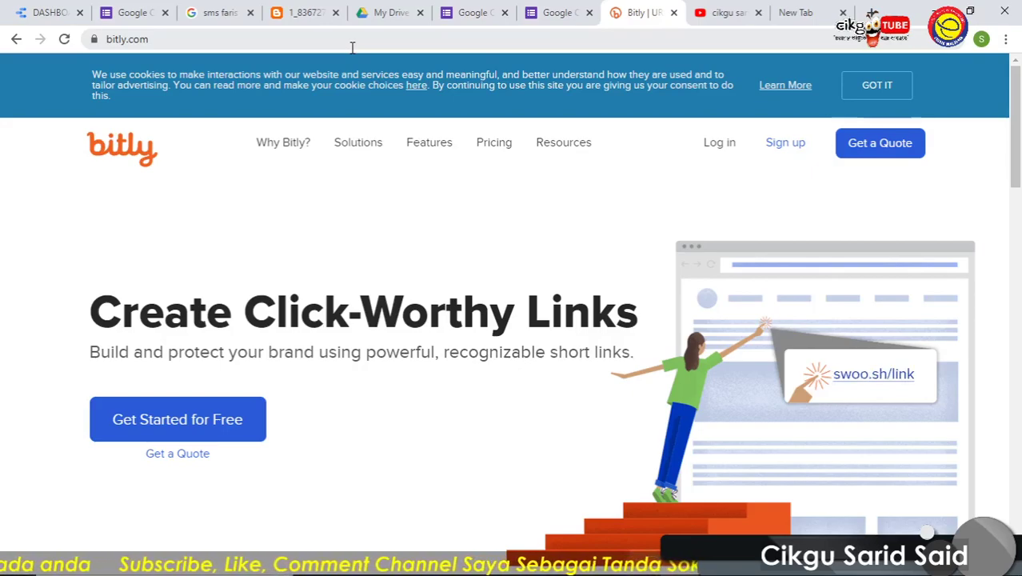
Copy the share link again via Manage access, select the report URL, and open page 2
left_click(50, 13)
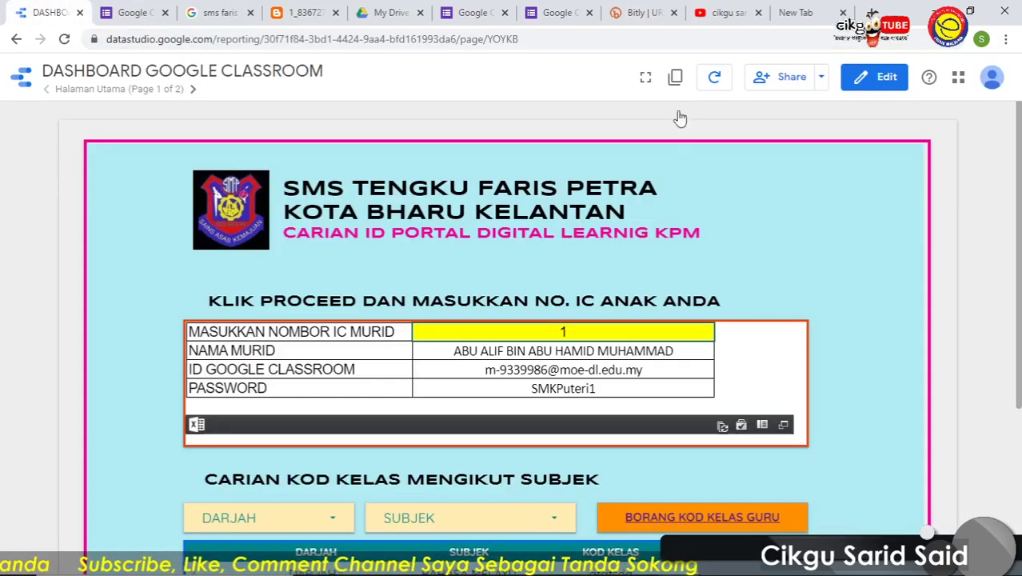
left_click(792, 80)
left_click(429, 258)
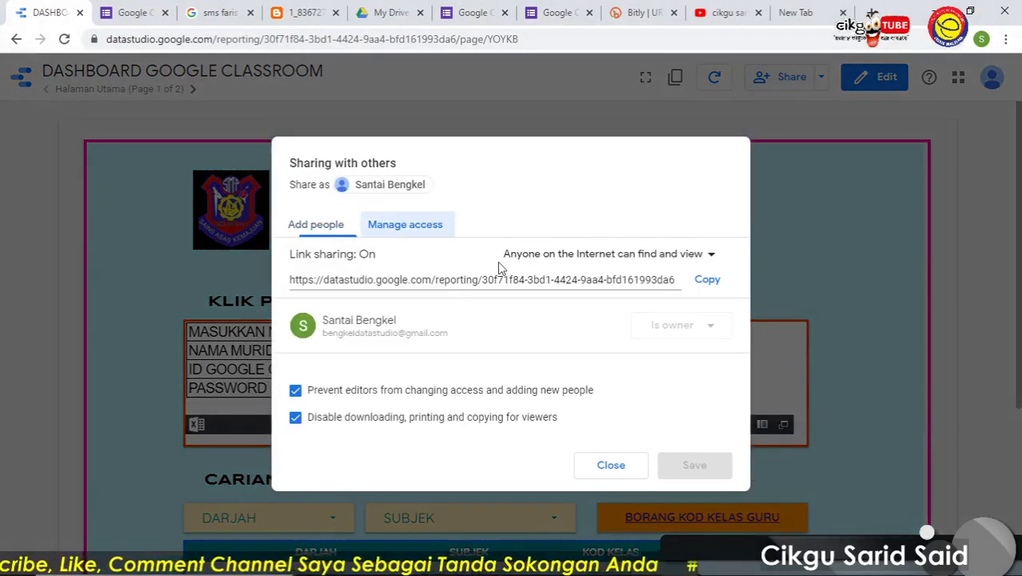
left_click(706, 279)
left_click(611, 465)
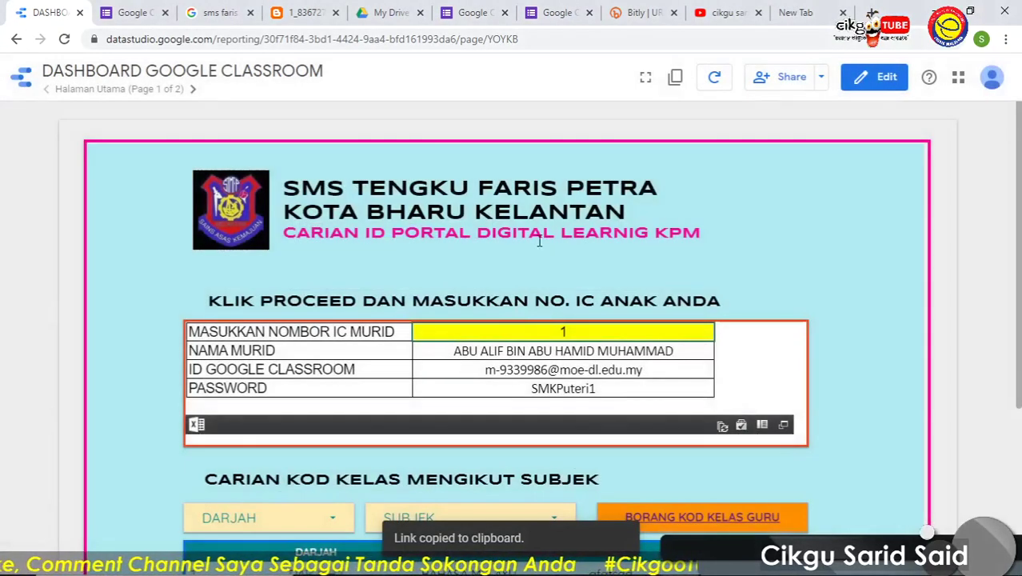
left_click(460, 40)
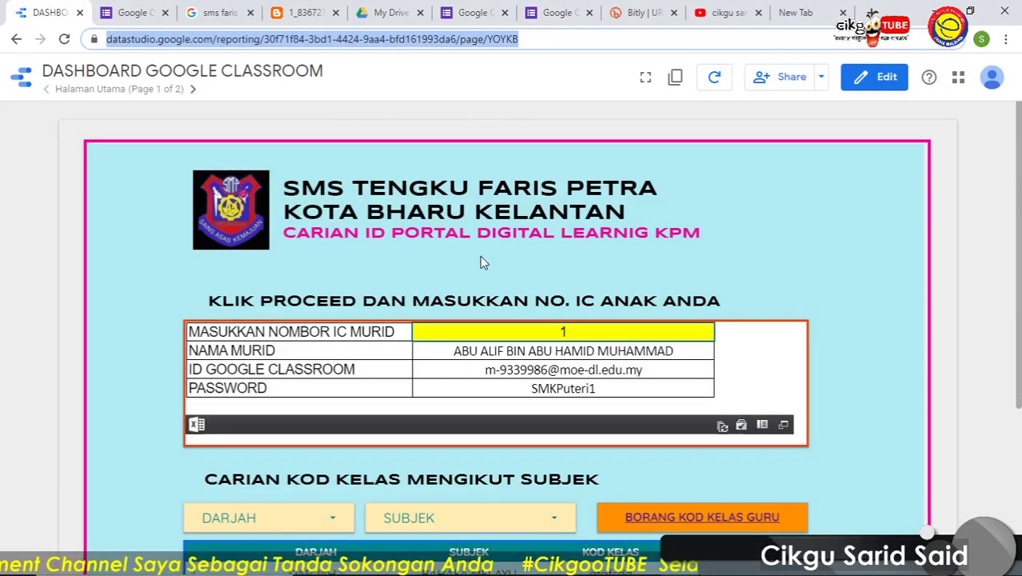
left_click(193, 88)
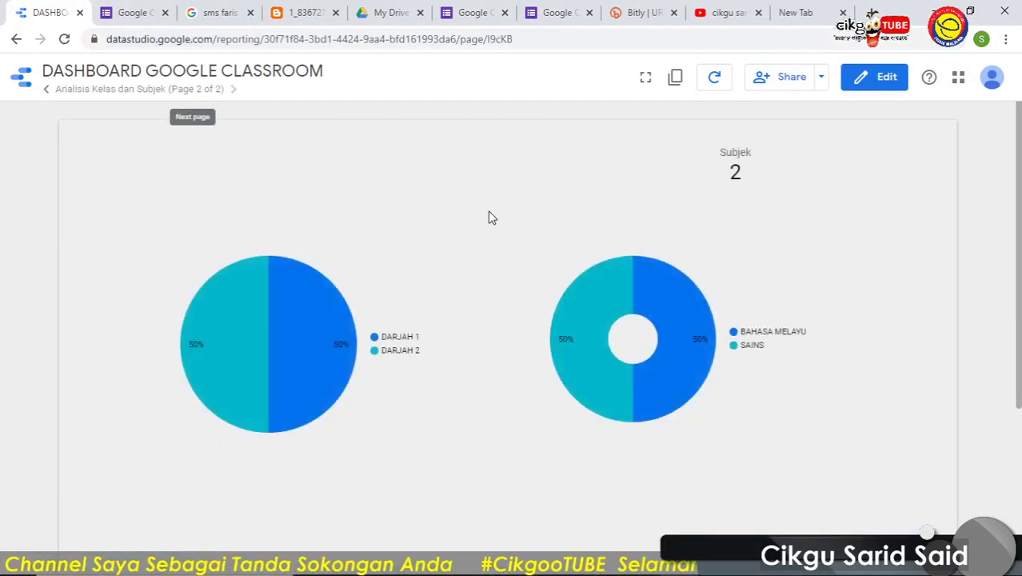
Go back to page 1, Halaman Utama, and scroll down to the KOD KELAS table and back up
left_click(47, 91)
scroll(384, 320, "down", 3)
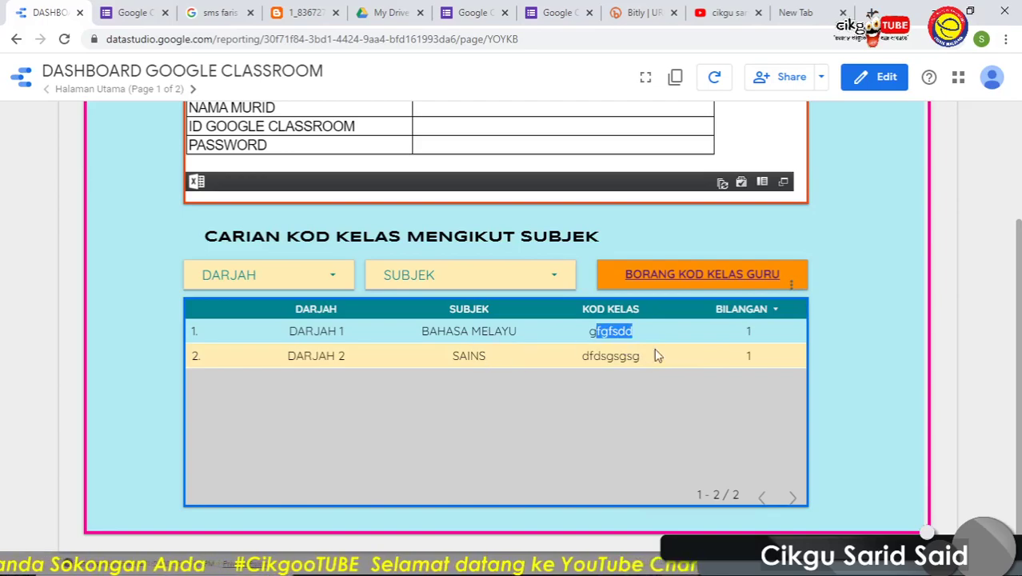
scroll(612, 350, "up", 3)
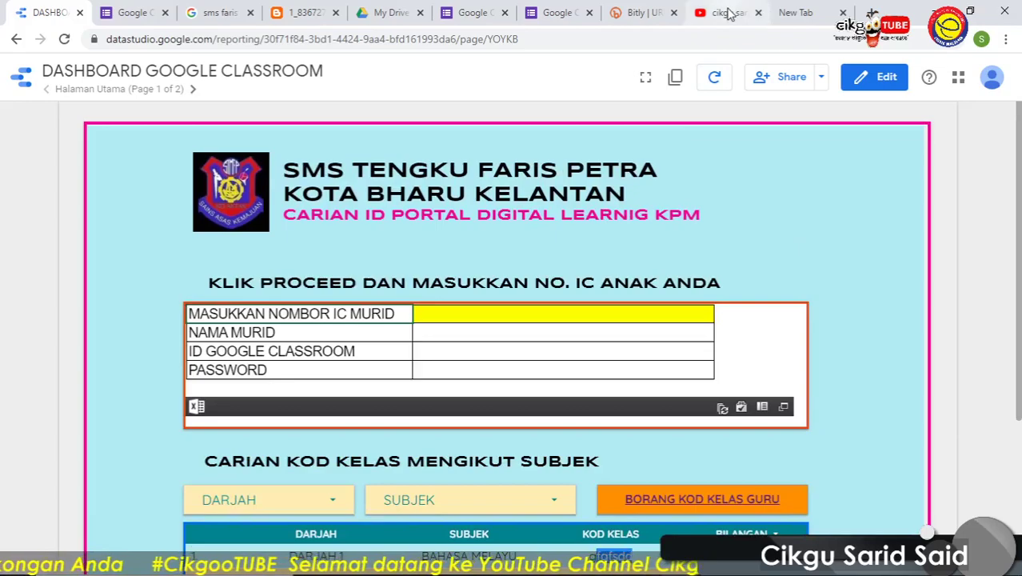
Switch to the 'cikgu sarid' YouTube search results and click into the search box
left_click(728, 13)
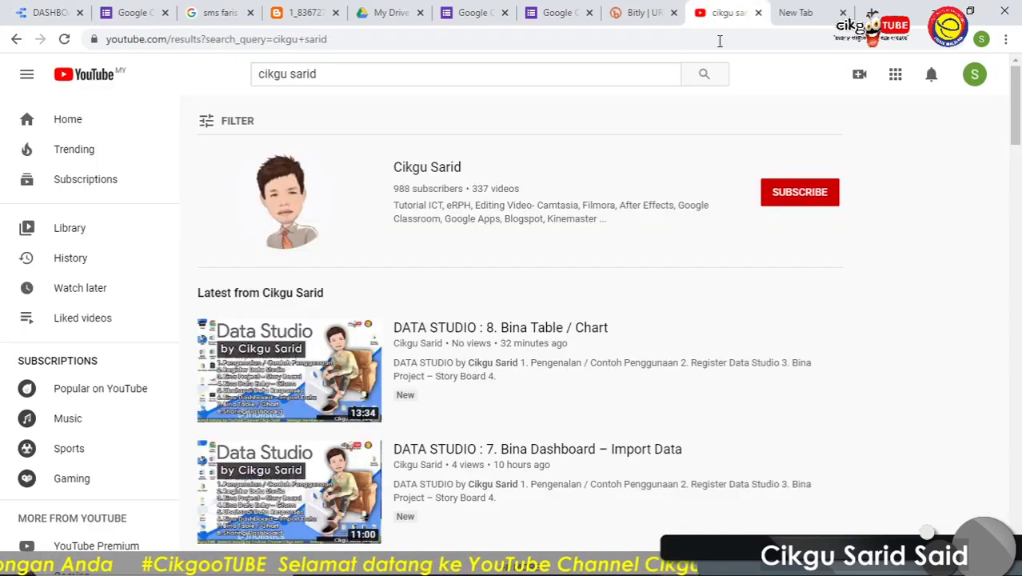
left_click(346, 74)
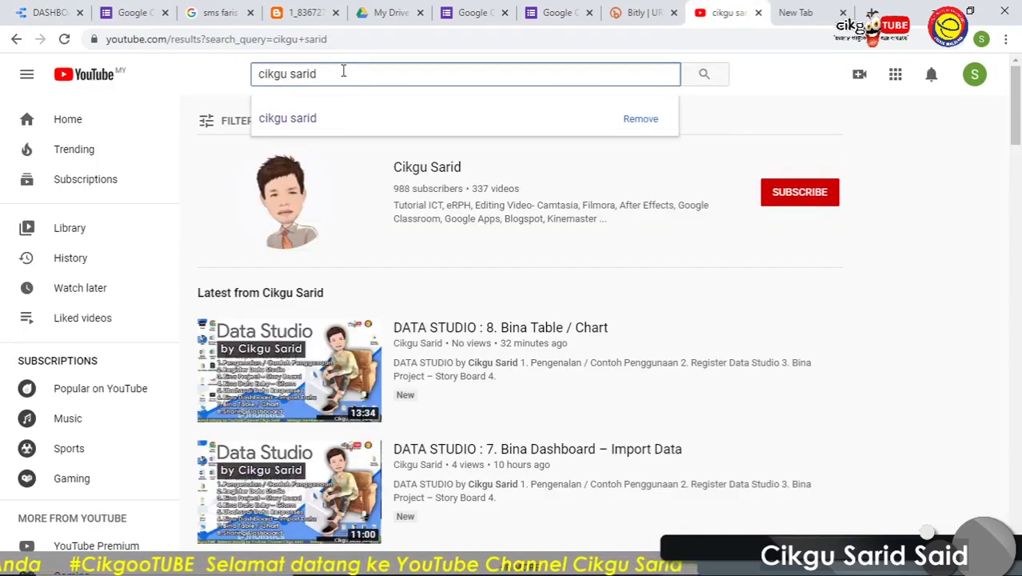